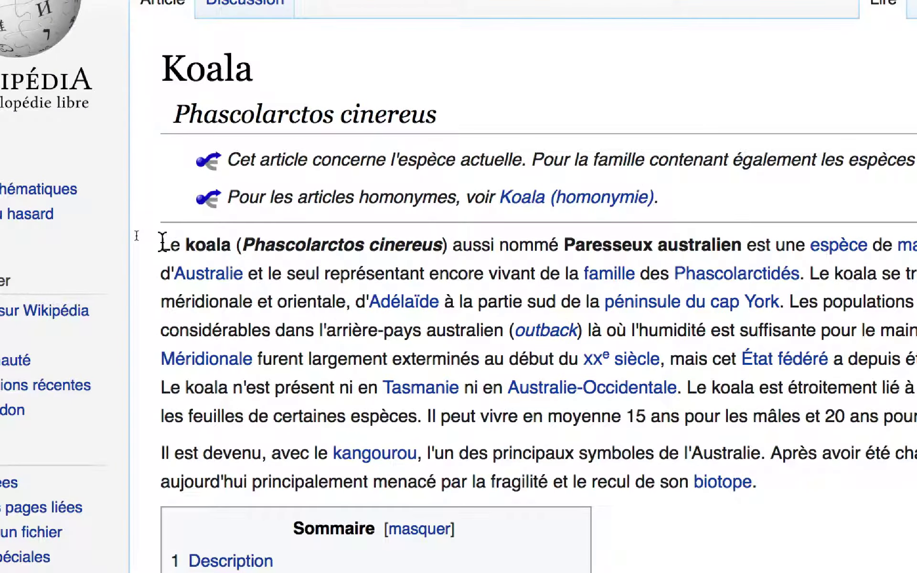
Copy the Koala article's opening sentence, from "Le koala" through "Phascolarctidés.", including its links.
{"action": "left_click_drag", "start_coordinate": [162, 244], "coordinate": [698, 282]}
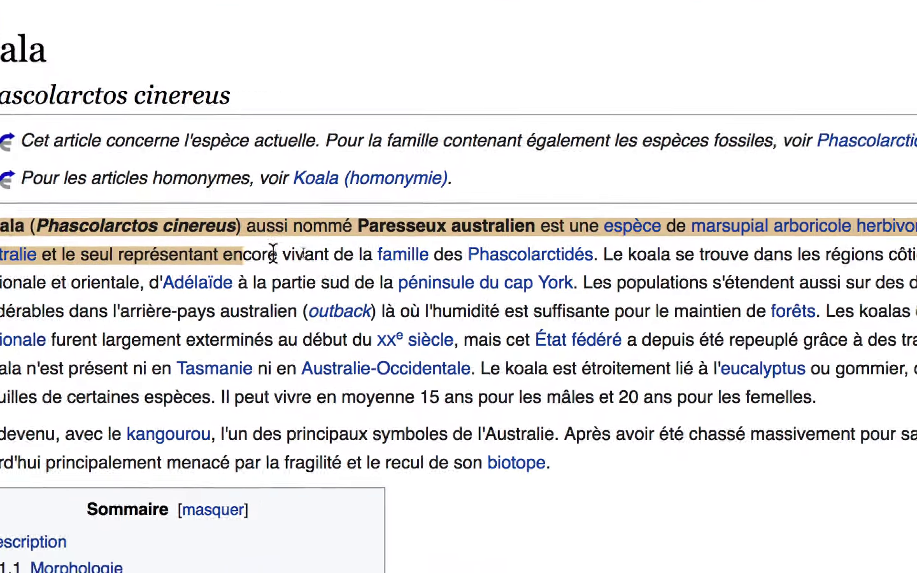
{"action": "left_click_drag", "start_coordinate": [351, 265], "coordinate": [456, 254]}
{"action": "key", "text": "super+c"}
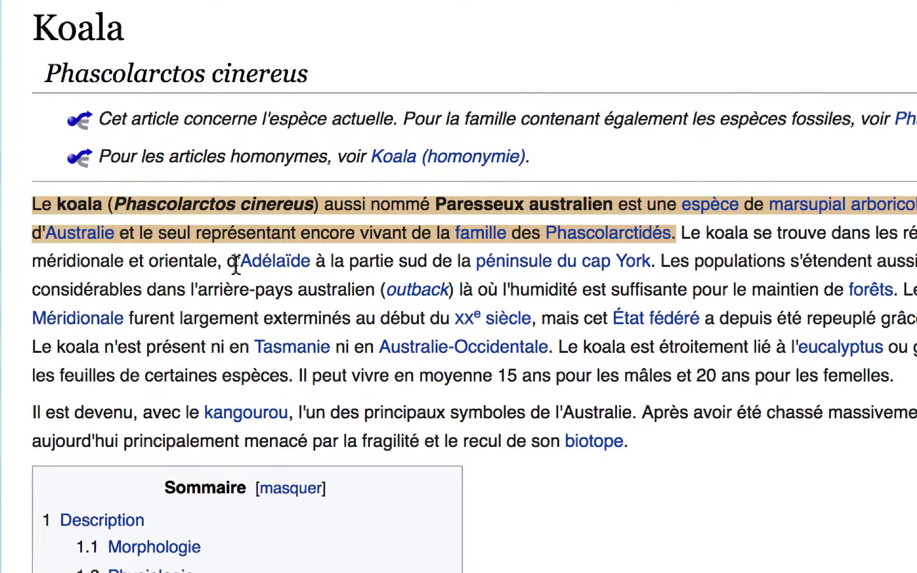
{"action": "mouse_move", "coordinate": [575, 271]}
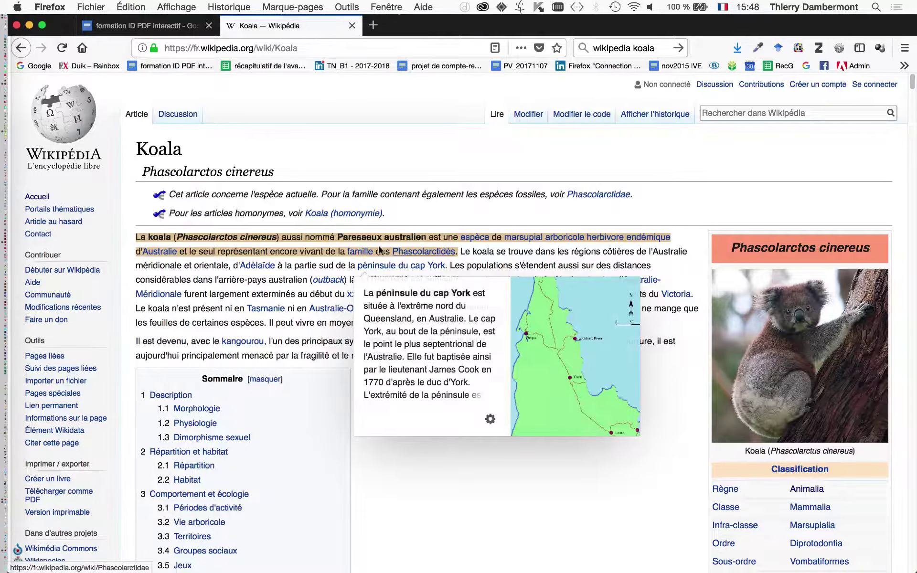
{"action": "mouse_move", "coordinate": [356, 254]}
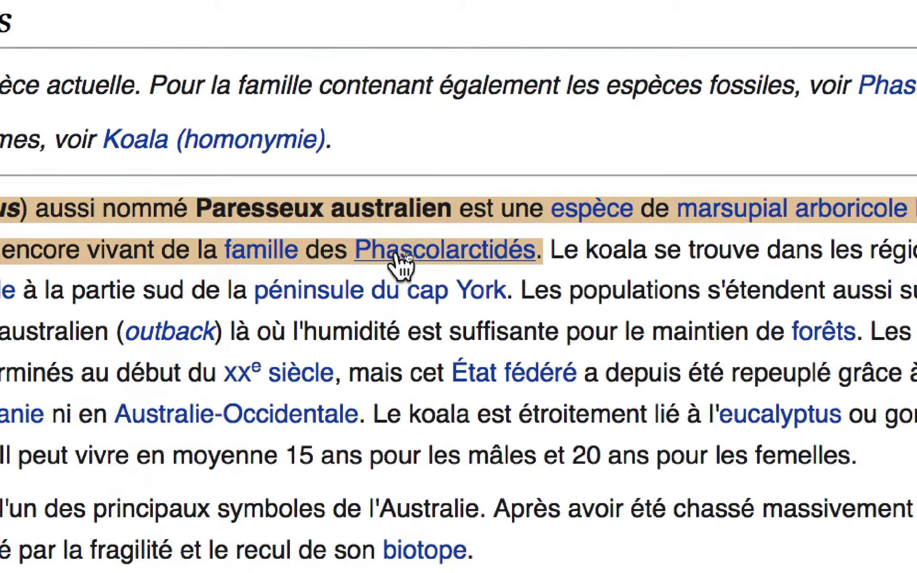
{"action": "mouse_move", "coordinate": [475, 253]}
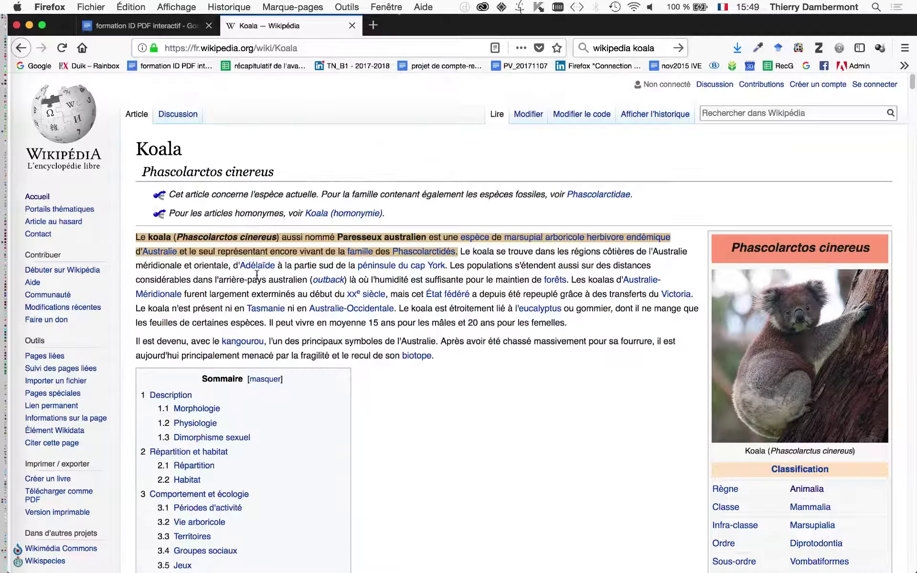
Switch to TextEdit, create a new blank document and hide all other applications.
{"action": "mouse_move", "coordinate": [4, 143]}
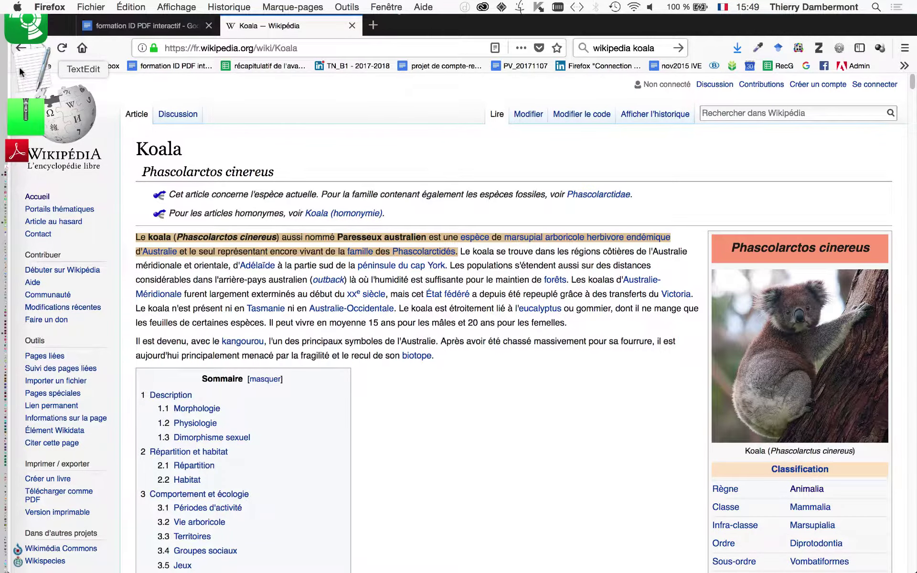
{"action": "left_click", "coordinate": [19, 65]}
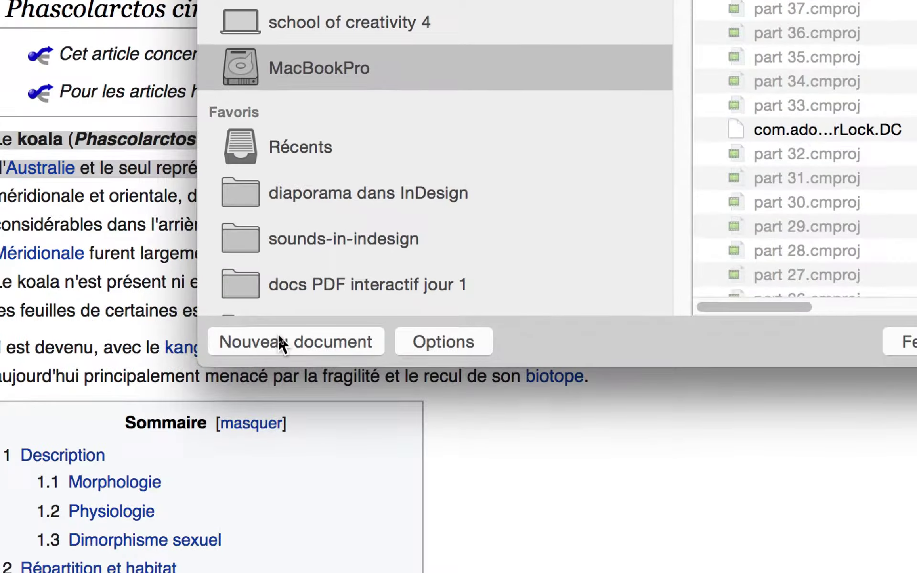
{"action": "left_click", "coordinate": [280, 342]}
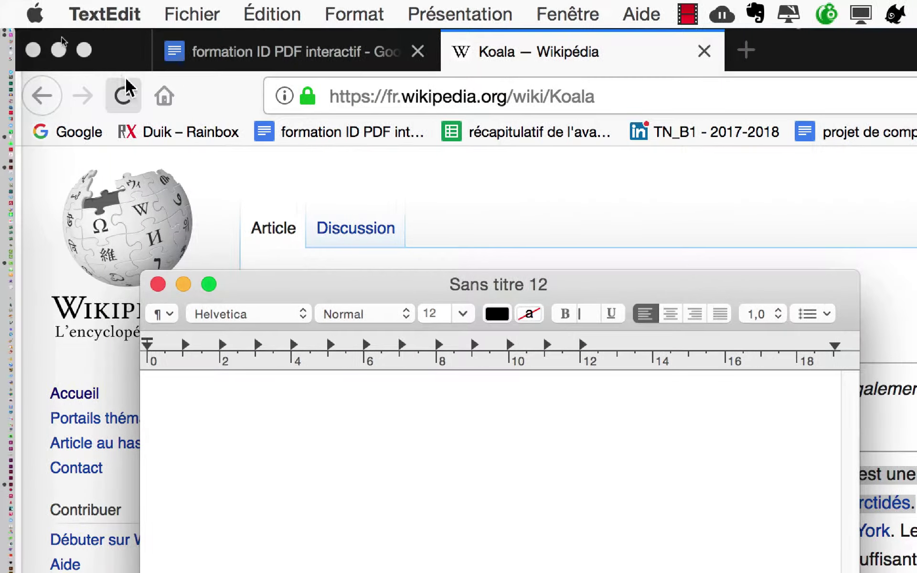
{"action": "key", "text": "alt+super+h"}
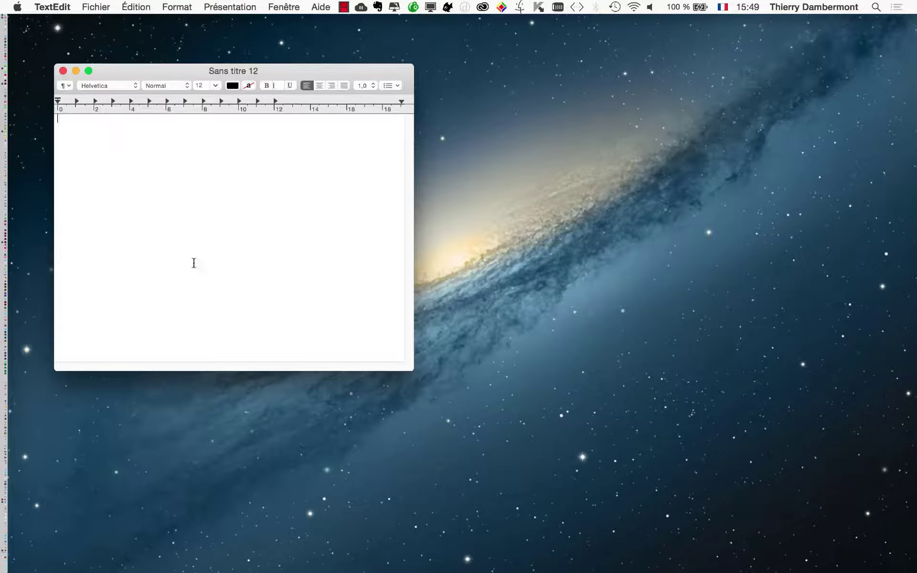
Paste the copied sentence with its hyperlinks, enlarge and reposition the document window, and undo the paste.
{"action": "key", "text": "super+v"}
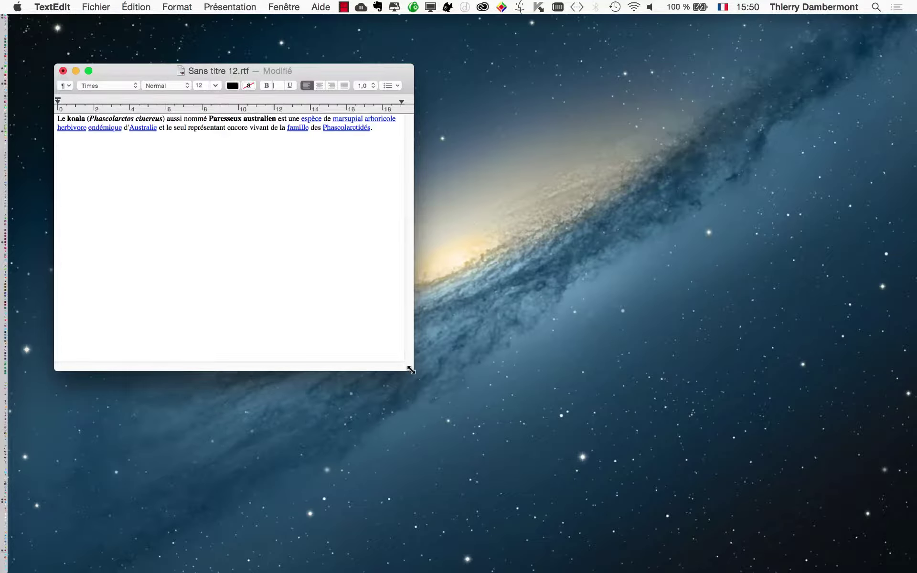
{"action": "left_click_drag", "start_coordinate": [409, 369], "coordinate": [431, 406]}
{"action": "left_click_drag", "start_coordinate": [264, 73], "coordinate": [476, 106]}
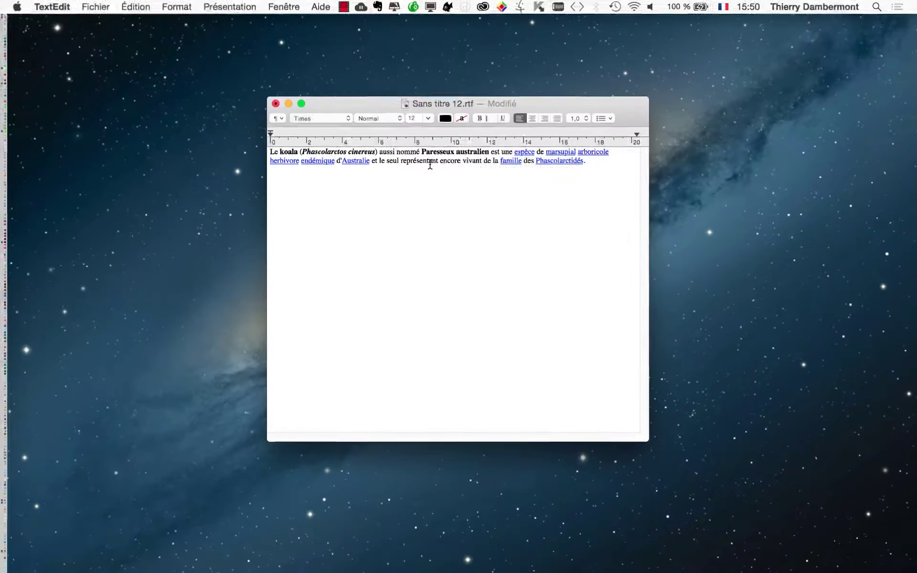
{"action": "key", "text": "super+z"}
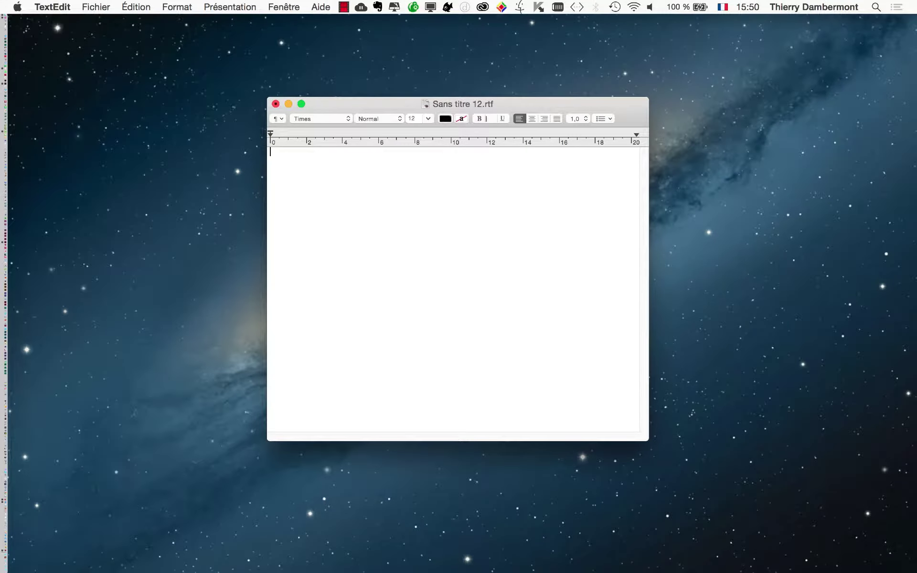
Convert the empty document to plain text format and paste the copied sentence into it.
{"action": "left_click", "coordinate": [177, 6]}
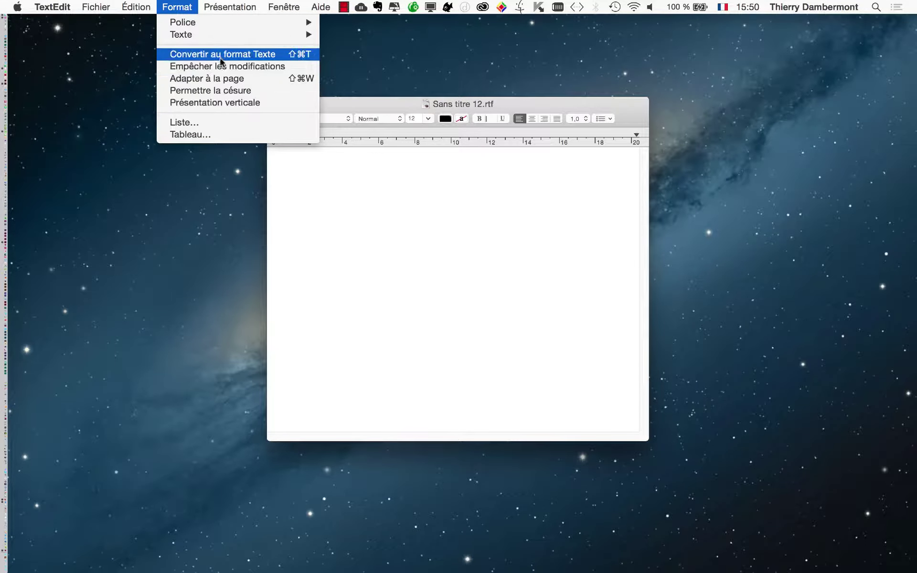
{"action": "left_click", "coordinate": [375, 193]}
{"action": "key", "text": "super+v"}
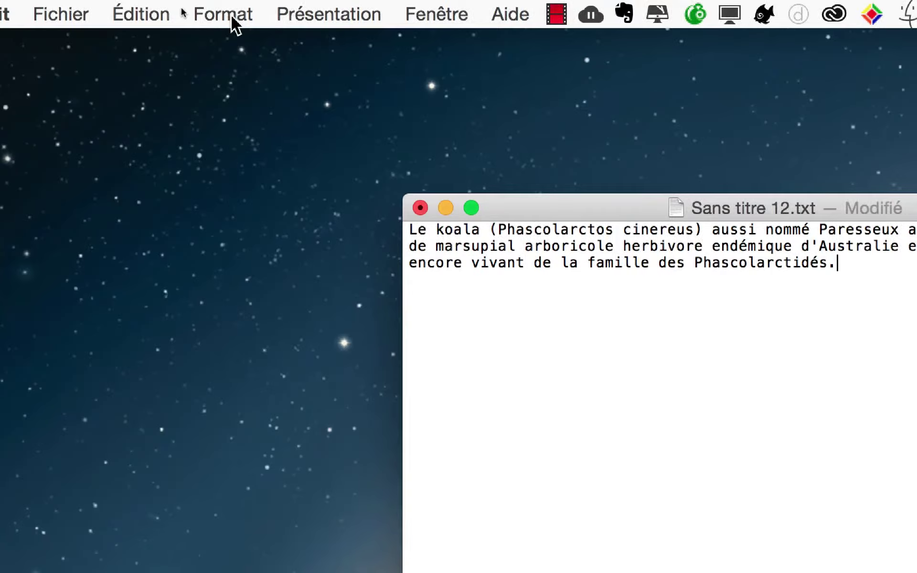
Convert the document to RTF format and replace all its text with the copied sentence including its hyperlinks.
{"action": "left_click", "coordinate": [231, 15]}
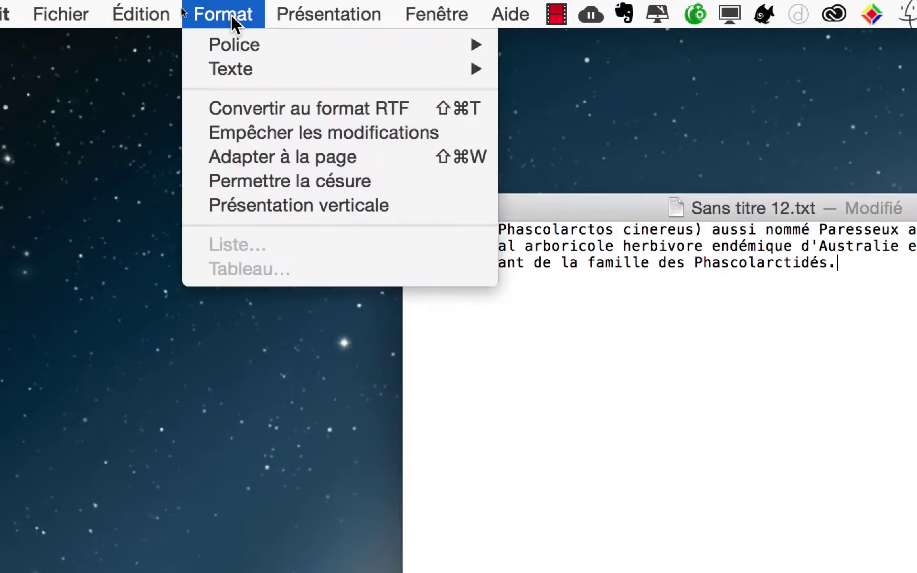
{"action": "mouse_move", "coordinate": [238, 46]}
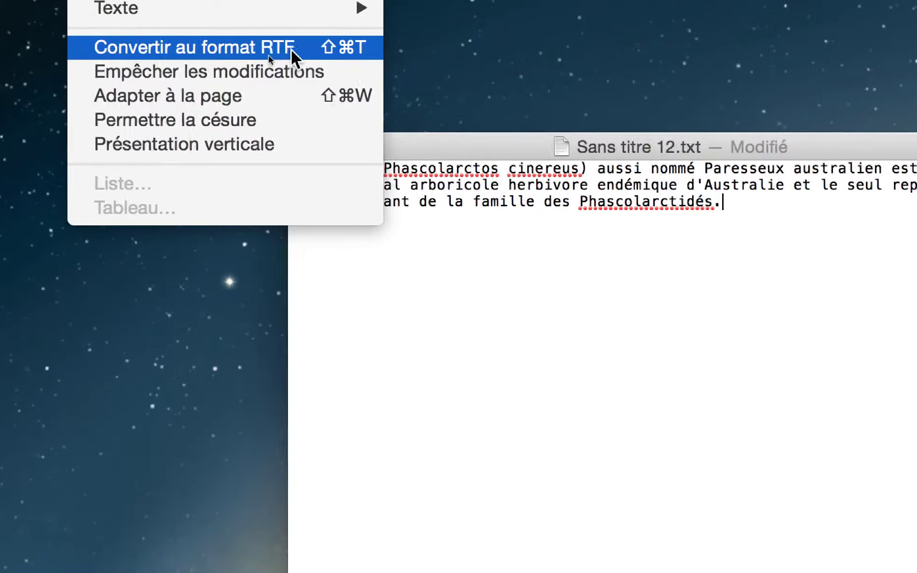
{"action": "left_click", "coordinate": [296, 50]}
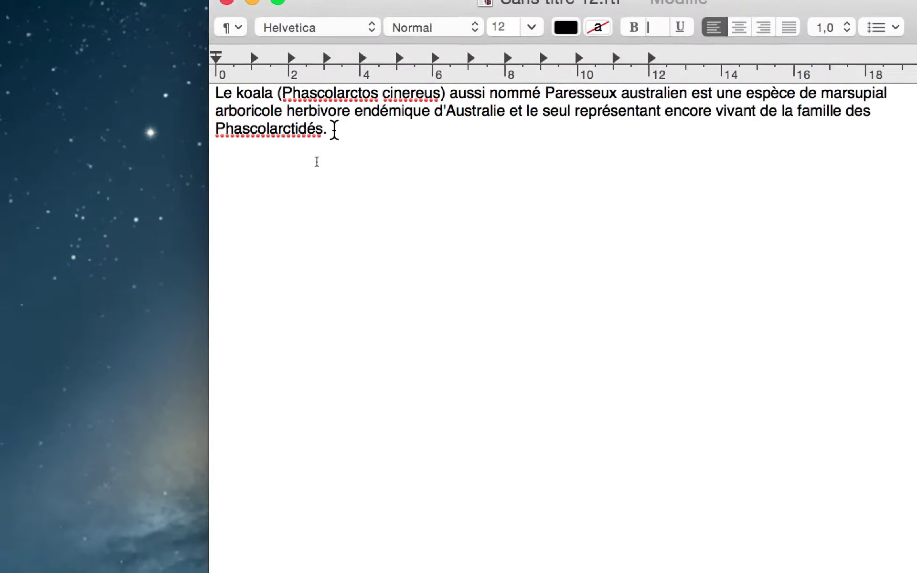
{"action": "key", "text": "super+a"}
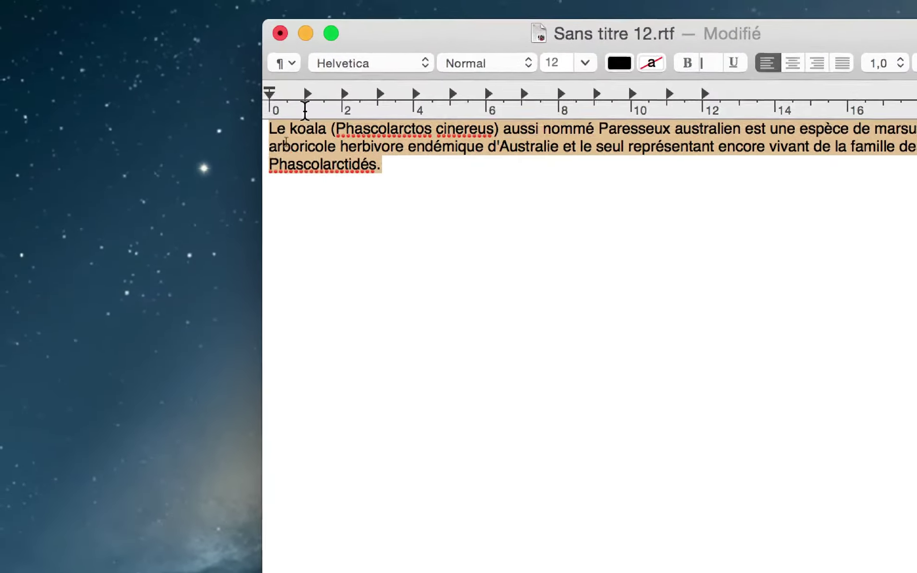
{"action": "key", "text": "super+v"}
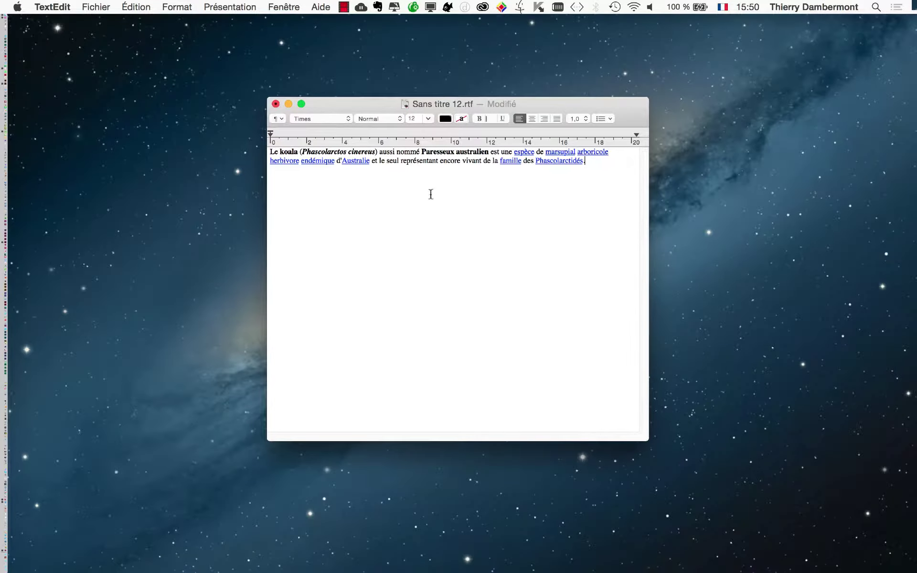
{"action": "left_click_drag", "start_coordinate": [549, 102], "coordinate": [424, 71]}
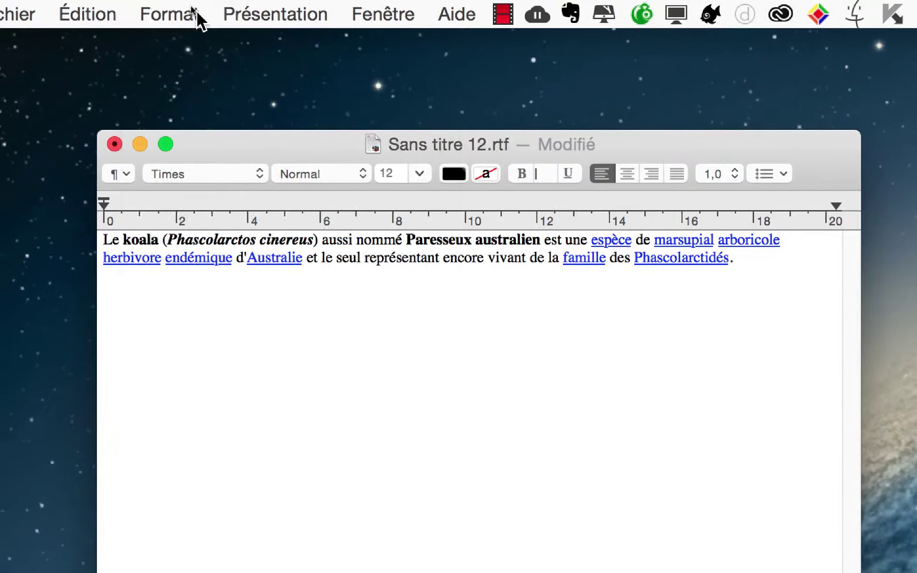
{"action": "left_click", "coordinate": [168, 15]}
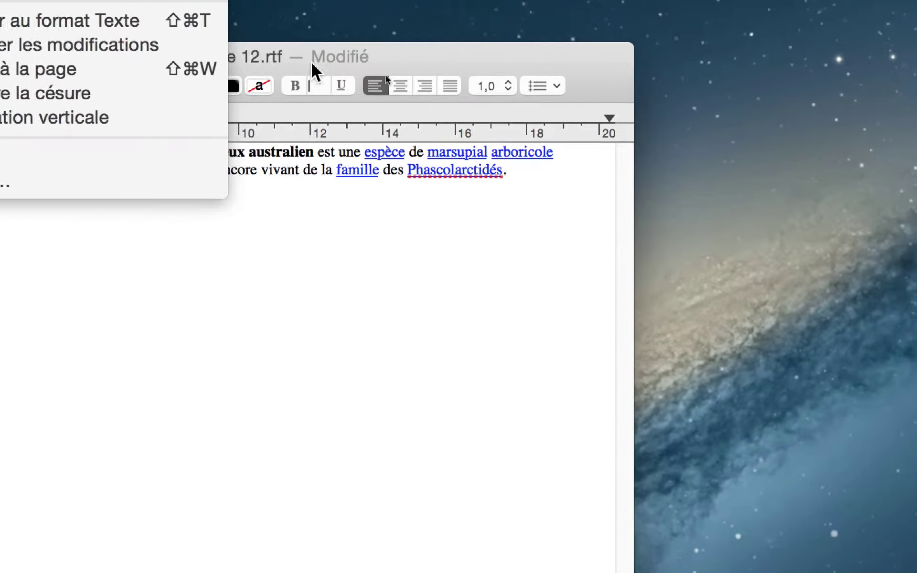
{"action": "key", "text": "Escape"}
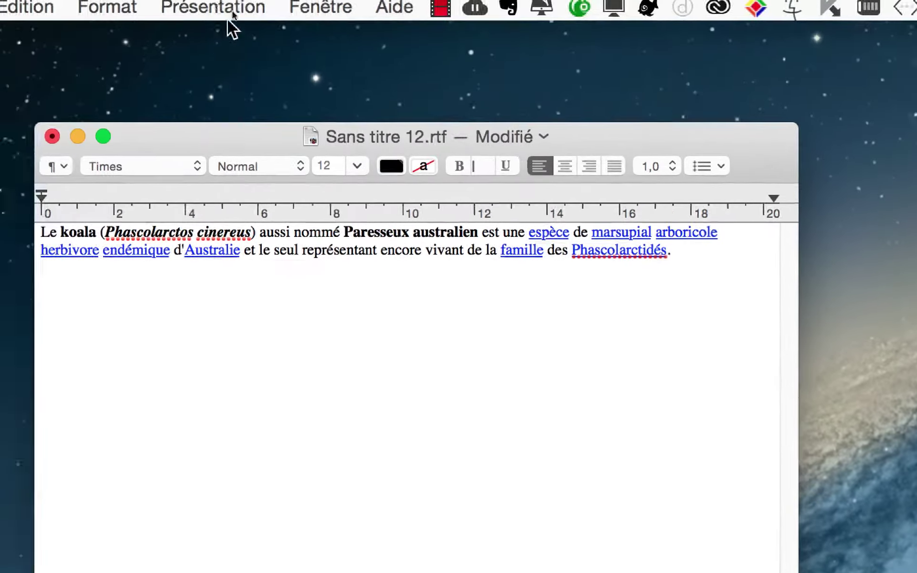
{"action": "left_click", "coordinate": [187, 7]}
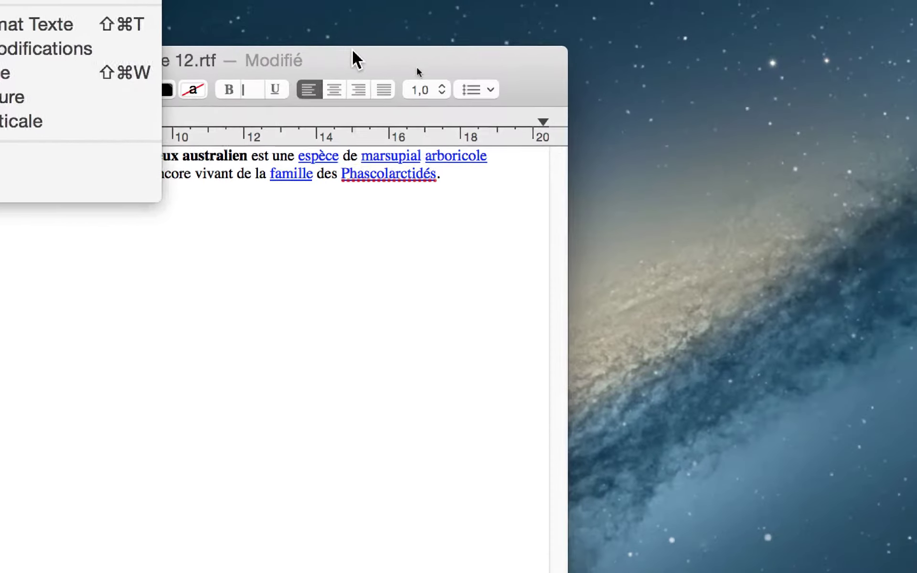
{"action": "left_click", "coordinate": [497, 84]}
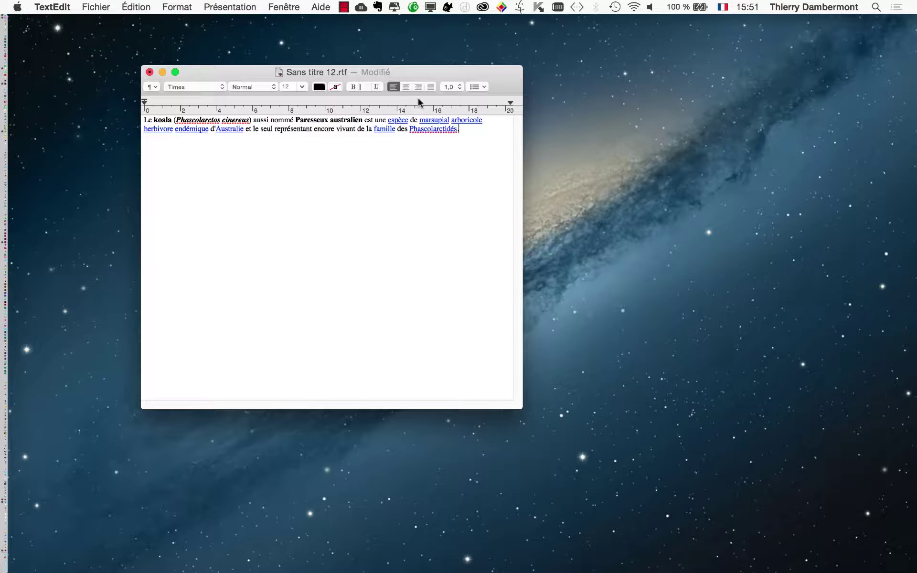
{"action": "left_click_drag", "start_coordinate": [418, 70], "coordinate": [448, 102]}
Start saving the document under a new name and choose the folder "docs PDF interactif jour 2".
{"action": "left_click", "coordinate": [96, 7]}
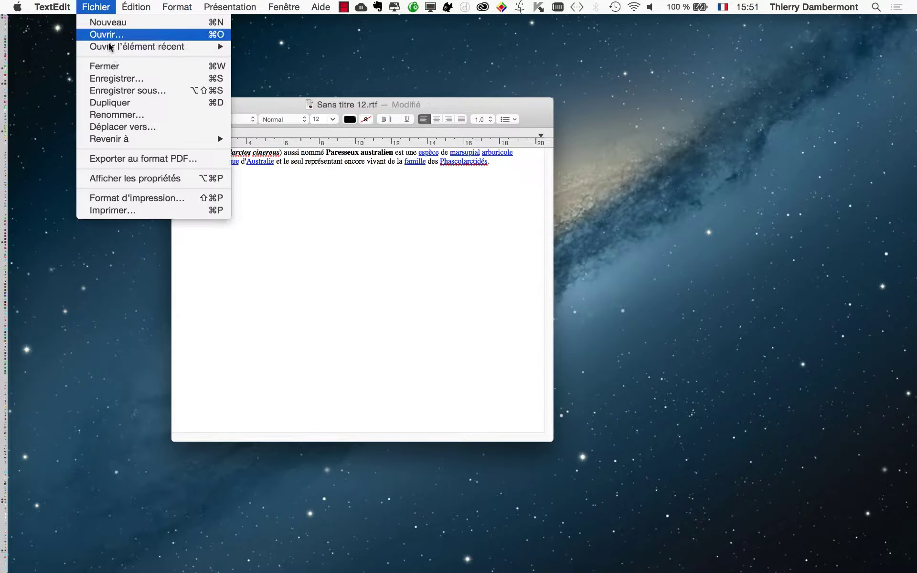
{"action": "left_click", "coordinate": [128, 90]}
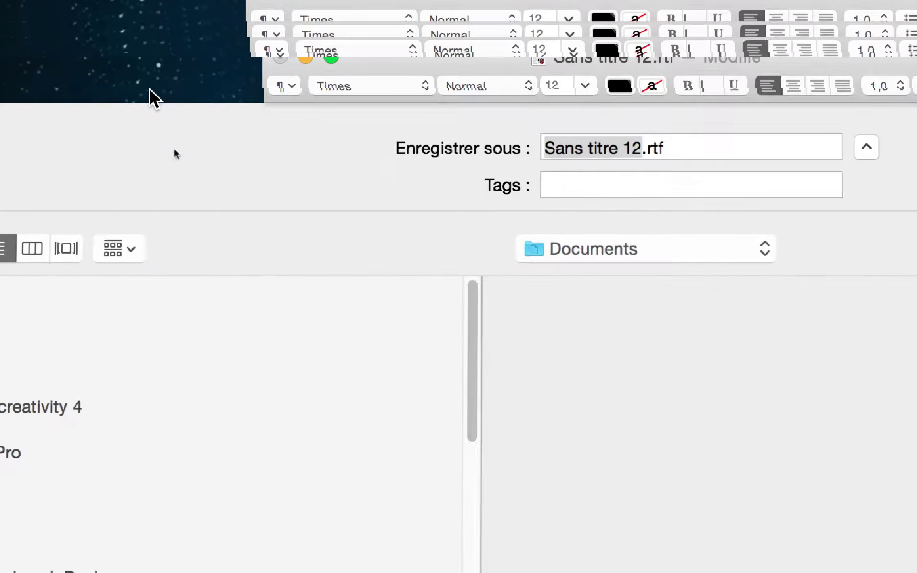
{"action": "left_click", "coordinate": [115, 280]}
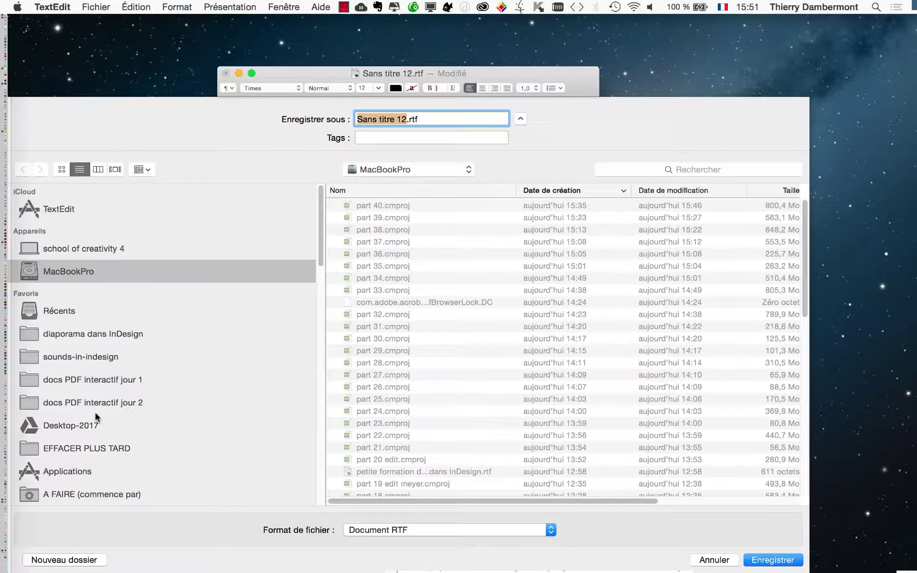
{"action": "left_click", "coordinate": [86, 406]}
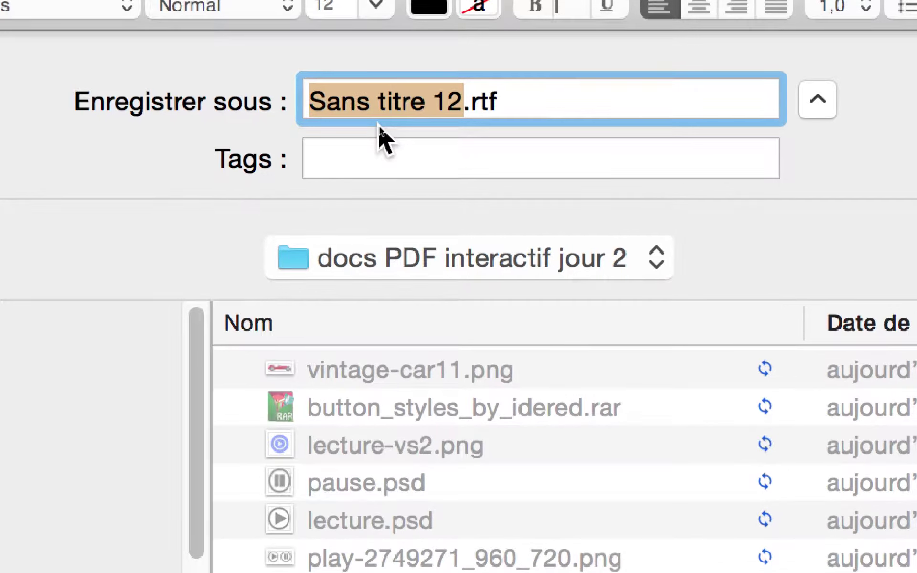
Name the file "texte-koala-avec-hyperliens.rtf" and save it with the Document RTF file format.
{"action": "type", "text": "texte-"}
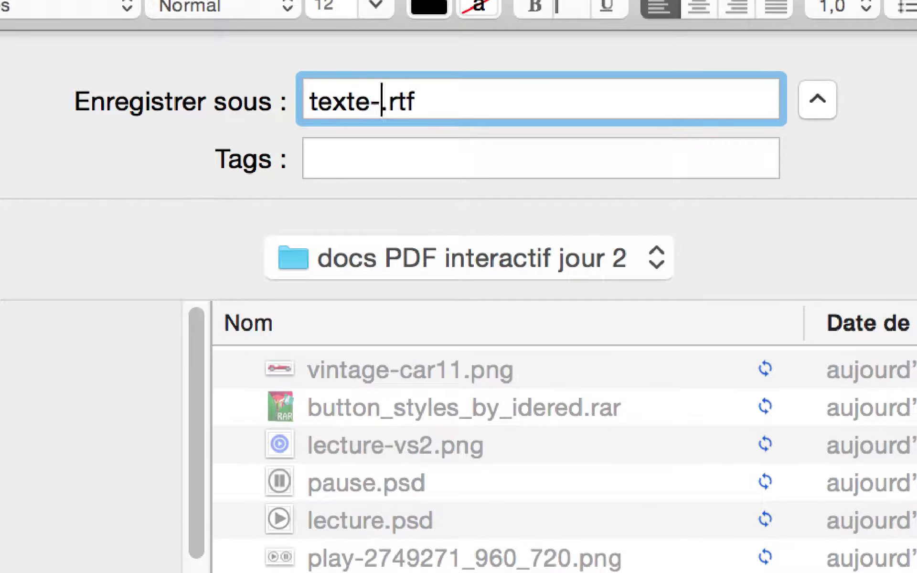
{"action": "type", "text": "koala-"}
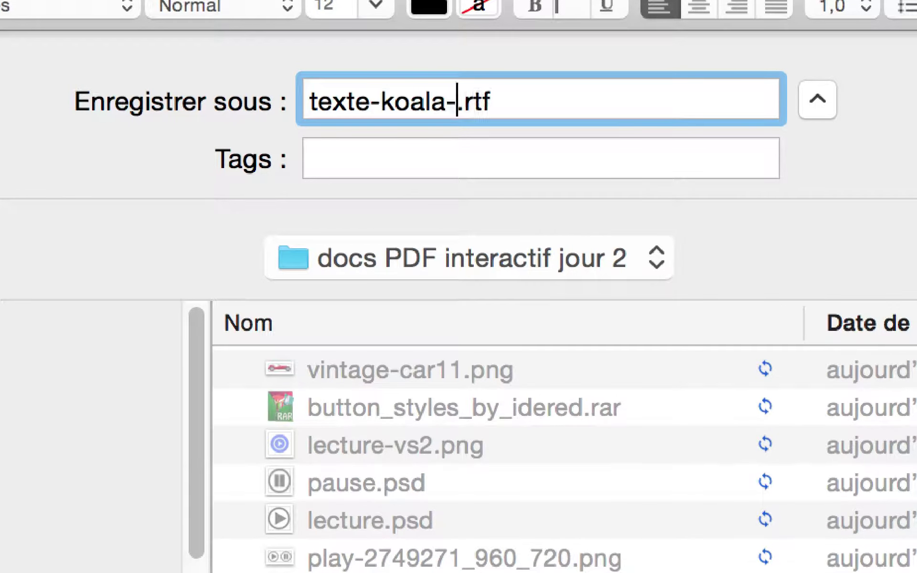
{"action": "type", "text": "avec-hy"}
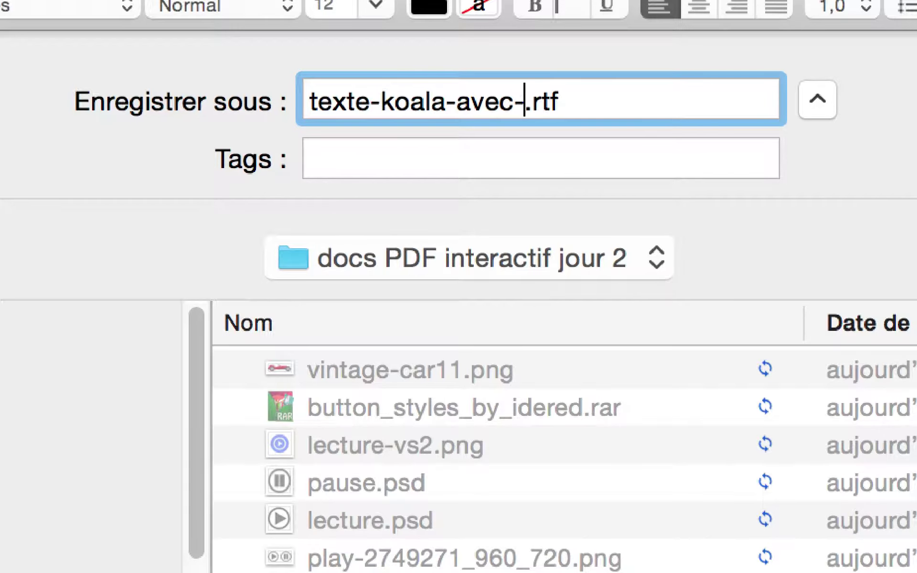
{"action": "type", "text": "perliens"}
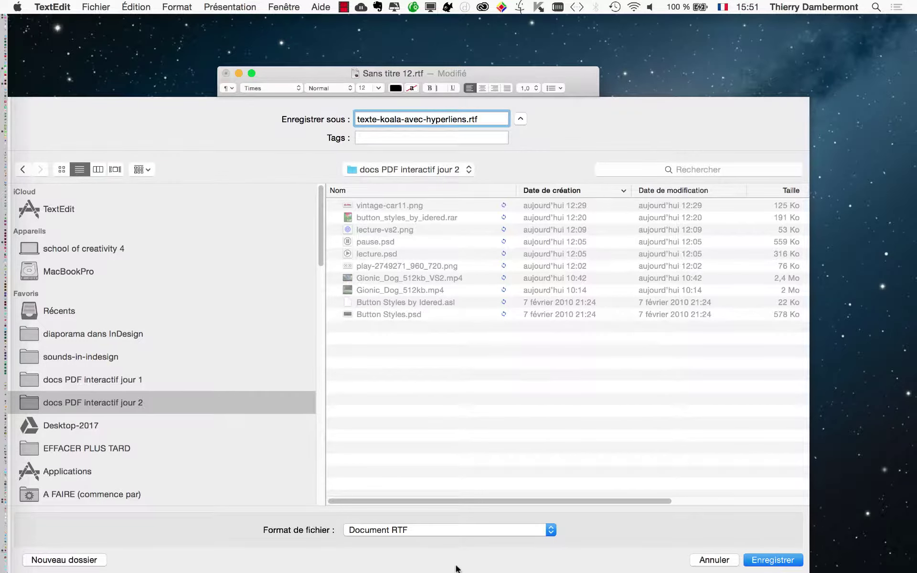
{"action": "left_click", "coordinate": [401, 531]}
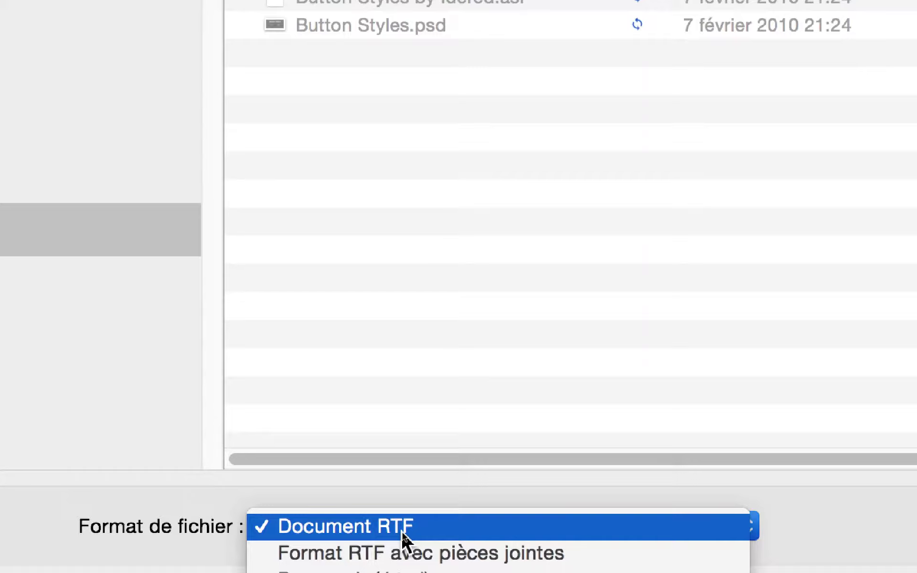
{"action": "left_click", "coordinate": [402, 532]}
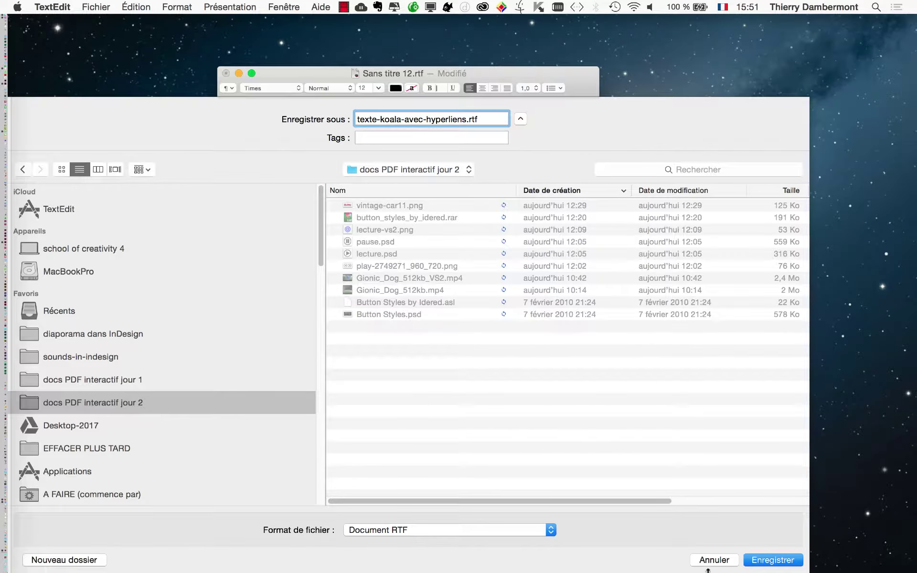
{"action": "left_click", "coordinate": [789, 560]}
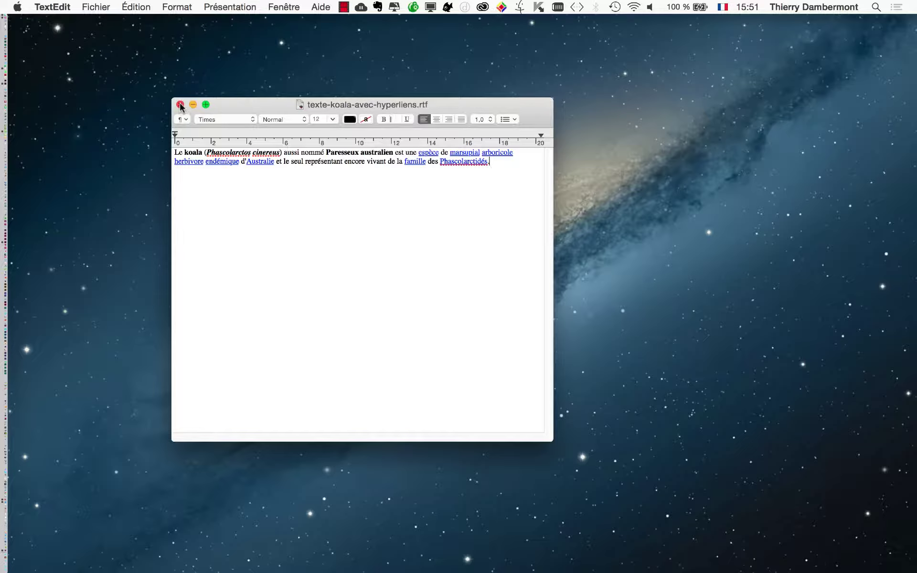
Close the saved RTF document and switch to InDesign, where interactive-pdf-24.indd is open.
{"action": "left_click", "coordinate": [181, 105]}
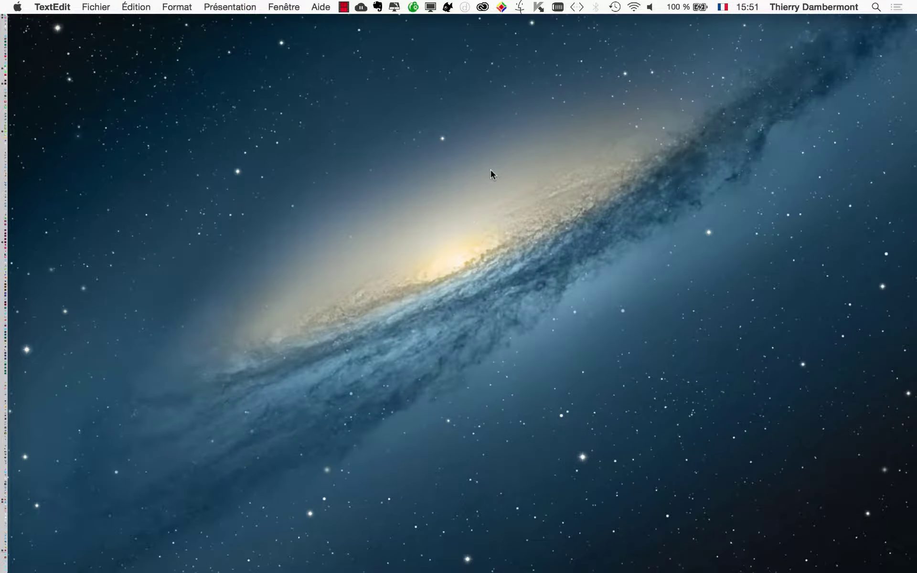
{"action": "key", "text": "super+Tab"}
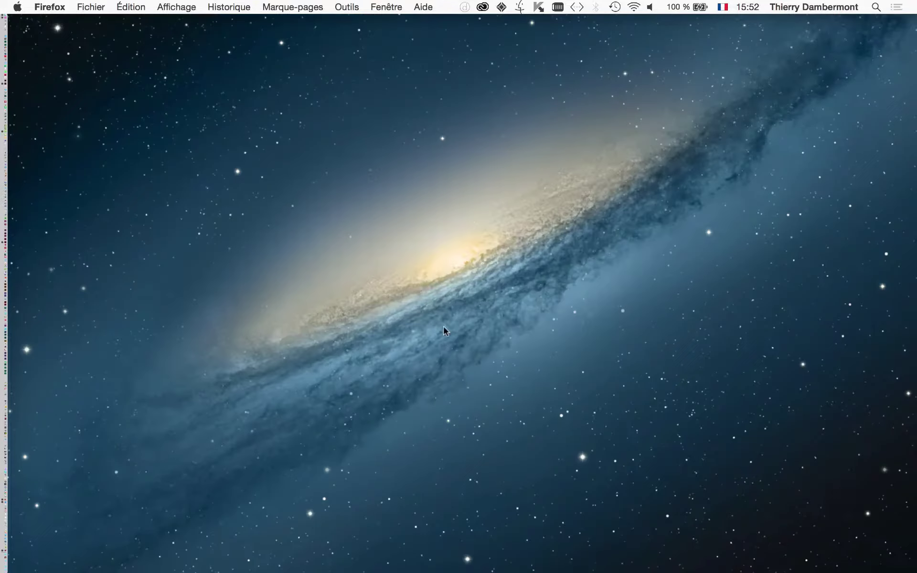
{"action": "key", "text": "super+Tab"}
{"action": "left_click", "coordinate": [320, 292]}
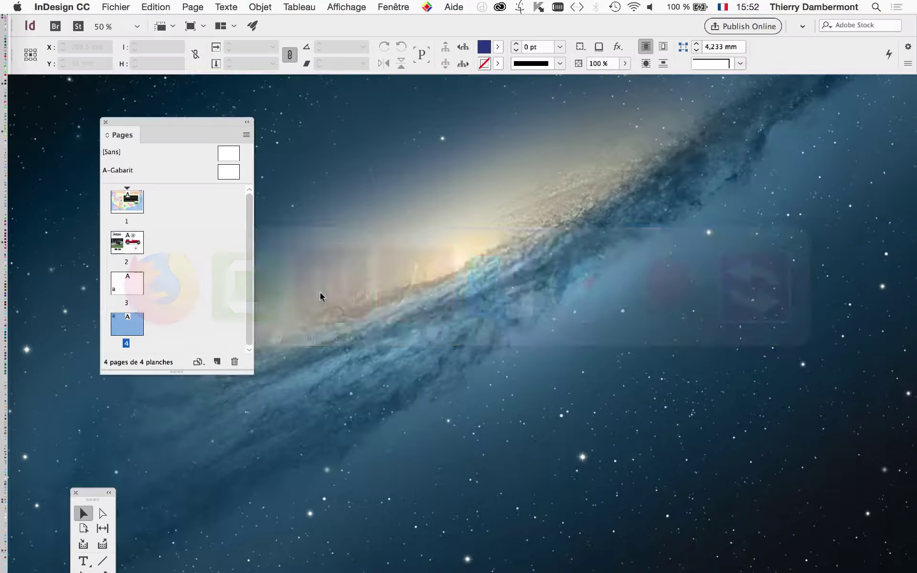
Bring page 3 into view and arrange the Tools and Pages panels on either side of it.
{"action": "left_click_drag", "start_coordinate": [175, 119], "coordinate": [123, 124]}
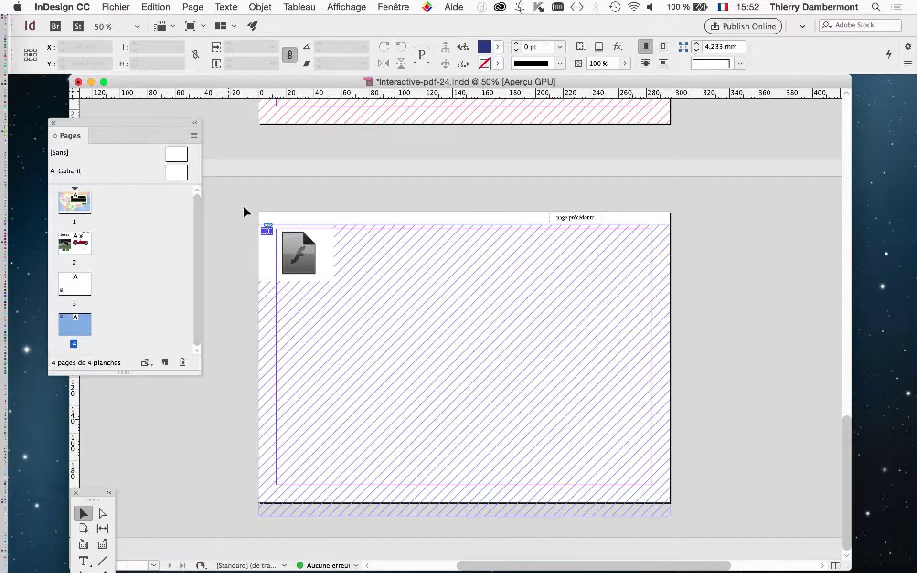
{"action": "left_click", "coordinate": [400, 6]}
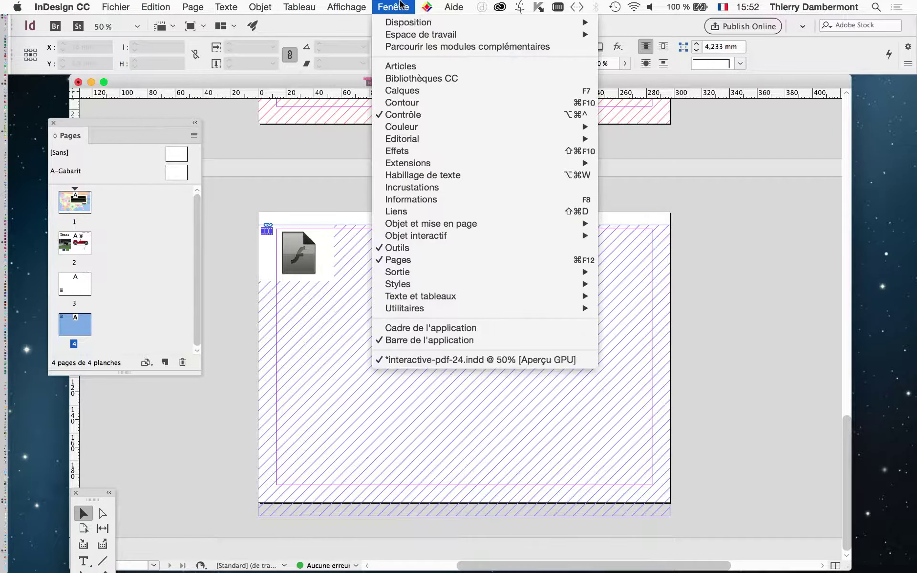
{"action": "left_click", "coordinate": [726, 301]}
{"action": "scroll", "coordinate": [726, 302], "scroll_direction": "up", "scroll_amount": 10}
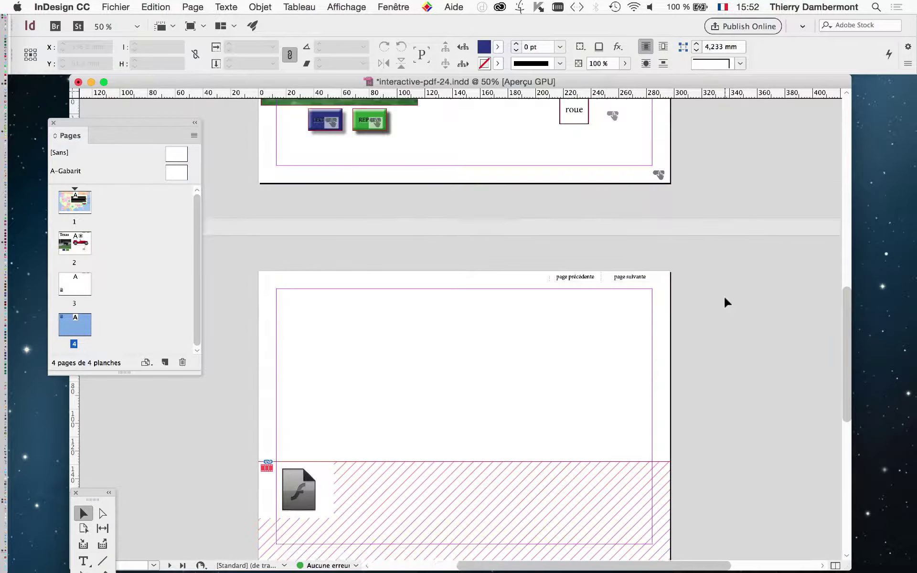
{"action": "scroll", "coordinate": [726, 301], "scroll_direction": "down", "scroll_amount": 5}
{"action": "scroll", "coordinate": [725, 305], "scroll_direction": "down", "scroll_amount": 5}
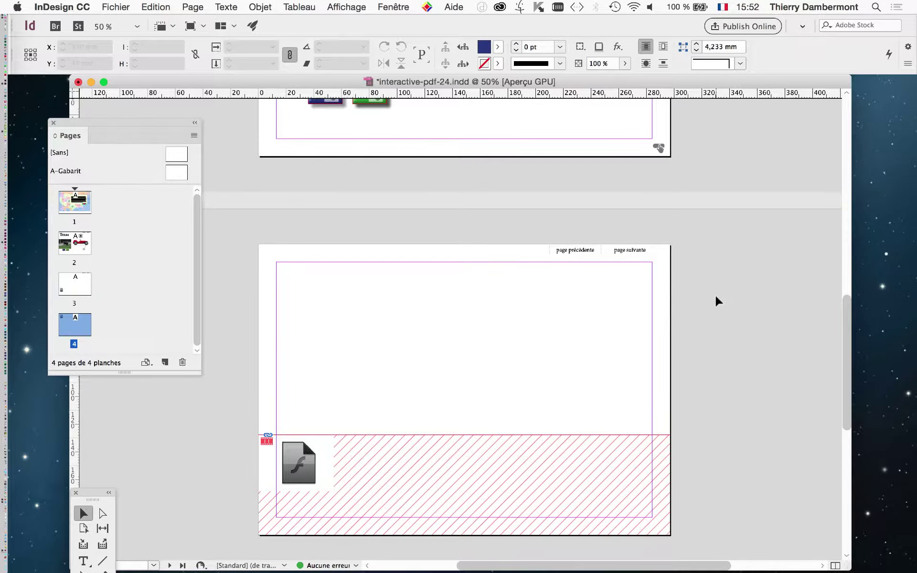
{"action": "scroll", "coordinate": [714, 299], "scroll_direction": "down", "scroll_amount": 3}
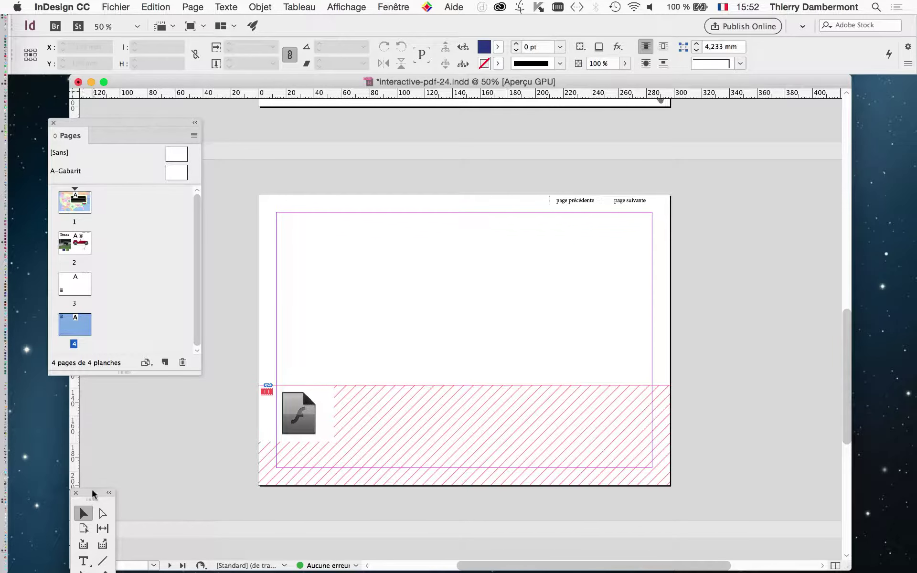
{"action": "left_click_drag", "start_coordinate": [93, 494], "coordinate": [231, 157]}
{"action": "left_click_drag", "start_coordinate": [154, 121], "coordinate": [769, 150]}
{"action": "left_click_drag", "start_coordinate": [224, 157], "coordinate": [133, 158]}
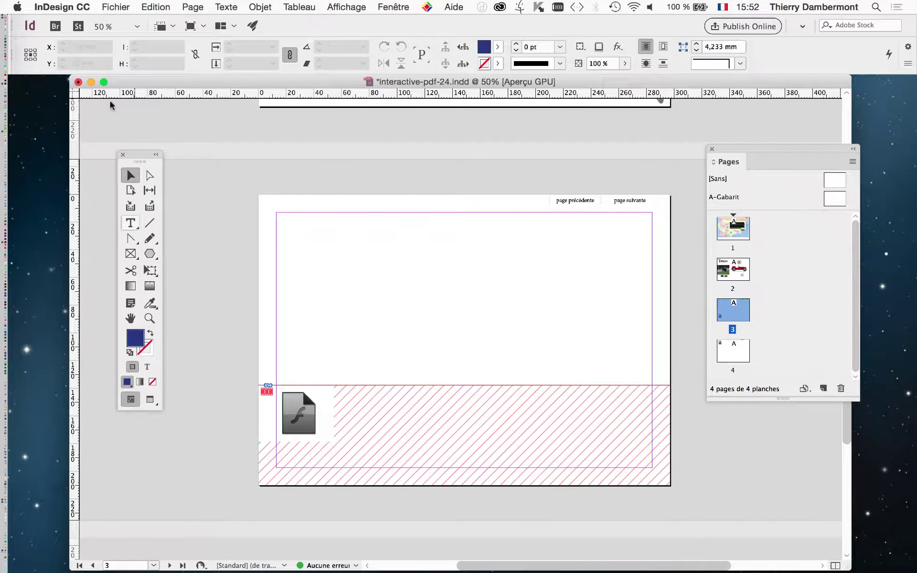
Import "texte-koala-avec-hyperliens.rtf" from "docs PDF interactif jour 2" into a text frame about 201 × 86 mm in the upper part of page 3.
{"action": "left_click", "coordinate": [156, 7]}
{"action": "mouse_move", "coordinate": [115, 6]}
{"action": "left_click", "coordinate": [157, 170]}
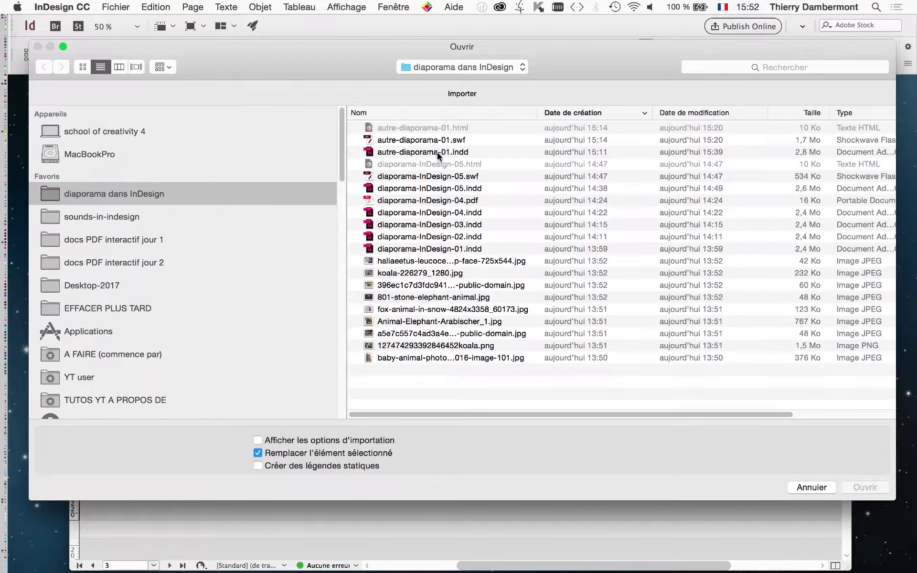
{"action": "left_click", "coordinate": [207, 266]}
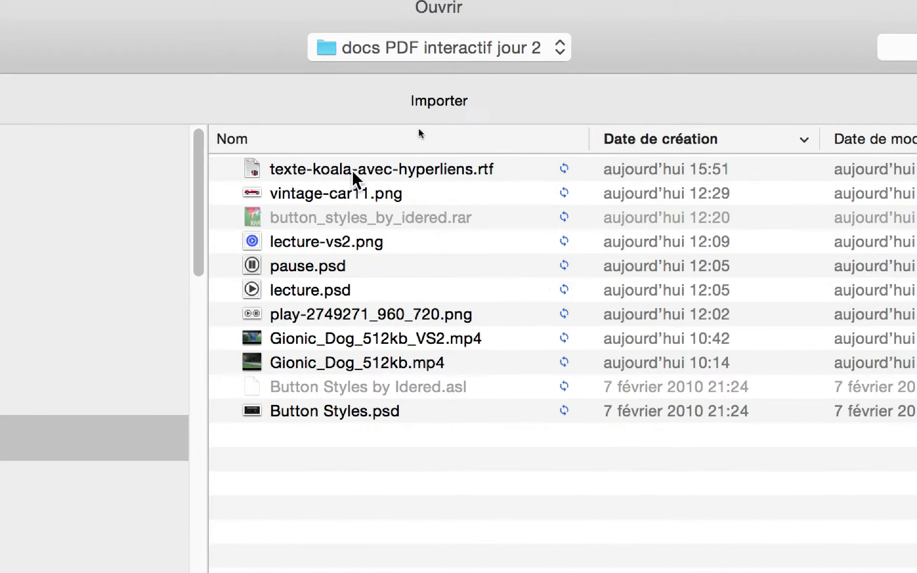
{"action": "left_click", "coordinate": [430, 157]}
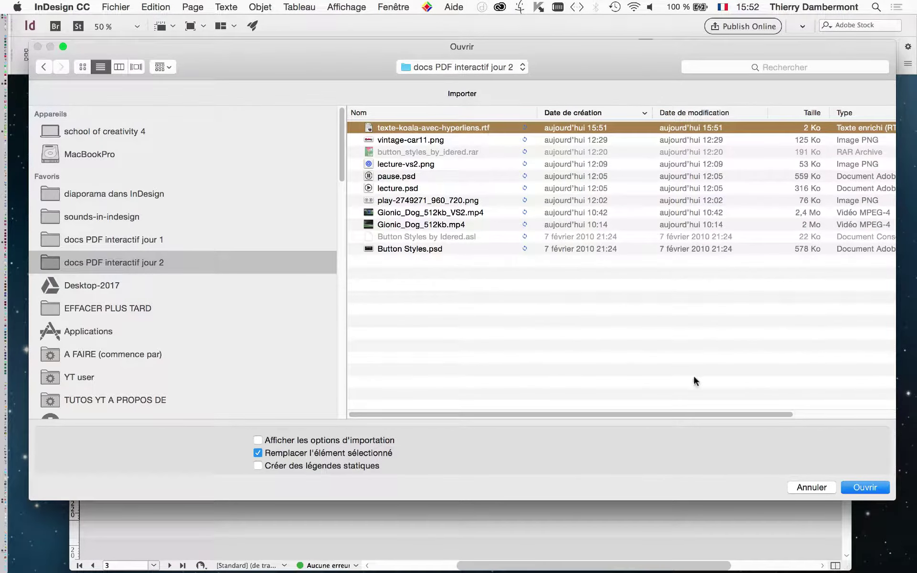
{"action": "left_click", "coordinate": [849, 489]}
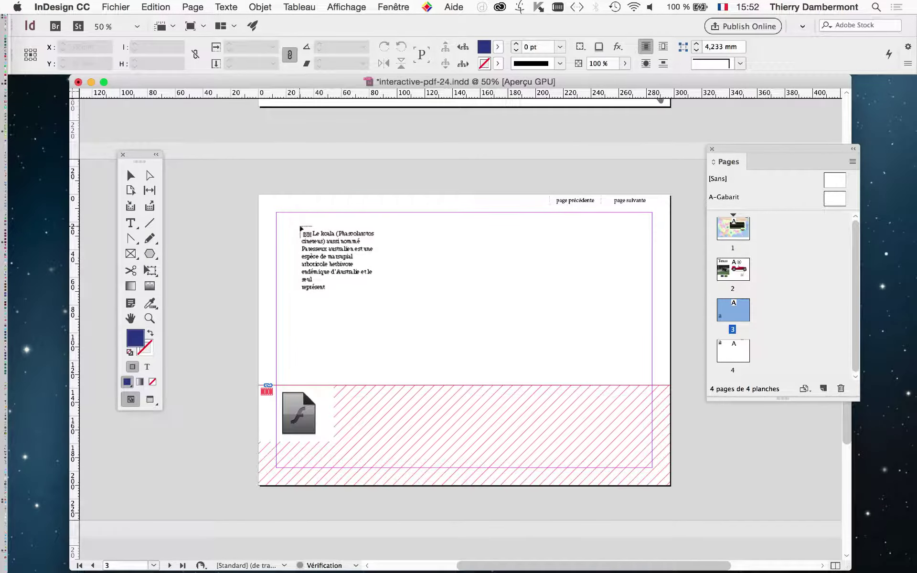
{"action": "left_click_drag", "start_coordinate": [300, 225], "coordinate": [578, 345]}
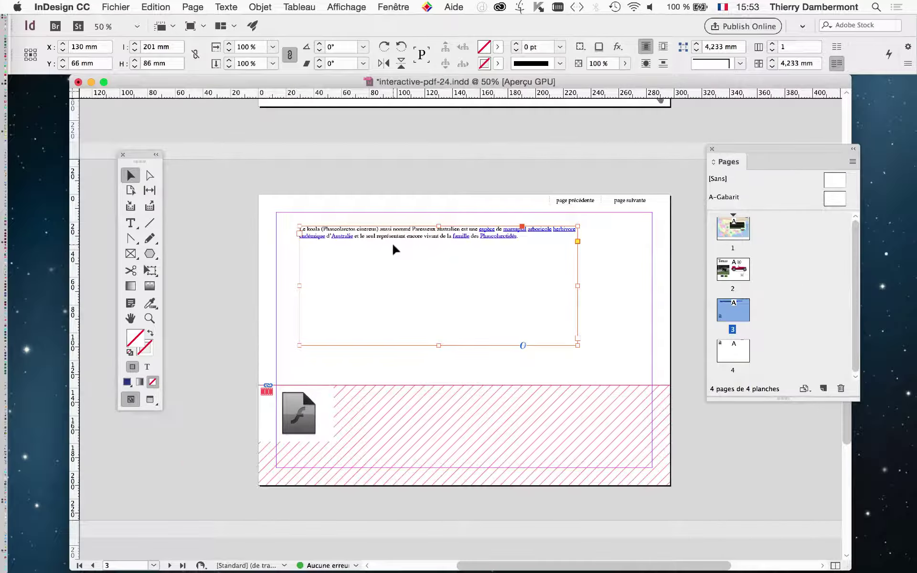
Show the document's hyperlinks list (Hyperliens) beside page 3, keeping the koala text frame unobstructed.
{"action": "left_click", "coordinate": [131, 223]}
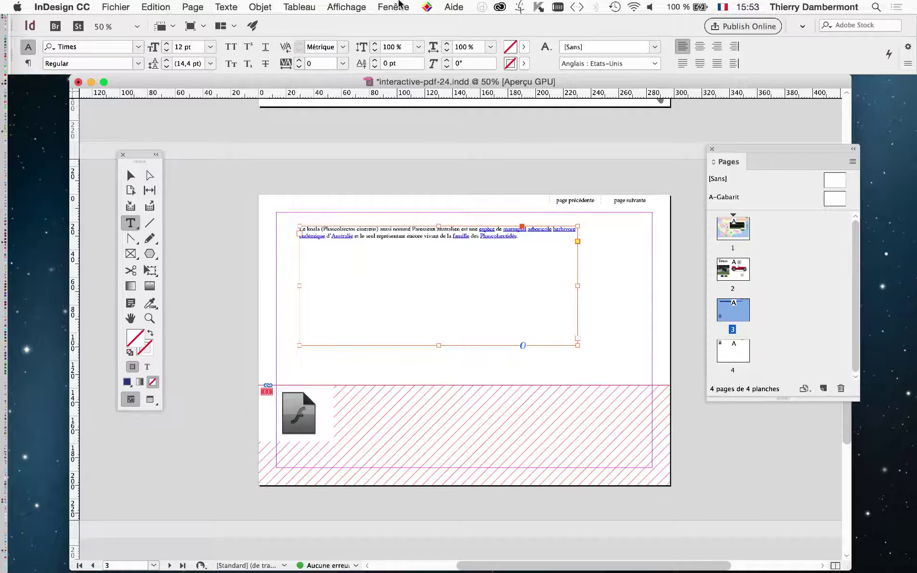
{"action": "left_click", "coordinate": [129, 319]}
{"action": "left_click_drag", "start_coordinate": [341, 276], "coordinate": [245, 236]}
{"action": "left_click_drag", "start_coordinate": [136, 155], "coordinate": [67, 137]}
{"action": "left_click", "coordinate": [391, 5]}
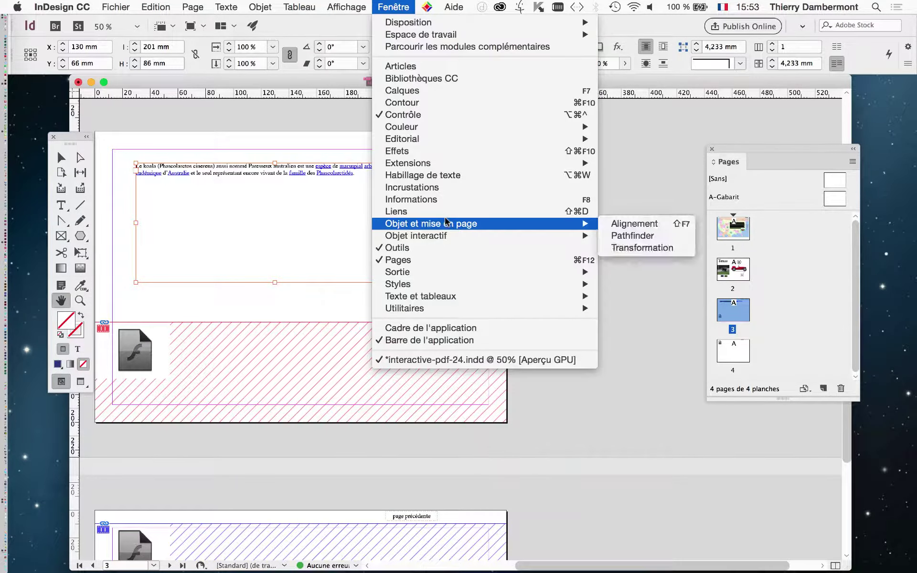
{"action": "mouse_move", "coordinate": [451, 238]}
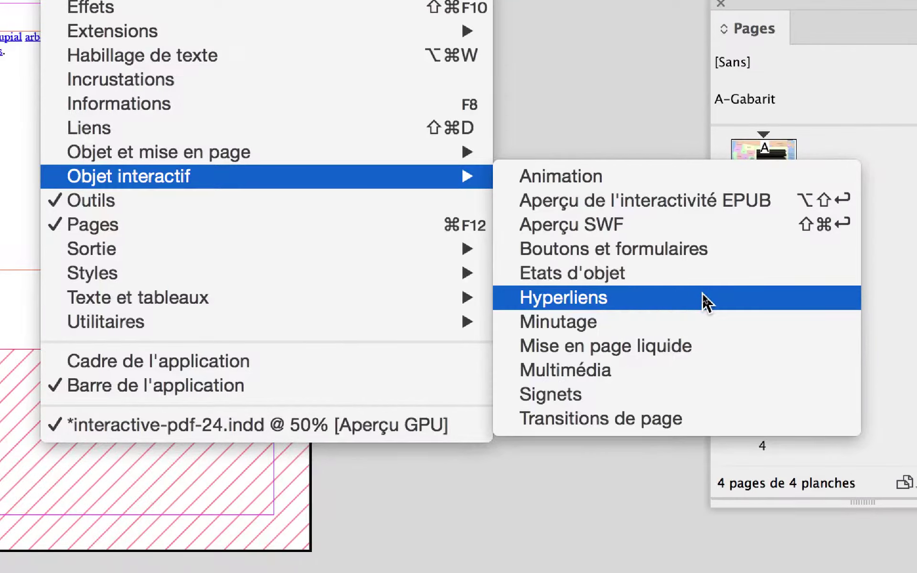
{"action": "left_click", "coordinate": [705, 298]}
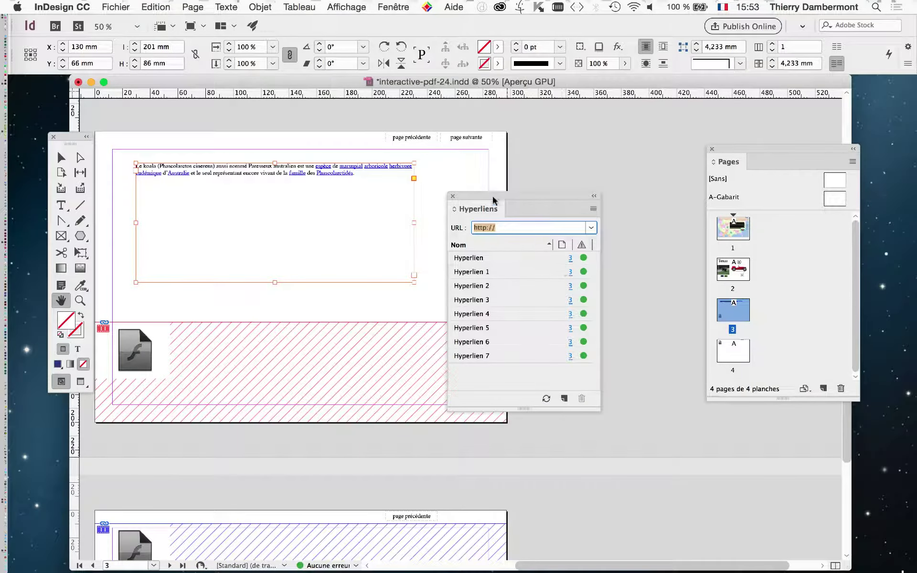
{"action": "left_click_drag", "start_coordinate": [493, 199], "coordinate": [598, 212]}
{"action": "left_click", "coordinate": [415, 285]}
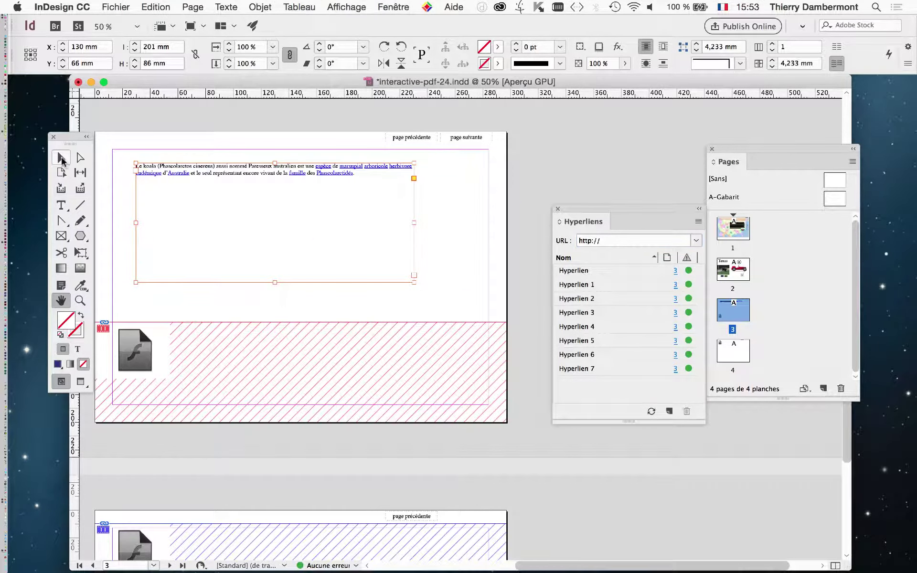
Resize the koala text frame to about 173 × 74 mm with enlarged text and move it to about X 198 mm, Y 76 mm.
{"action": "left_click", "coordinate": [62, 159]}
{"action": "left_click_drag", "start_coordinate": [415, 282], "coordinate": [370, 286]}
{"action": "left_click", "coordinate": [81, 252]}
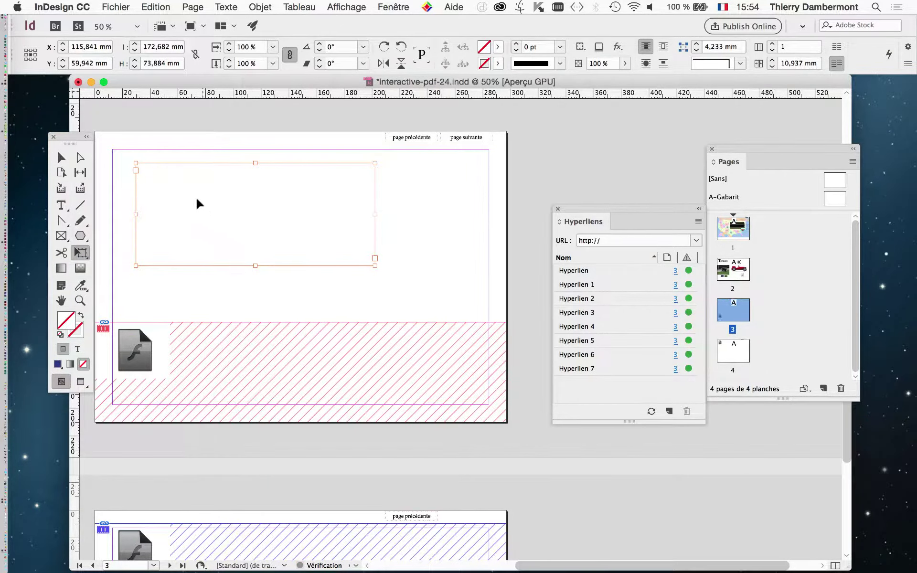
{"action": "left_click_drag", "start_coordinate": [309, 225], "coordinate": [309, 226]}
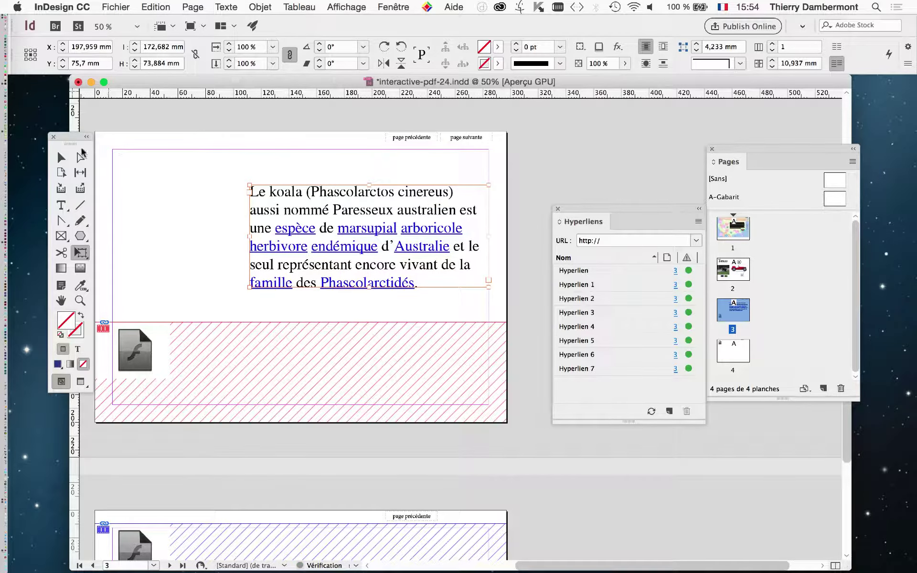
{"action": "key", "text": "v"}
{"action": "left_click", "coordinate": [194, 178]}
{"action": "left_click", "coordinate": [301, 212]}
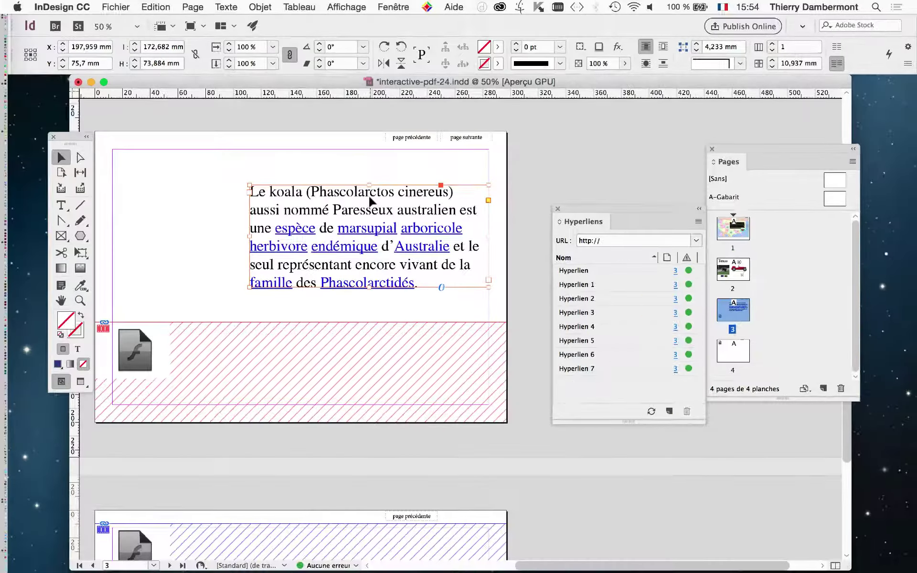
Show the color swatches (Nuancier) and place them close to the koala text frame.
{"action": "left_click_drag", "start_coordinate": [70, 137], "coordinate": [45, 115]}
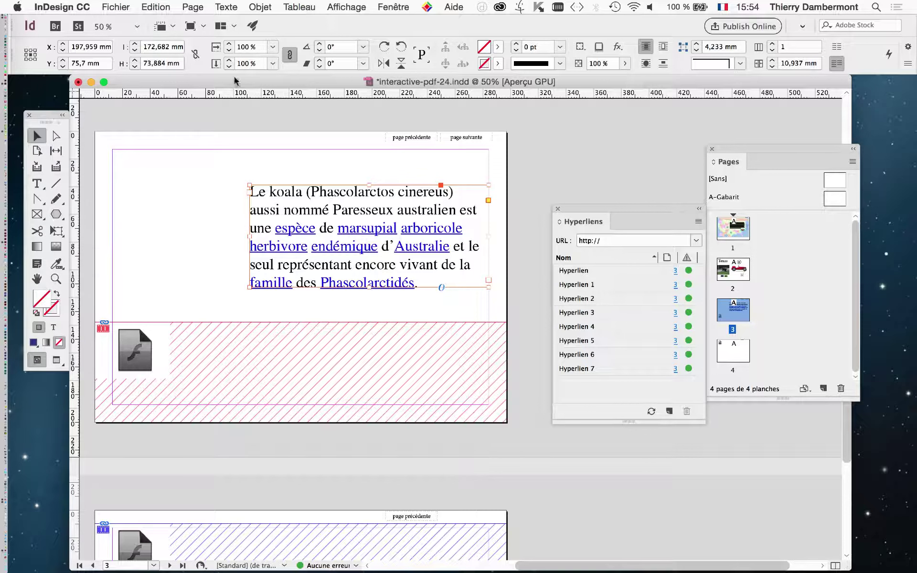
{"action": "left_click", "coordinate": [394, 6]}
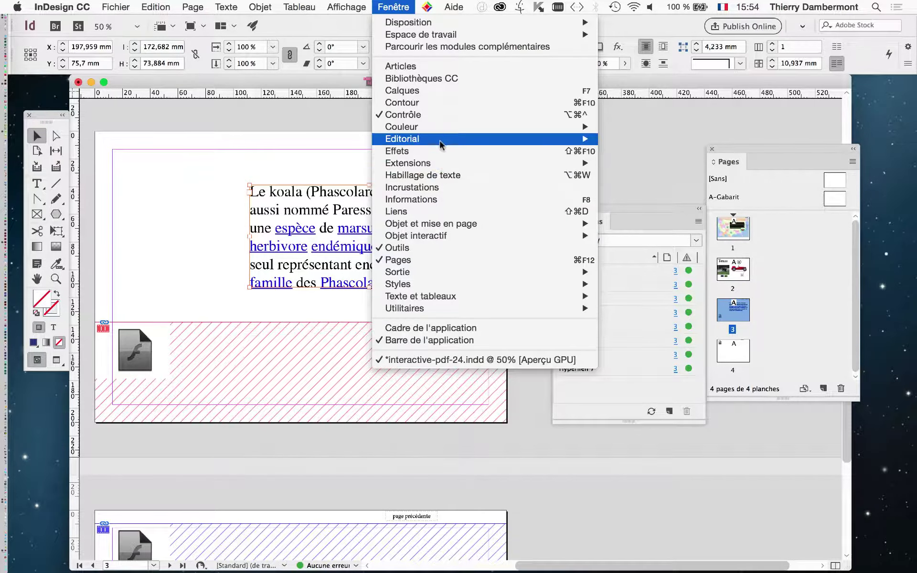
{"action": "mouse_move", "coordinate": [438, 136]}
{"action": "left_click", "coordinate": [630, 151]}
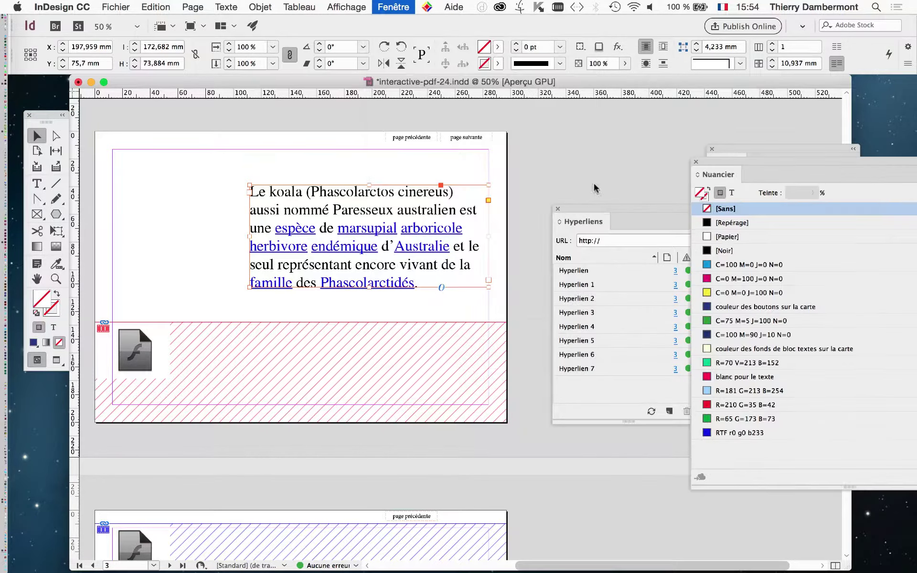
{"action": "left_click_drag", "start_coordinate": [735, 165], "coordinate": [504, 110]}
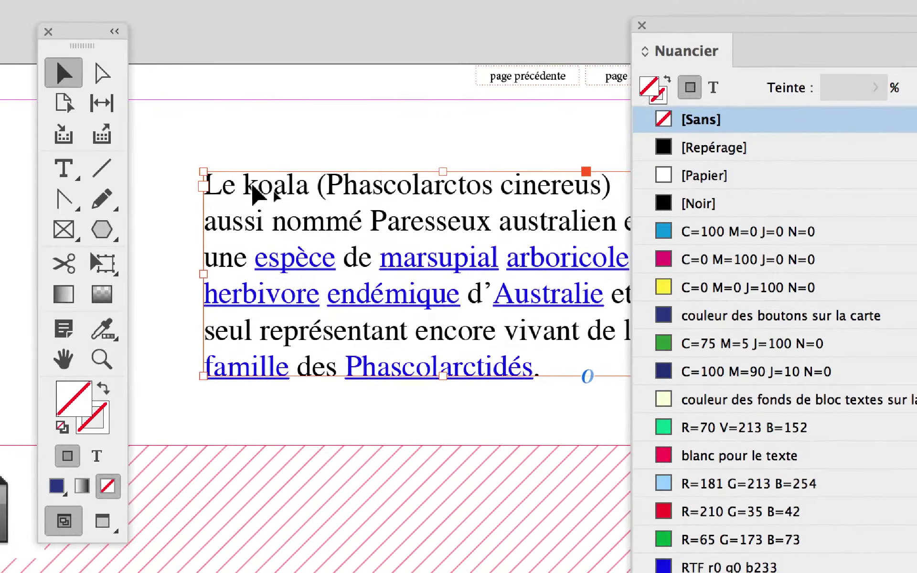
Make color formatting affect the text inside the selected koala frame, with the fill active.
{"action": "left_click", "coordinate": [254, 168]}
{"action": "left_click", "coordinate": [254, 177]}
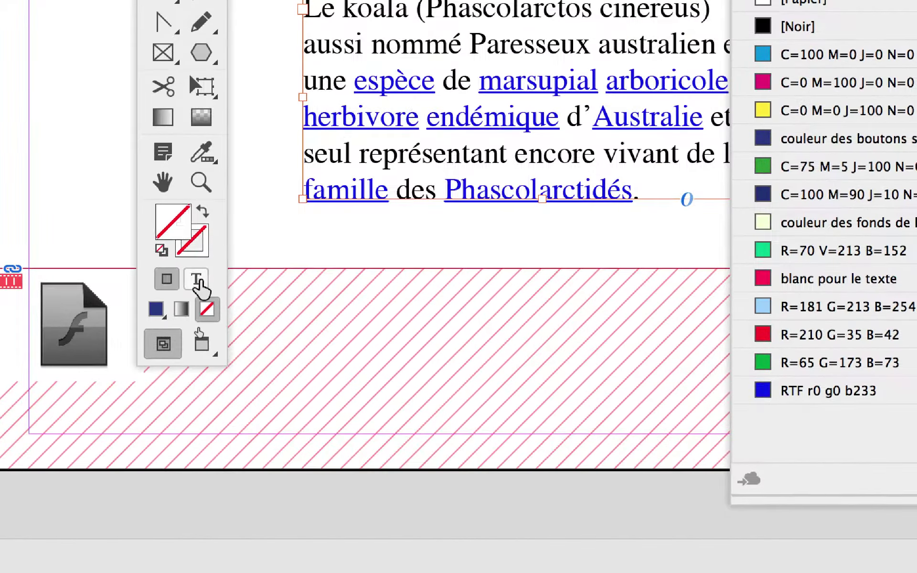
{"action": "left_click", "coordinate": [188, 373]}
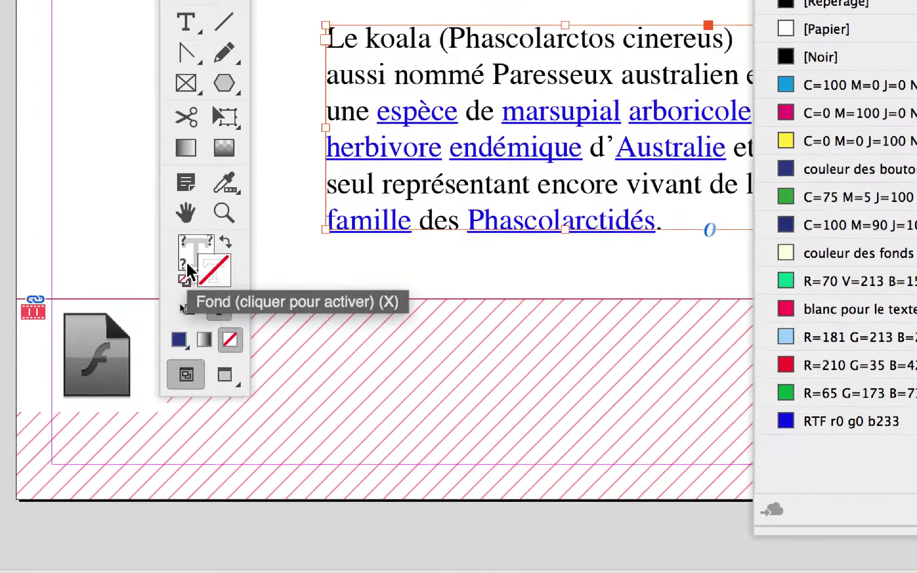
{"action": "left_click", "coordinate": [174, 255]}
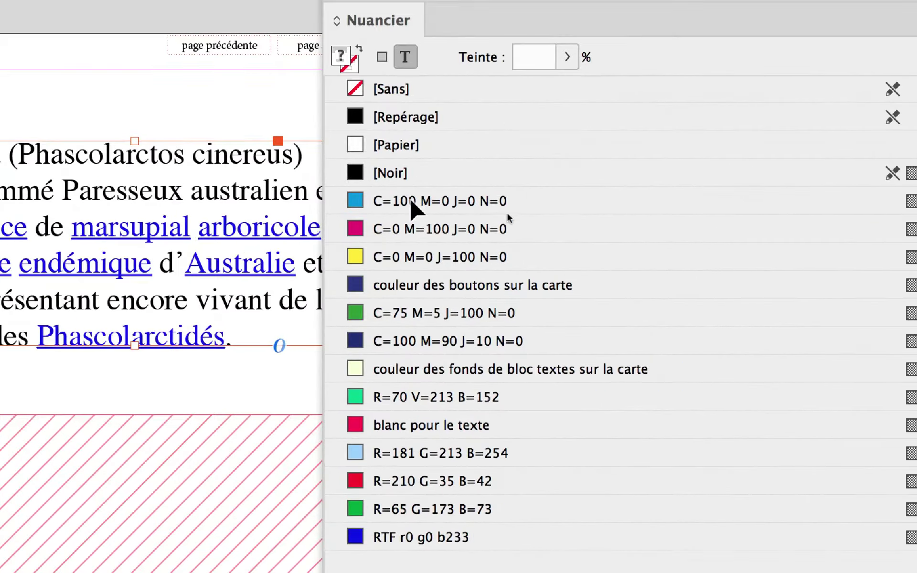
Try the [Noir] fill on all the koala frame's text twice, undoing it each time.
{"action": "left_click", "coordinate": [423, 174]}
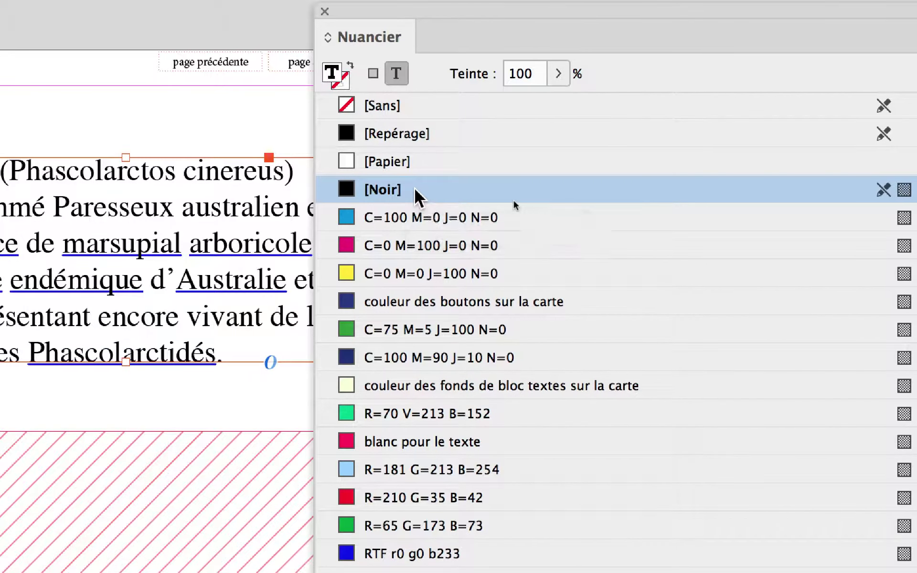
{"action": "left_click", "coordinate": [415, 191], "text": "super"}
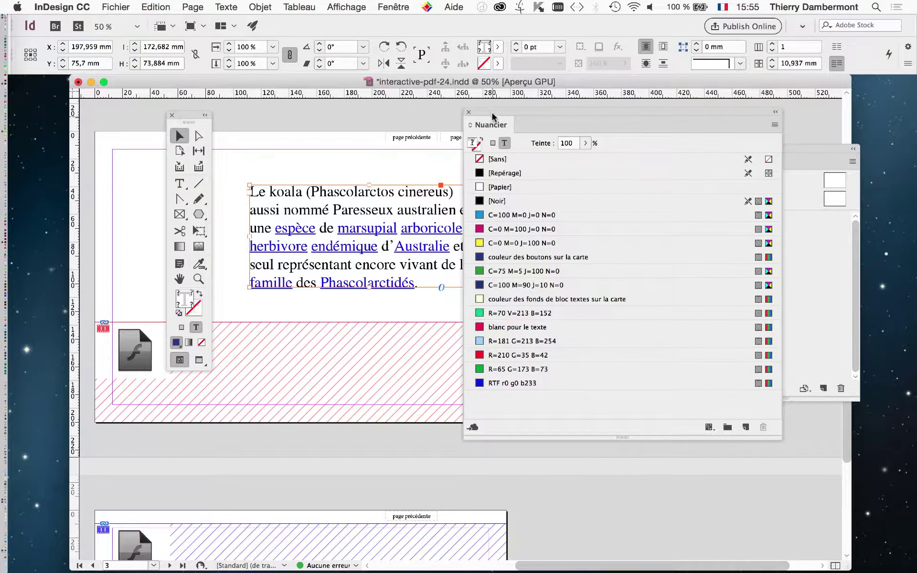
{"action": "left_click_drag", "start_coordinate": [492, 113], "coordinate": [620, 129]}
{"action": "left_click", "coordinate": [633, 220]}
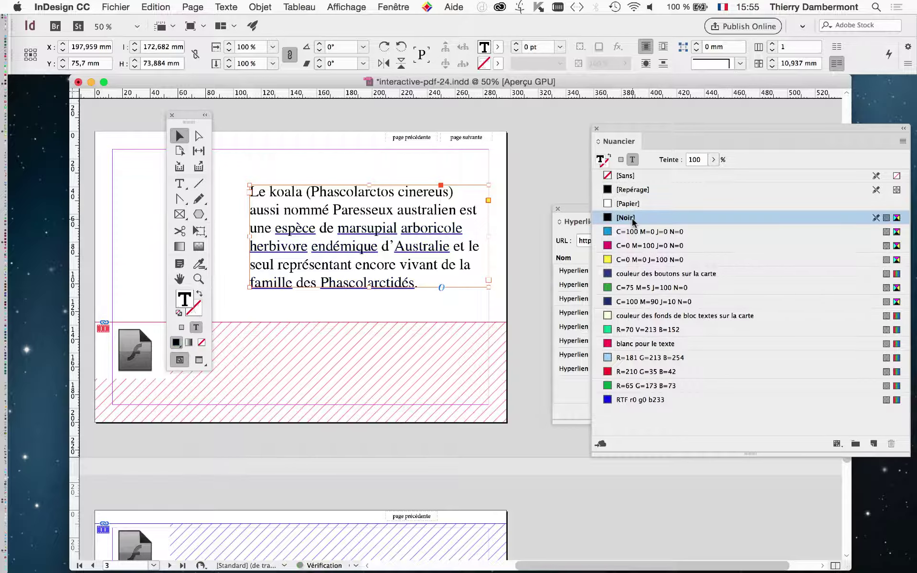
{"action": "key", "text": "super+z"}
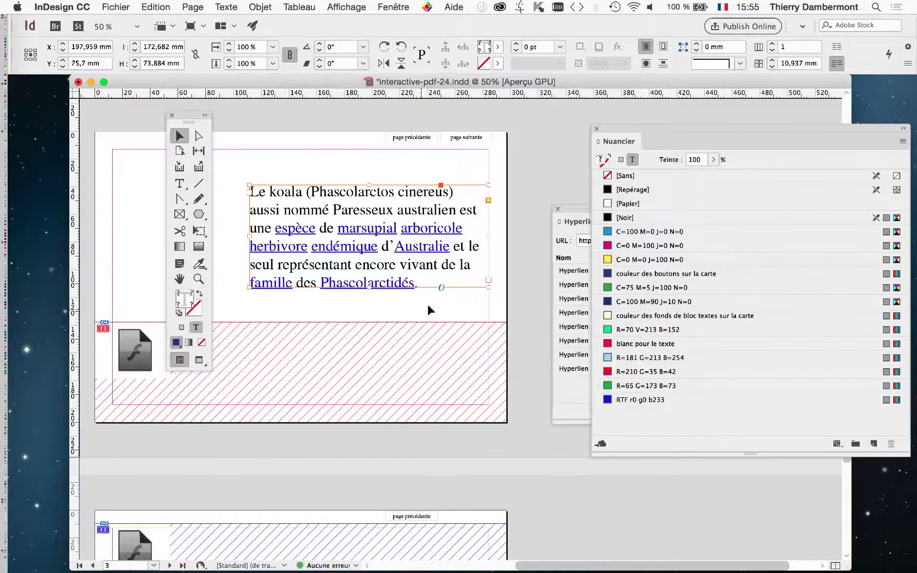
Apply the [Noir] swatch as the fill of all text in the koala frame.
{"action": "left_click_drag", "start_coordinate": [643, 128], "coordinate": [540, 122]}
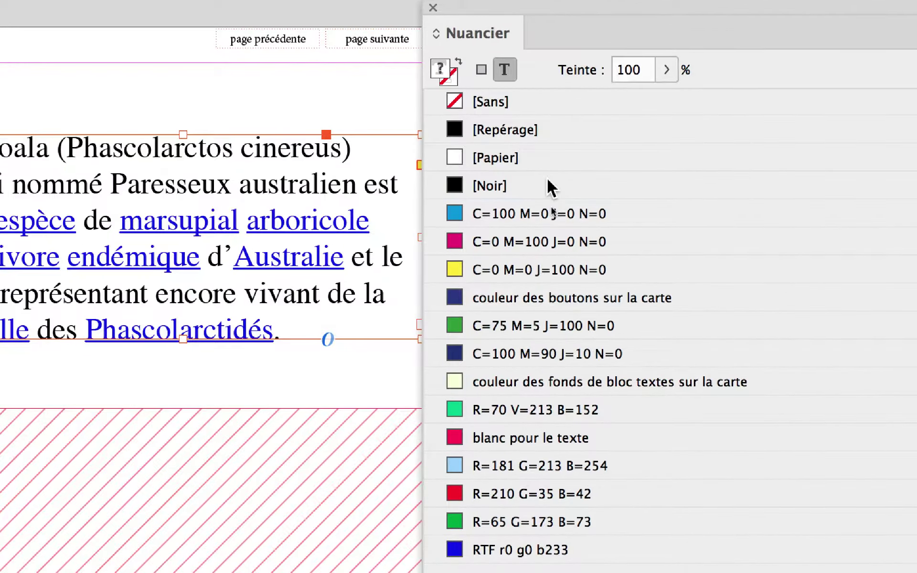
{"action": "left_click", "coordinate": [566, 302]}
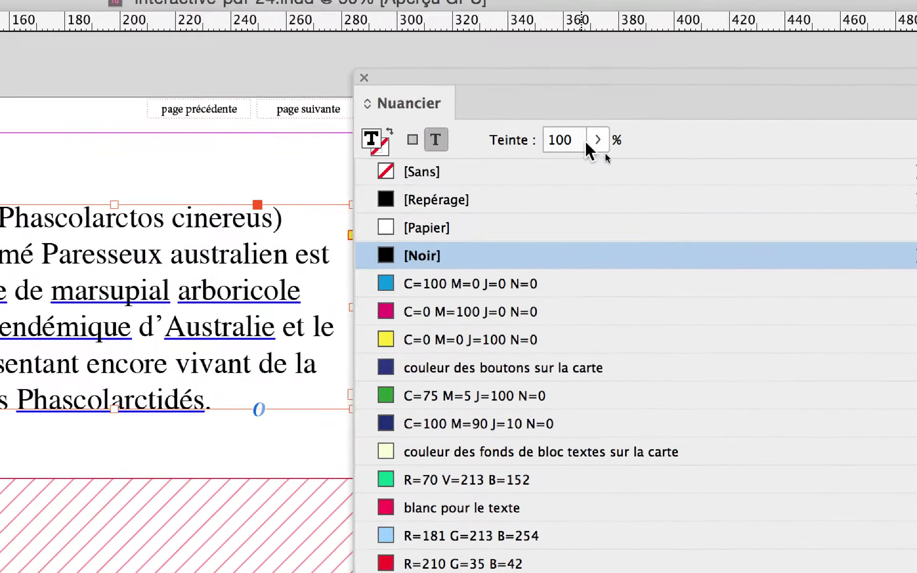
Try a 90% tint on the koala text's [Noir] fill, and settle on a tint of 85%.
{"action": "left_click", "coordinate": [613, 70]}
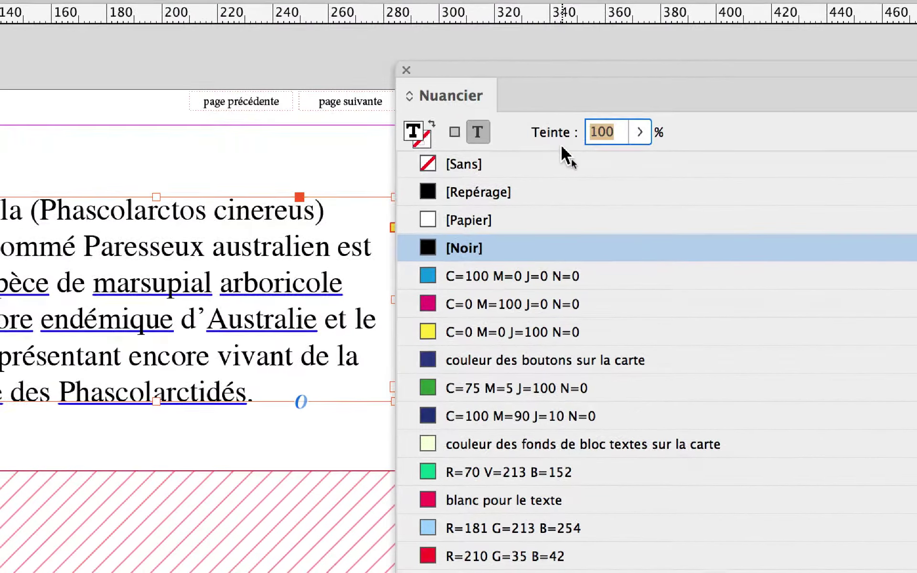
{"action": "type", "text": "90"}
{"action": "key", "text": "Return"}
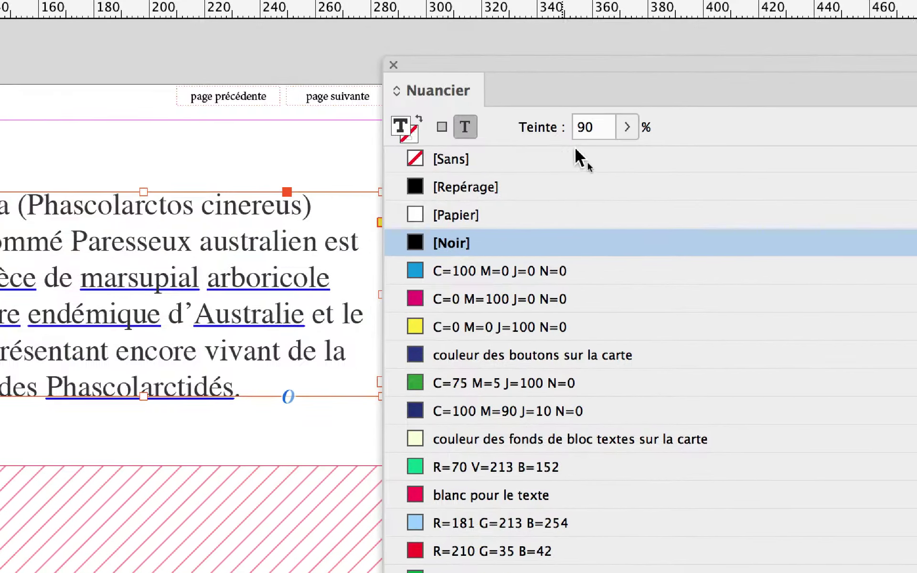
{"action": "left_click", "coordinate": [558, 137]}
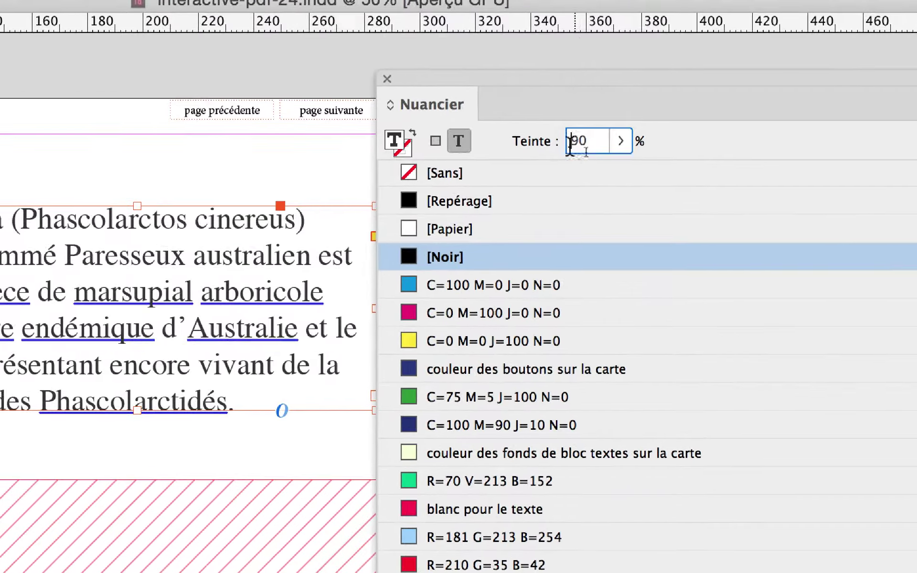
{"action": "type", "text": "85"}
{"action": "key", "text": "Return"}
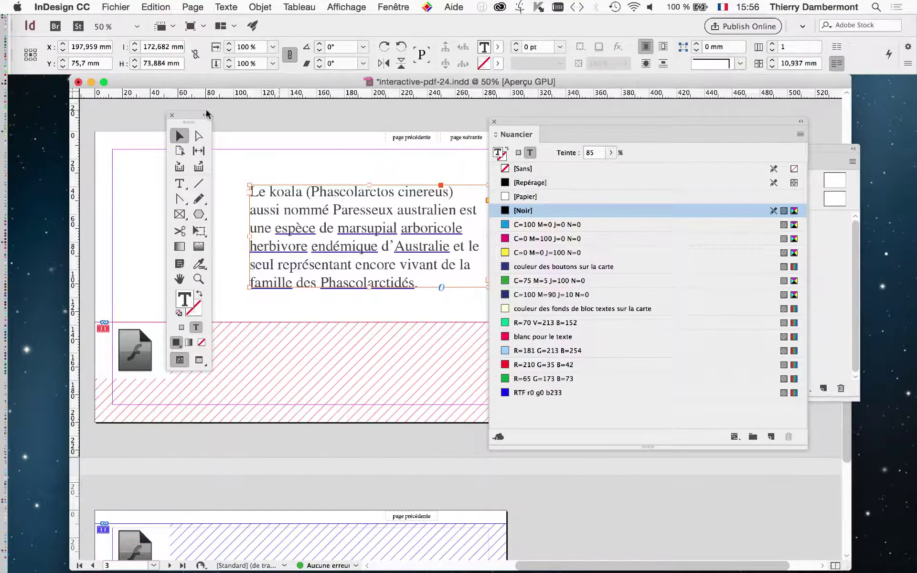
Clear the tools and color swatches away from the koala page, deselect the text frame and enlarge the view to 75%.
{"action": "left_click_drag", "start_coordinate": [191, 115], "coordinate": [66, 105]}
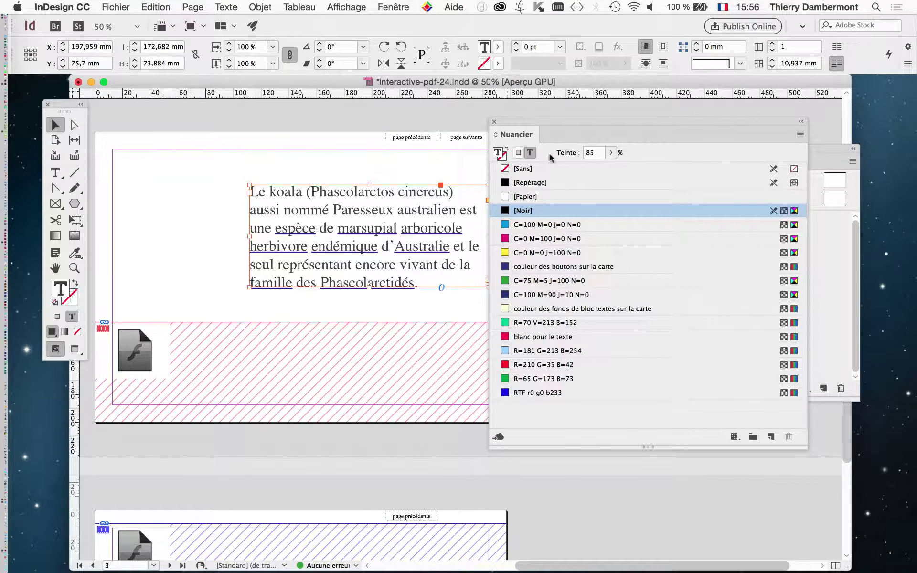
{"action": "left_click_drag", "start_coordinate": [542, 122], "coordinate": [634, 120]}
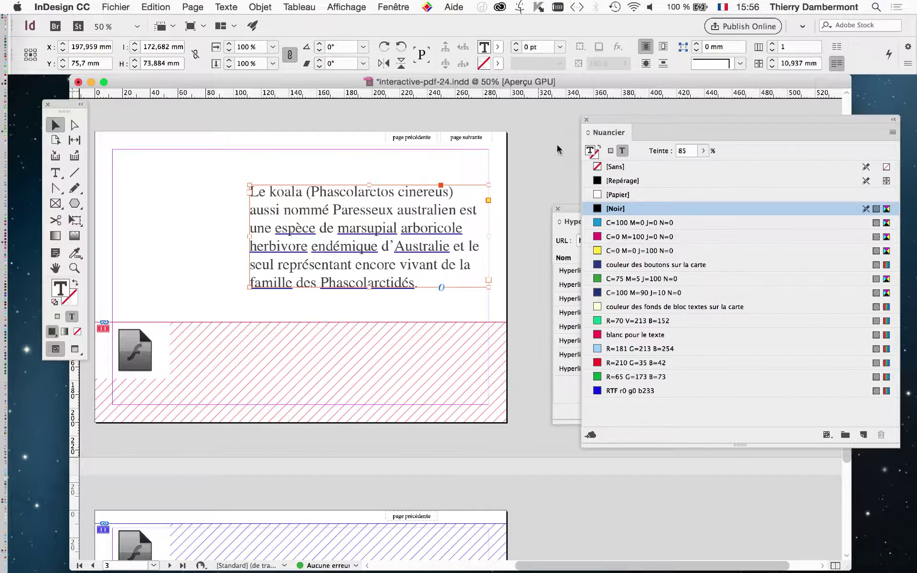
{"action": "left_click", "coordinate": [525, 178]}
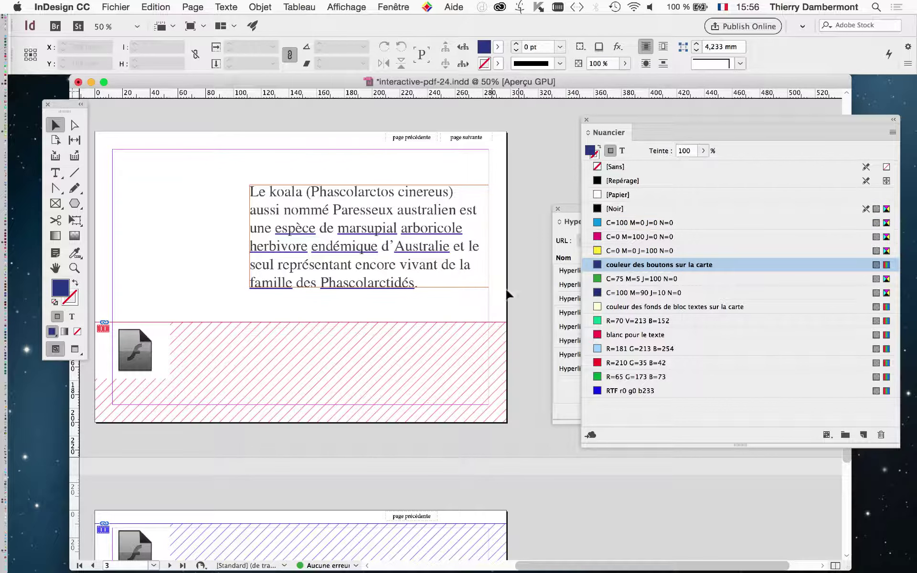
{"action": "scroll", "coordinate": [407, 256], "scroll_direction": "up", "scroll_amount": 1}
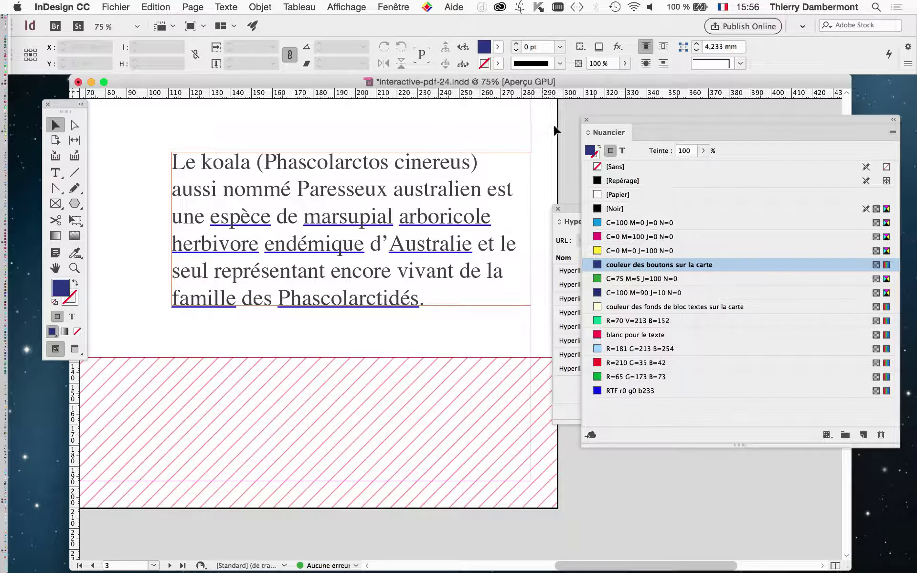
Check the document's character styles in a shortened list placed below the koala text, and close the list.
{"action": "left_click", "coordinate": [225, 7]}
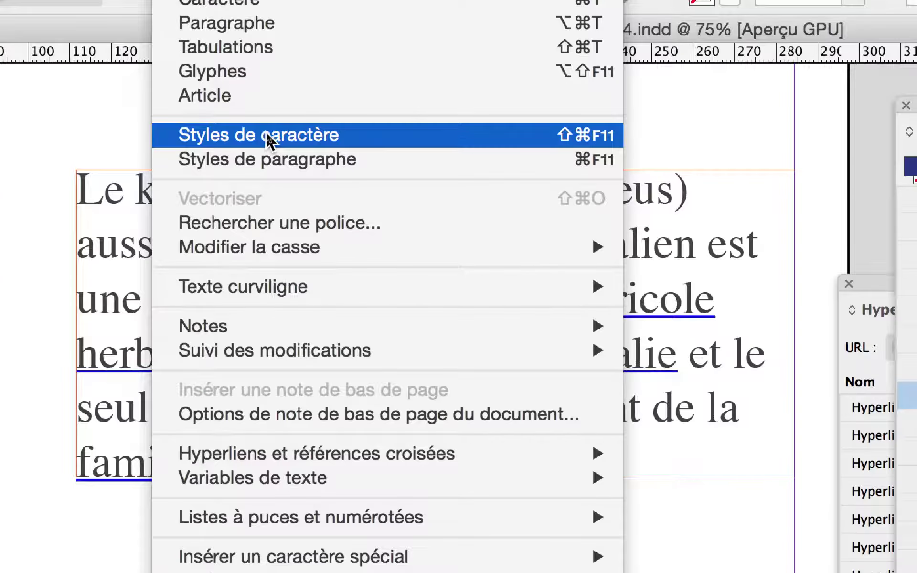
{"action": "left_click", "coordinate": [267, 135]}
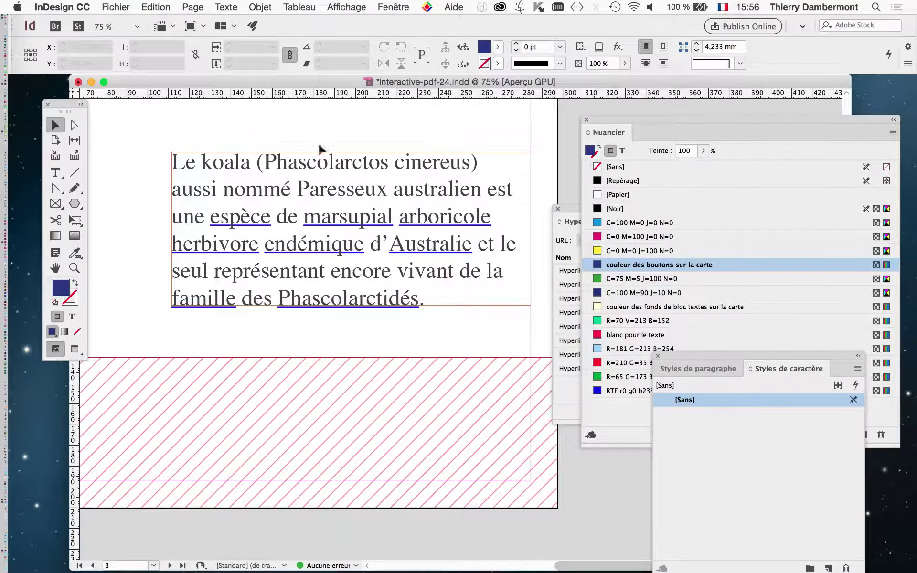
{"action": "left_click_drag", "start_coordinate": [776, 361], "coordinate": [492, 178]}
{"action": "left_click_drag", "start_coordinate": [579, 395], "coordinate": [553, 298]}
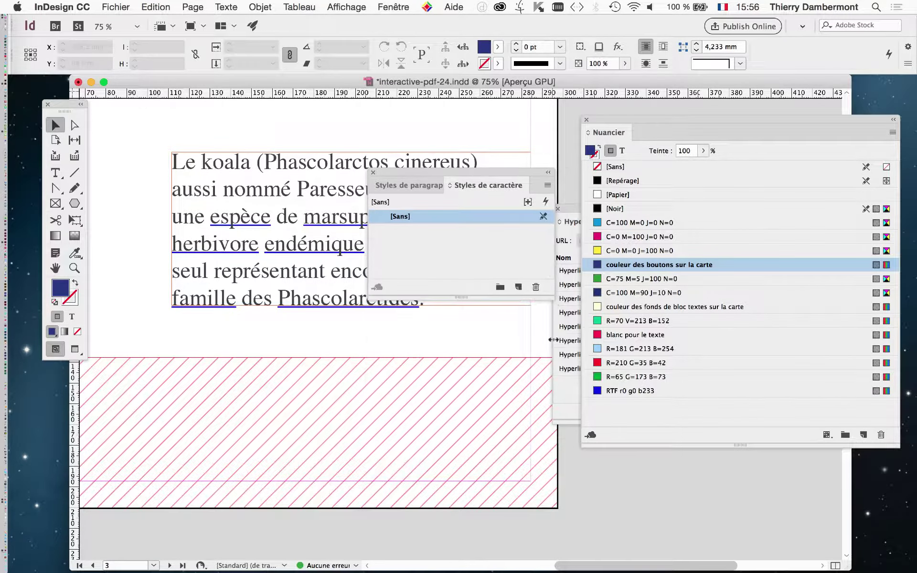
{"action": "left_click_drag", "start_coordinate": [481, 173], "coordinate": [374, 356]}
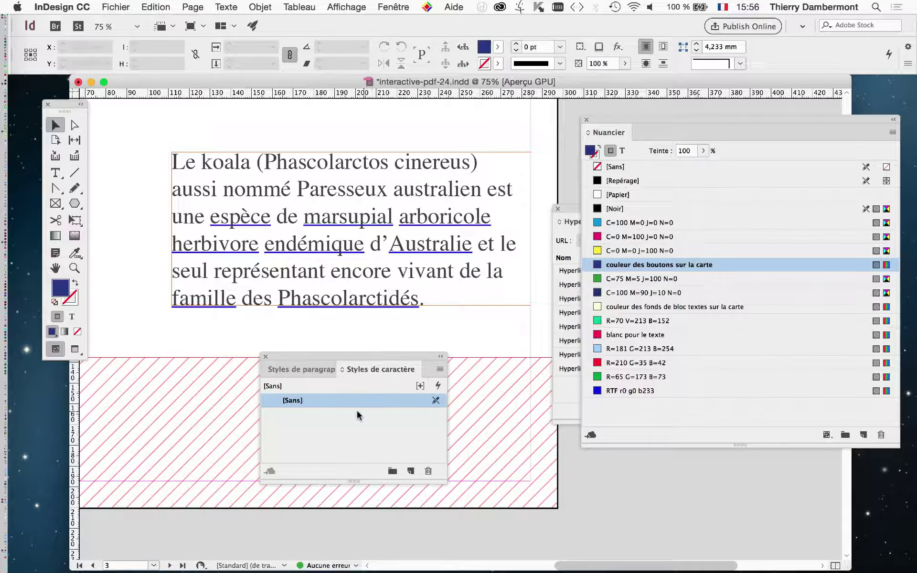
{"action": "left_click", "coordinate": [265, 357]}
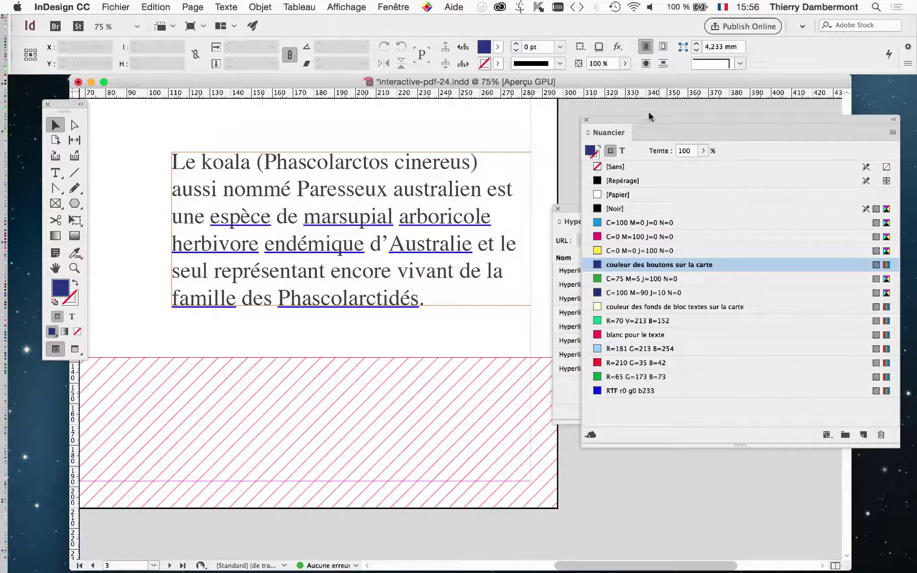
Uncover the hyperlinks list and assign the Hyperlien character style to the "marsupial" link, keeping its URL and invisible rectangle.
{"action": "left_click_drag", "start_coordinate": [629, 117], "coordinate": [786, 136]}
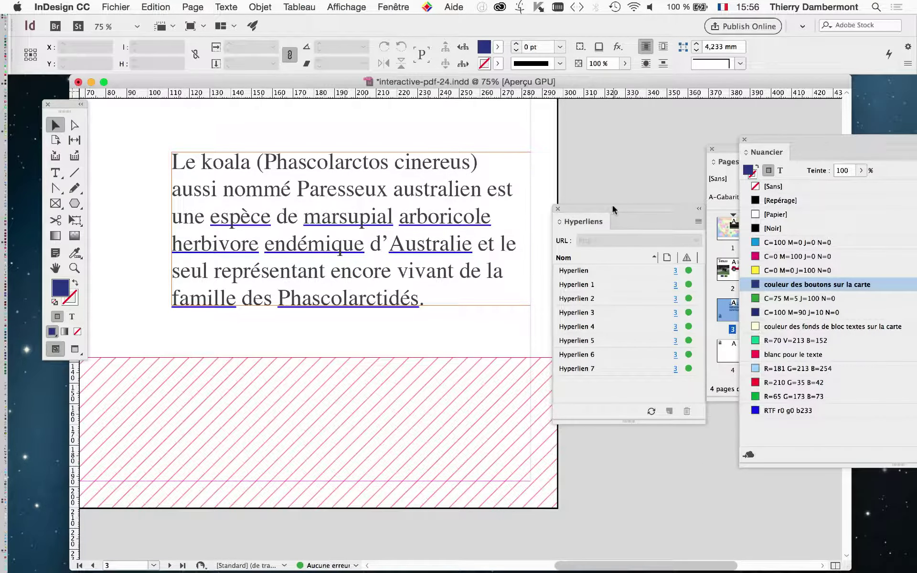
{"action": "left_click_drag", "start_coordinate": [613, 209], "coordinate": [589, 187]}
{"action": "double_click", "coordinate": [588, 259]}
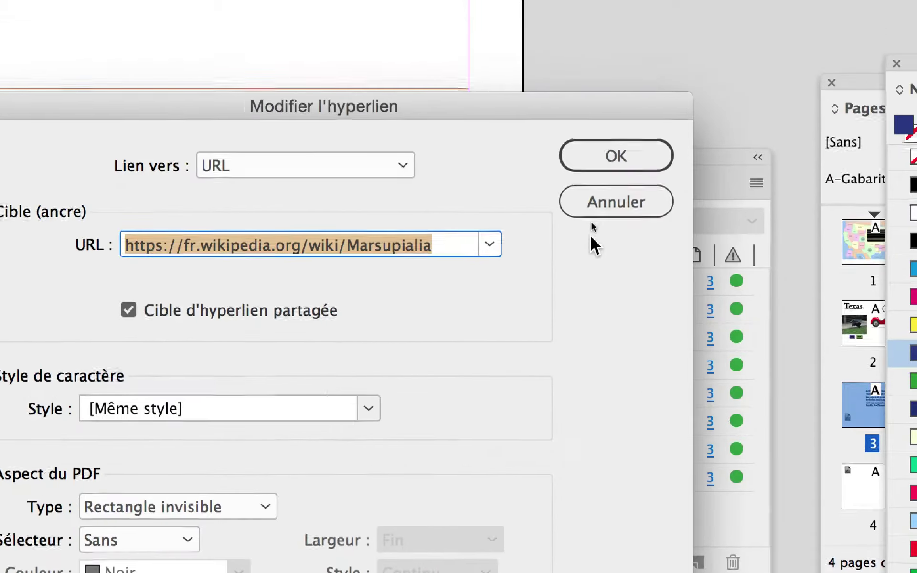
{"action": "left_click", "coordinate": [601, 210]}
{"action": "double_click", "coordinate": [604, 269]}
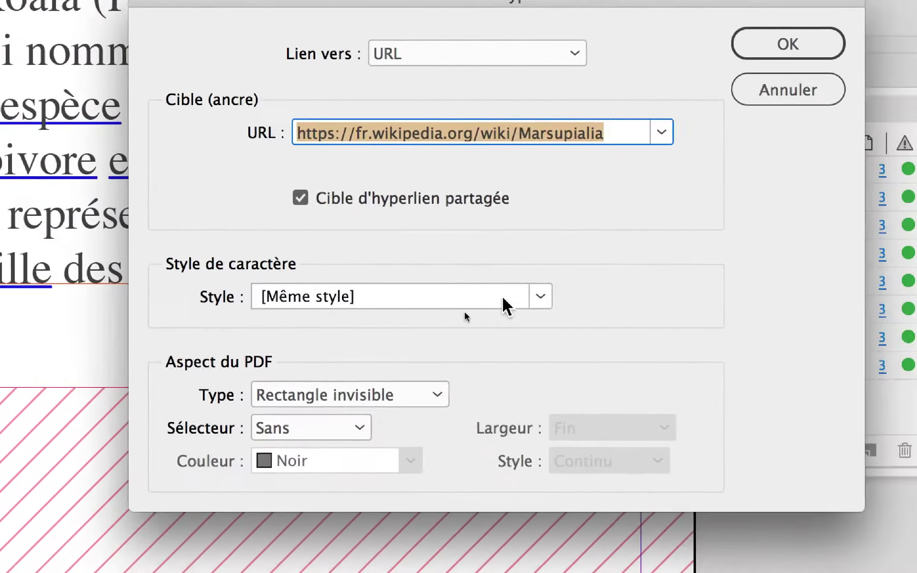
{"action": "left_click", "coordinate": [603, 325]}
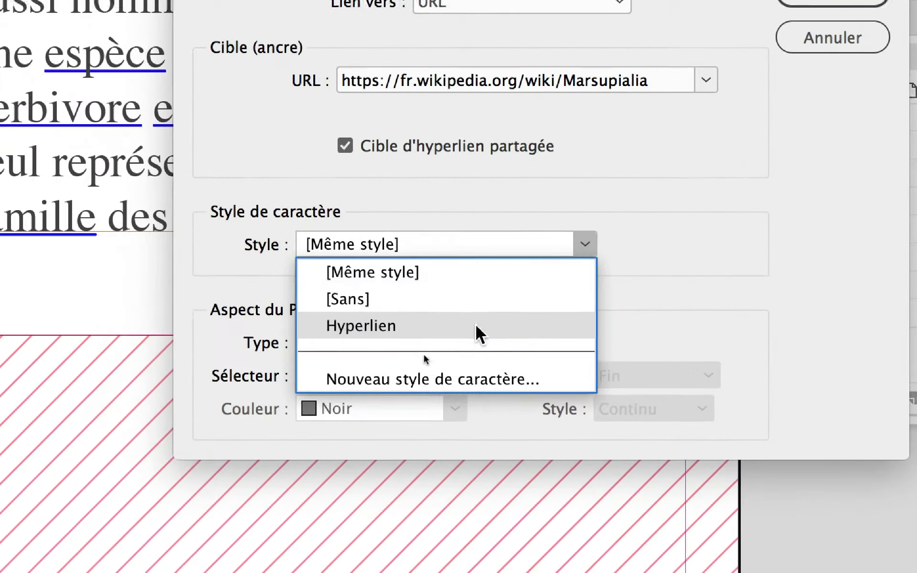
{"action": "left_click", "coordinate": [473, 327]}
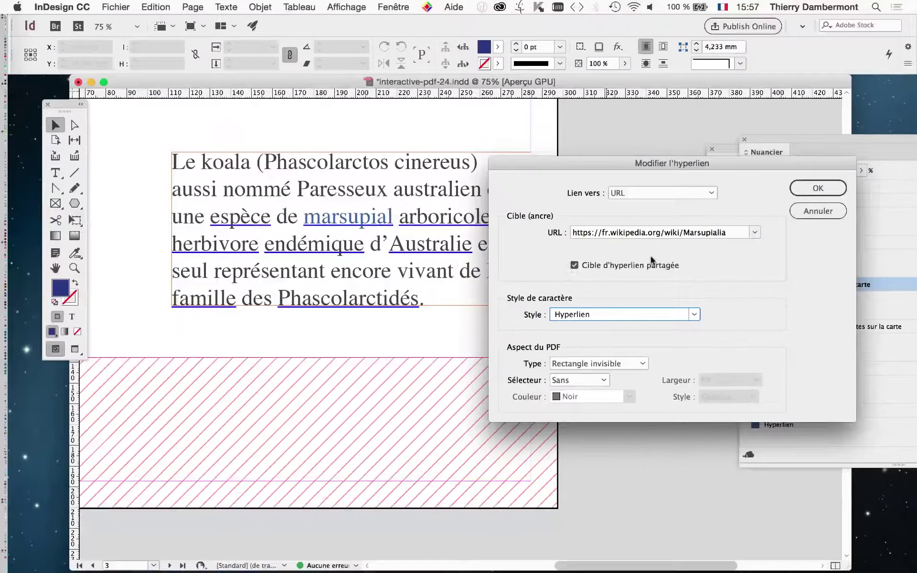
{"action": "left_click", "coordinate": [798, 191]}
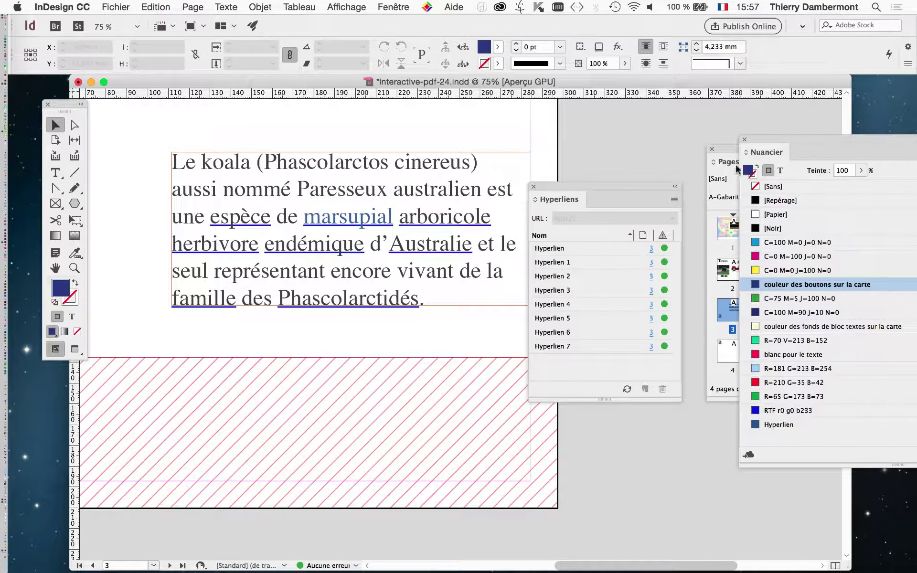
Try to assign the Hyperlien character style to links Hyperlien 2 through Hyperlien 7 together.
{"action": "left_click", "coordinate": [574, 277]}
{"action": "left_click", "coordinate": [589, 347], "text": "shift"}
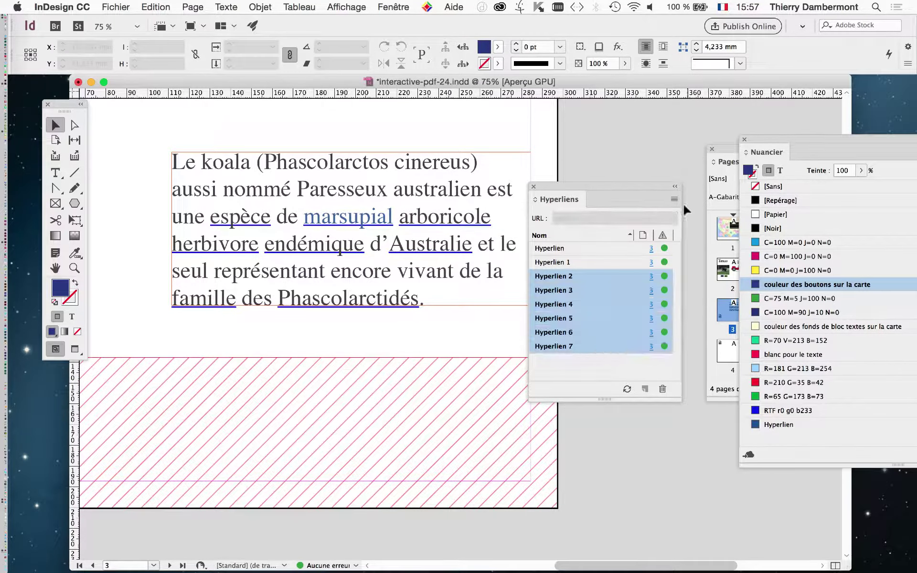
{"action": "left_click", "coordinate": [675, 199]}
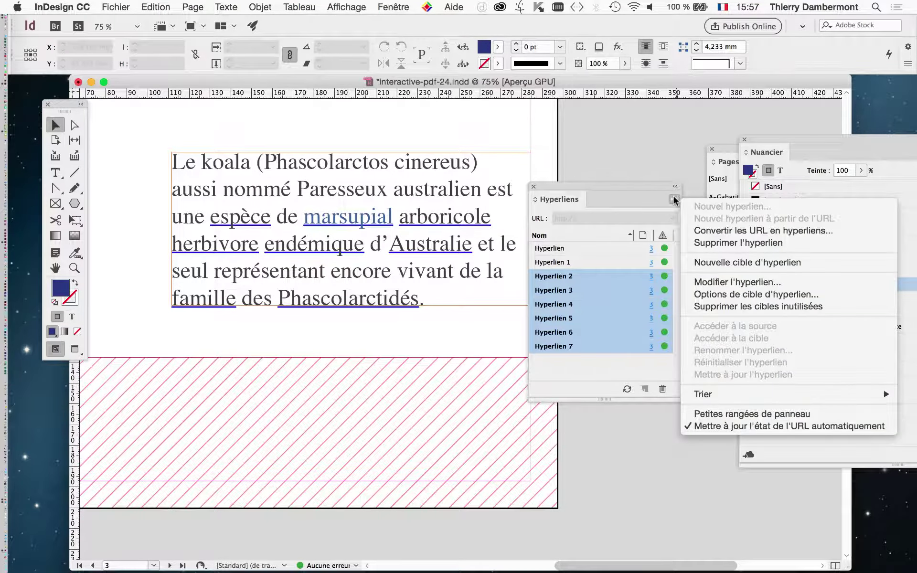
{"action": "left_click", "coordinate": [697, 282]}
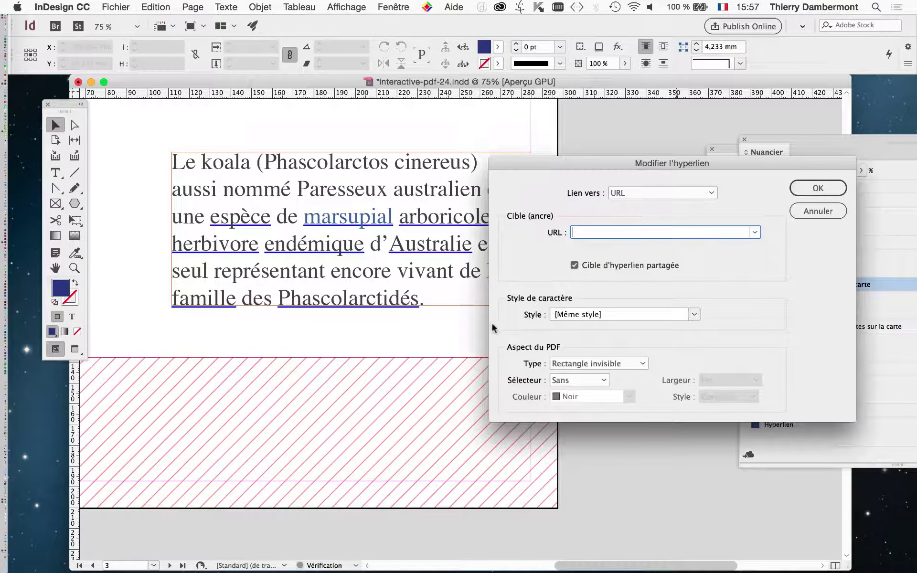
{"action": "left_click", "coordinate": [573, 318]}
{"action": "left_click", "coordinate": [583, 353]}
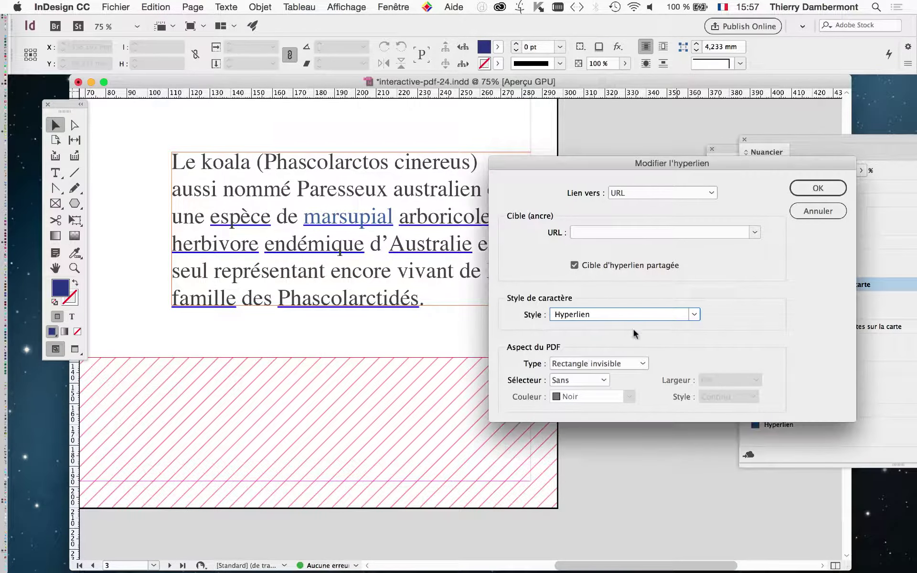
{"action": "left_click", "coordinate": [814, 193]}
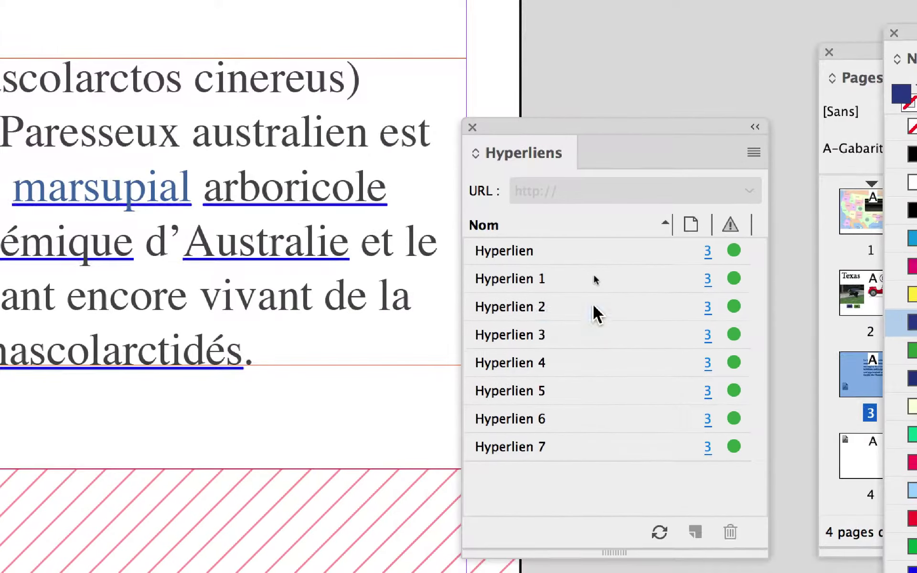
Edit links Hyperlien 2 through Hyperlien 7 as a group again, giving them the Hyperlien character style.
{"action": "left_click", "coordinate": [594, 307]}
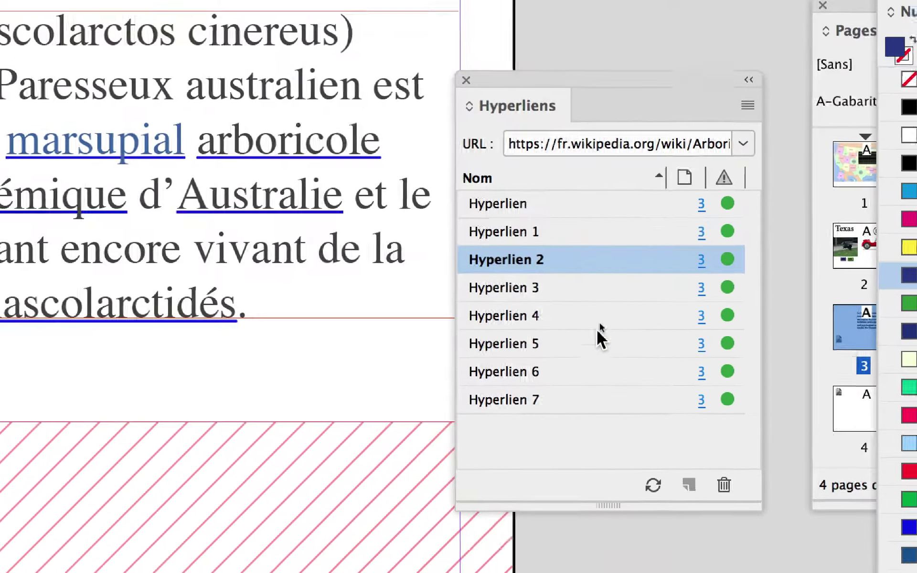
{"action": "left_click", "coordinate": [595, 447], "text": "shift"}
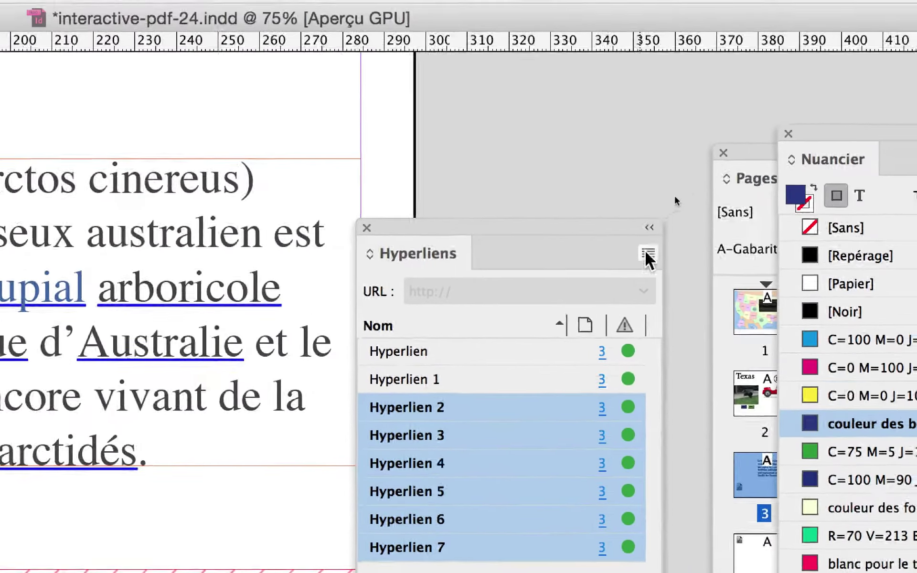
{"action": "left_click", "coordinate": [647, 253]}
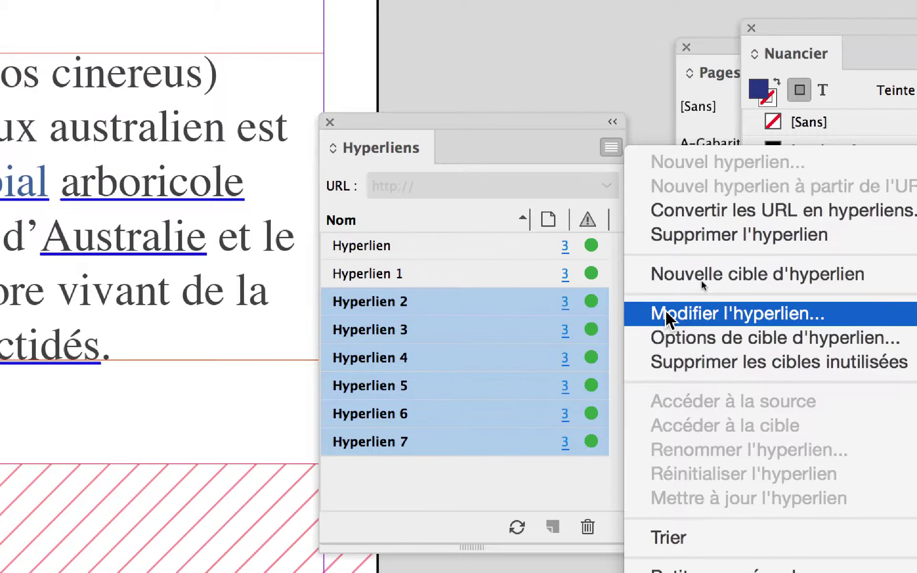
{"action": "left_click", "coordinate": [667, 323]}
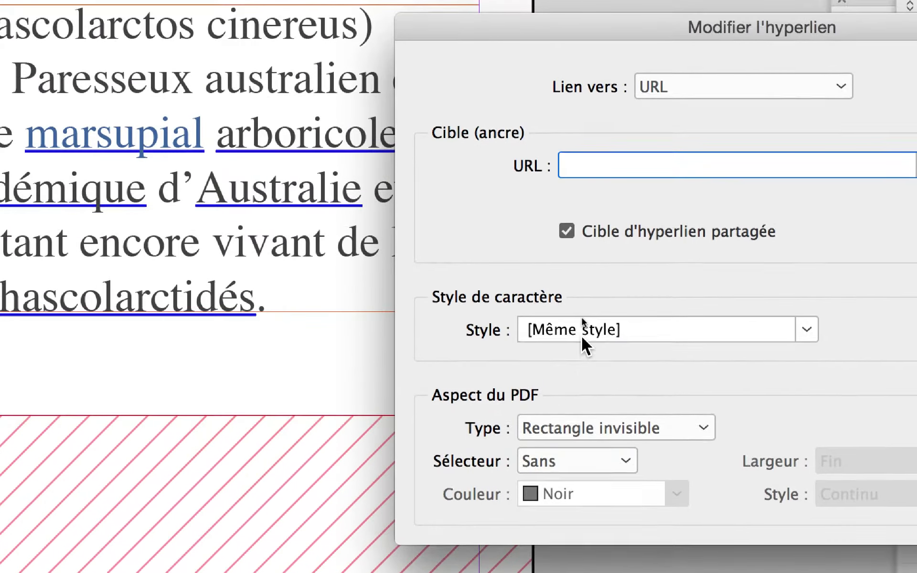
{"action": "left_click", "coordinate": [458, 375]}
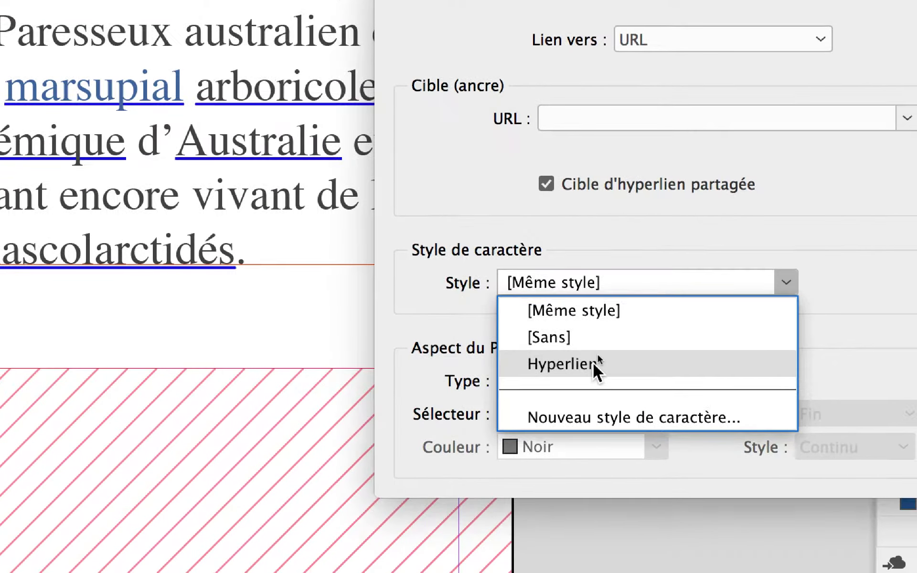
{"action": "left_click", "coordinate": [581, 390]}
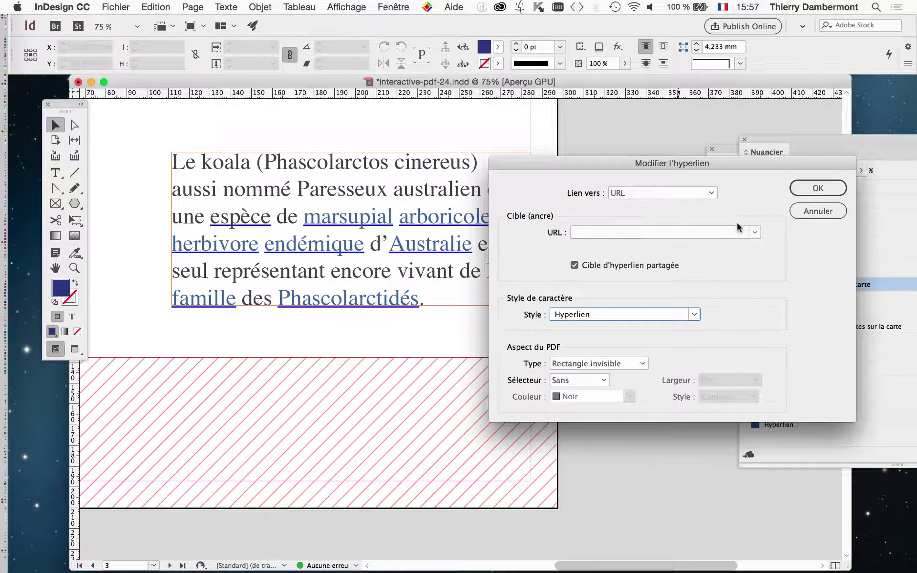
{"action": "left_click", "coordinate": [803, 192]}
Close the hyperlinks list and display the character styles below the koala text, with the page enlarged to 125%.
{"action": "left_click_drag", "start_coordinate": [559, 187], "coordinate": [415, 382]}
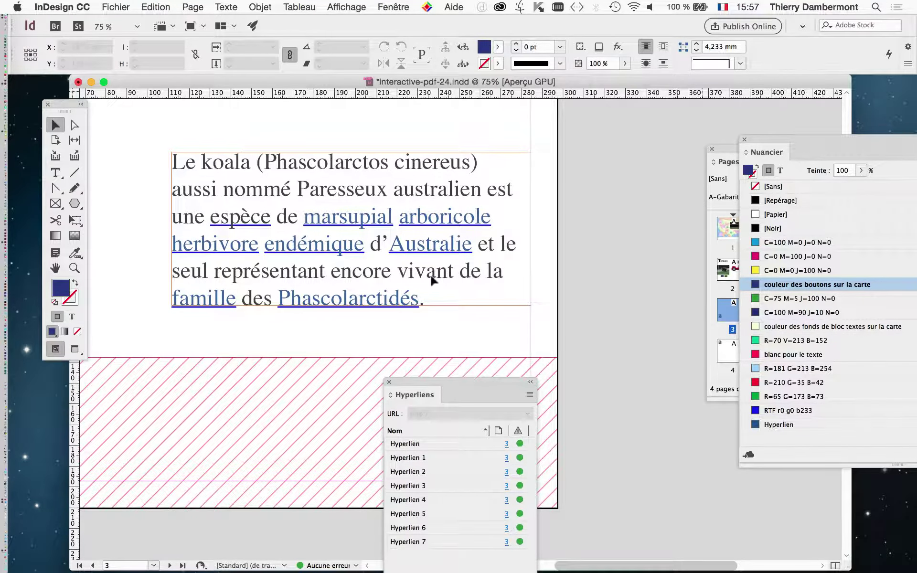
{"action": "left_click", "coordinate": [389, 381]}
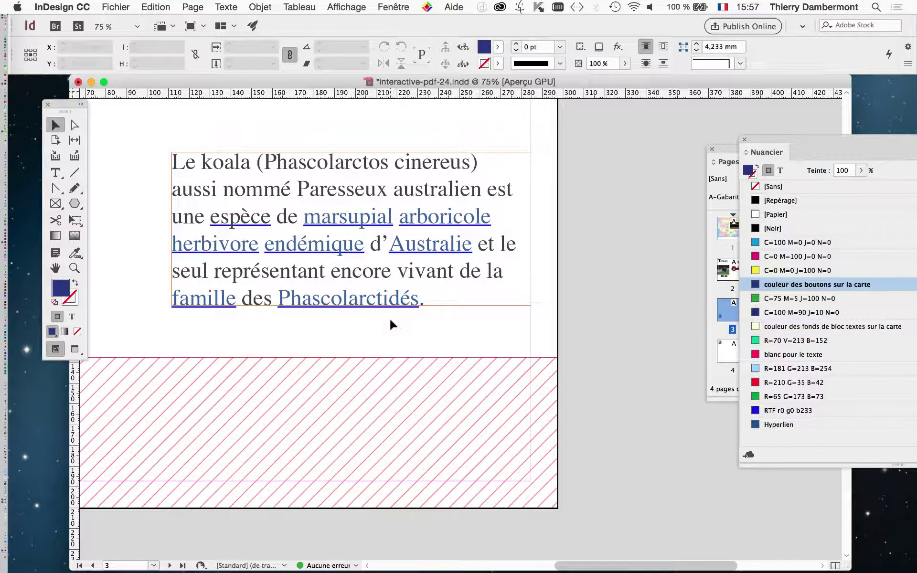
{"action": "key", "text": "super+equal"}
{"action": "key", "text": "super+equal"}
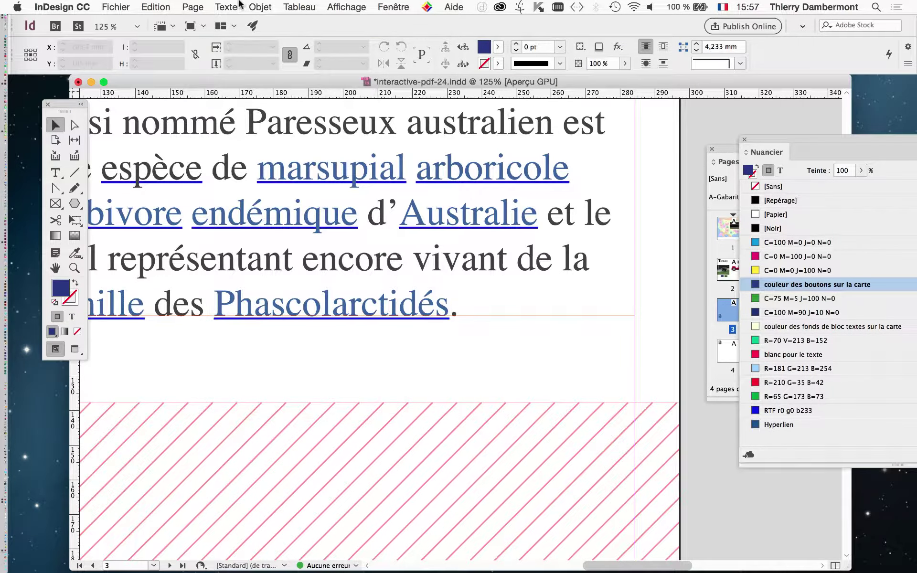
{"action": "left_click", "coordinate": [229, 7]}
{"action": "left_click", "coordinate": [267, 134]}
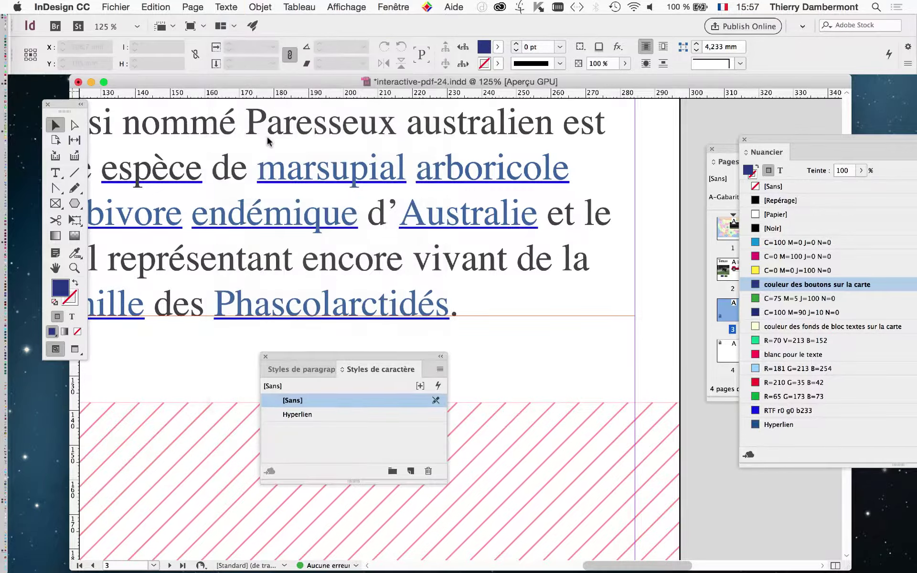
{"action": "left_click_drag", "start_coordinate": [310, 362], "coordinate": [503, 343]}
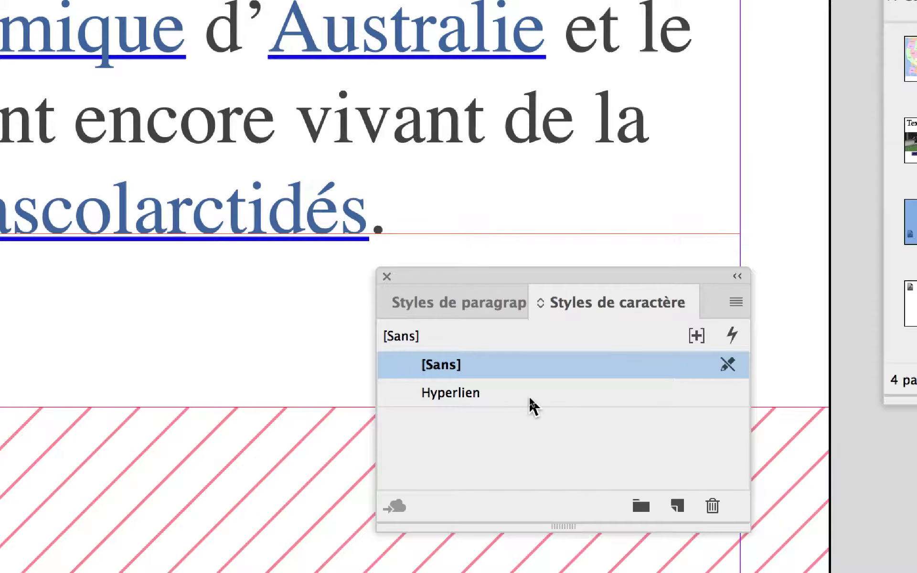
Change the Hyperlien character style's text colour to C=100 M=0 J=0 N=0 with the preview on, and close the character styles.
{"action": "double_click", "coordinate": [530, 398]}
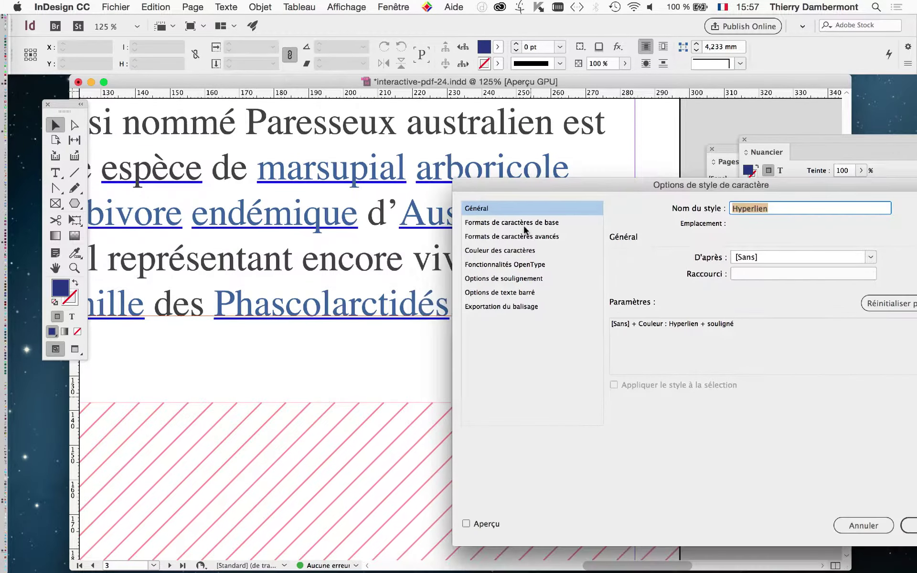
{"action": "left_click", "coordinate": [522, 252]}
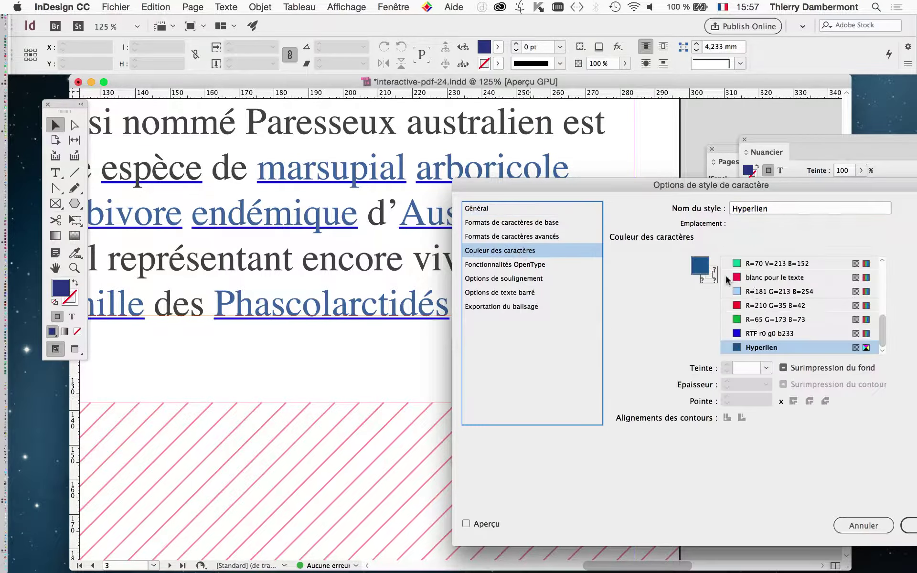
{"action": "left_click", "coordinate": [789, 334]}
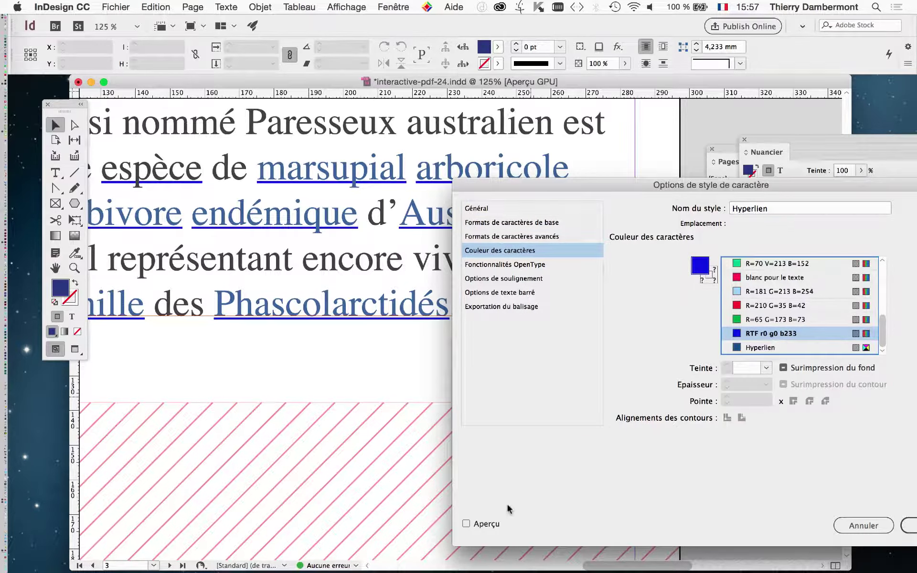
{"action": "left_click", "coordinate": [492, 524]}
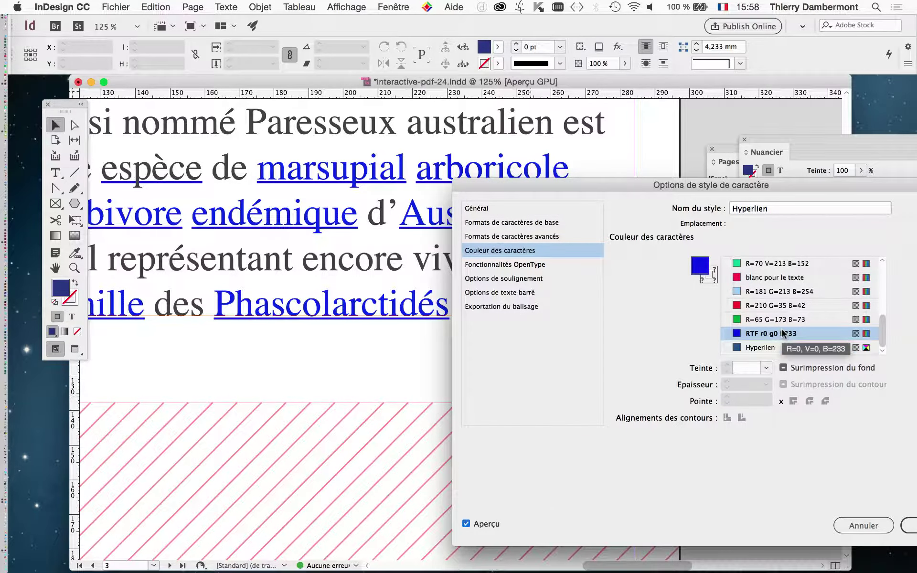
{"action": "scroll", "coordinate": [783, 334], "scroll_direction": "up", "scroll_amount": 1}
{"action": "scroll", "coordinate": [780, 334], "scroll_direction": "up", "scroll_amount": 5}
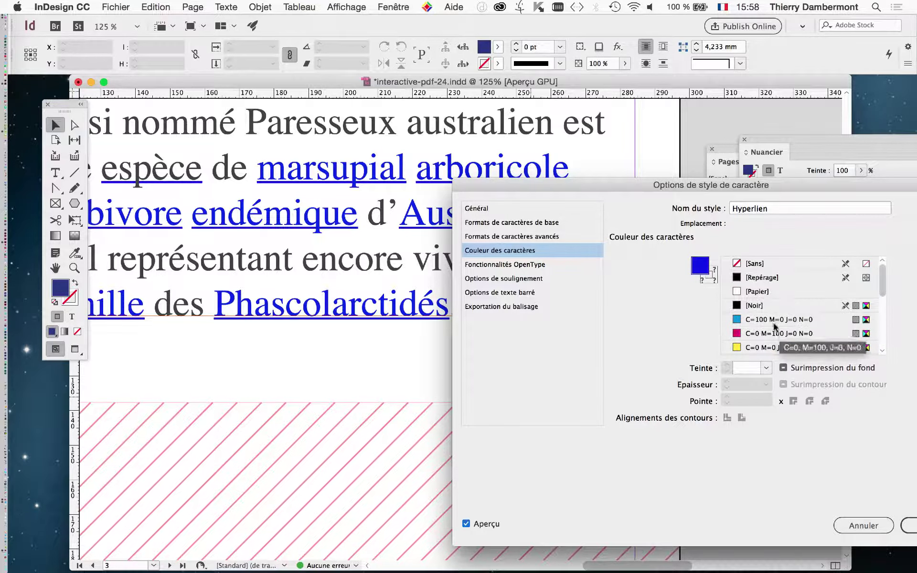
{"action": "left_click", "coordinate": [764, 319]}
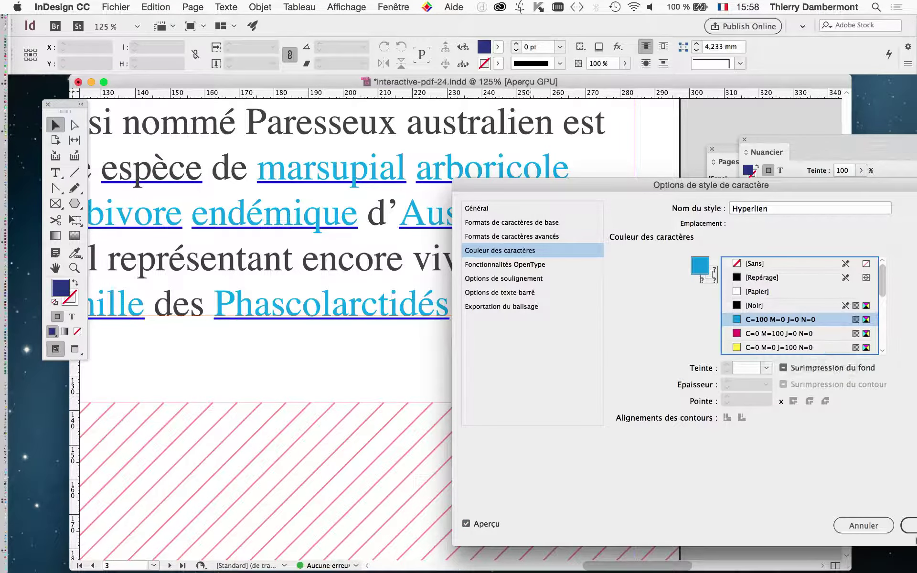
{"action": "left_click", "coordinate": [908, 525]}
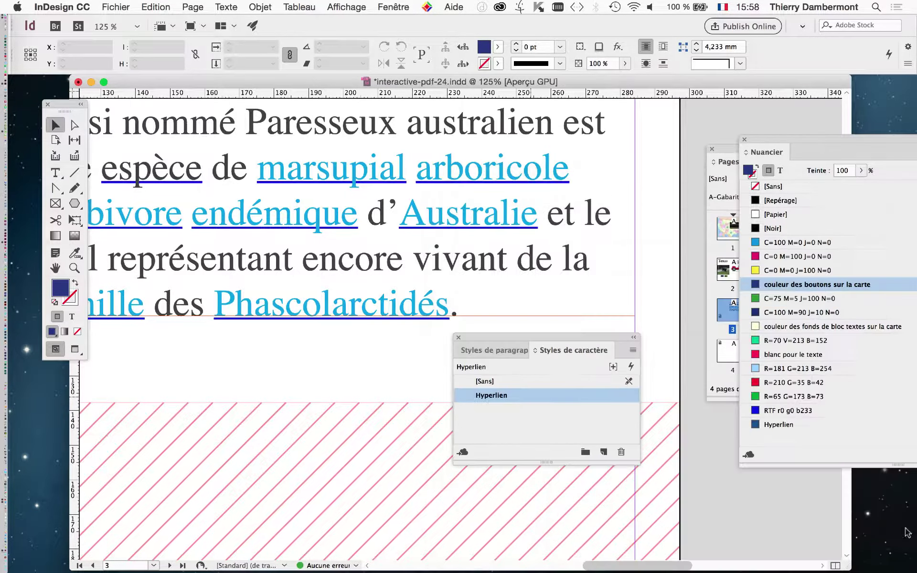
{"action": "left_click", "coordinate": [458, 337]}
Select the first letters of "espèce" in the koala text and display the hyperlinks list.
{"action": "key", "text": "super+minus"}
{"action": "key", "text": "super+minus"}
{"action": "key", "text": "super+minus"}
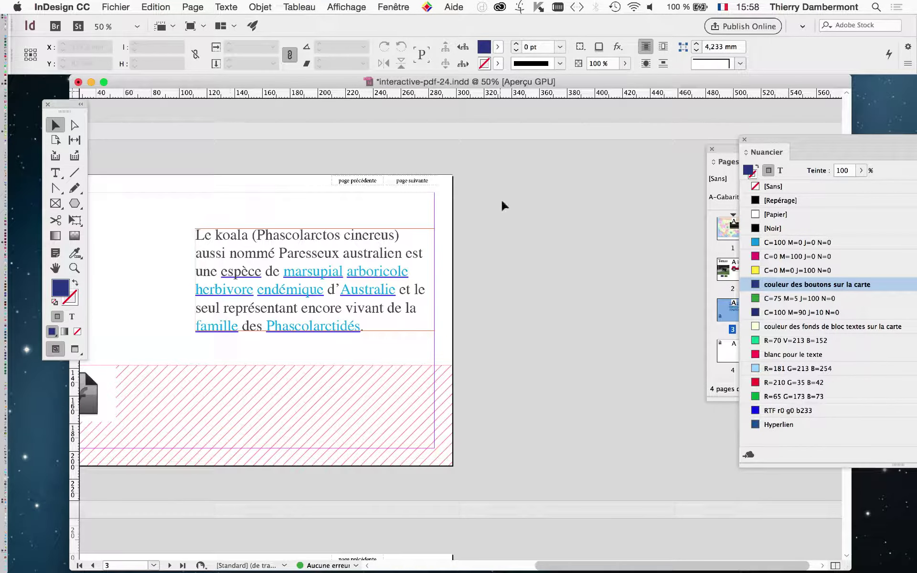
{"action": "left_click_drag", "start_coordinate": [330, 267], "coordinate": [515, 238]}
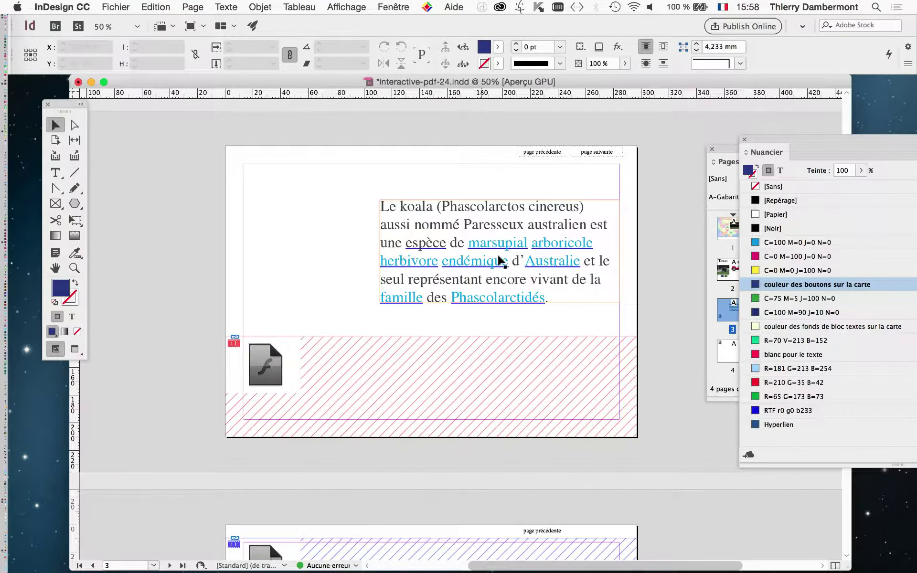
{"action": "key", "text": "super+equal"}
{"action": "key", "text": "super+equal"}
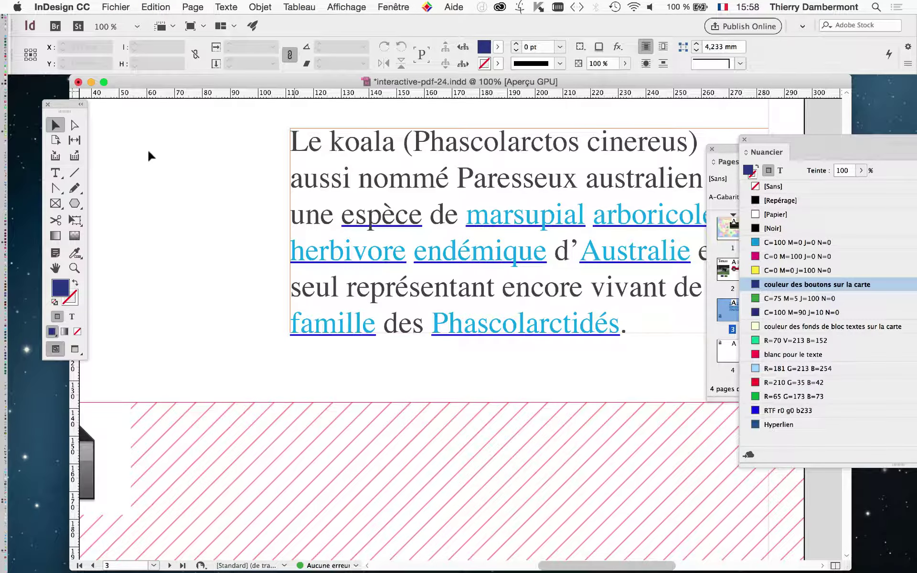
{"action": "left_click", "coordinate": [55, 172]}
{"action": "left_click_drag", "start_coordinate": [342, 217], "coordinate": [368, 217]}
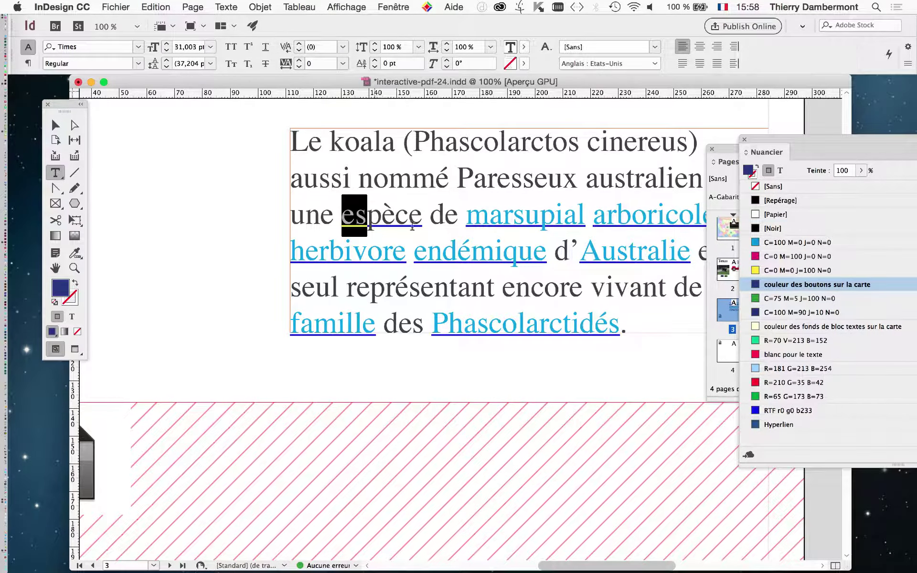
{"action": "left_click", "coordinate": [393, 6]}
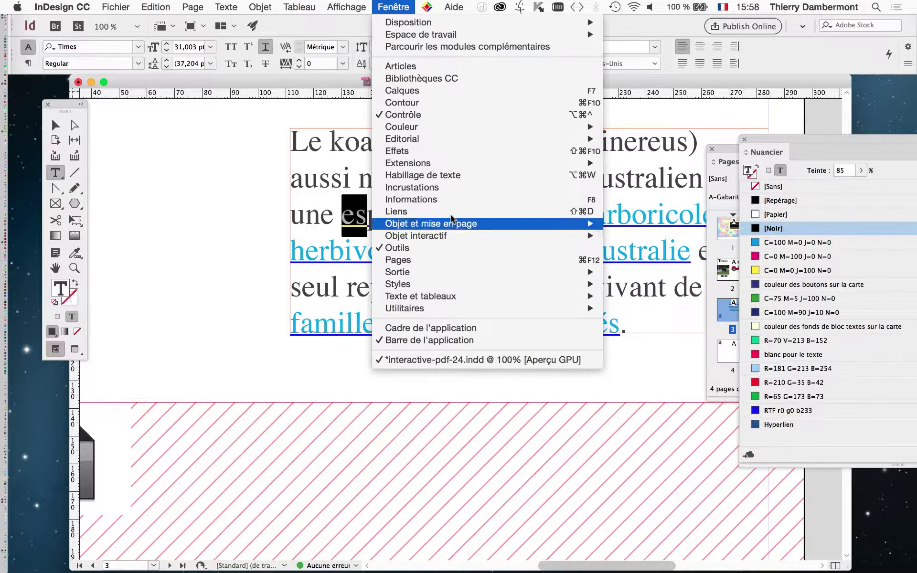
{"action": "mouse_move", "coordinate": [461, 236]}
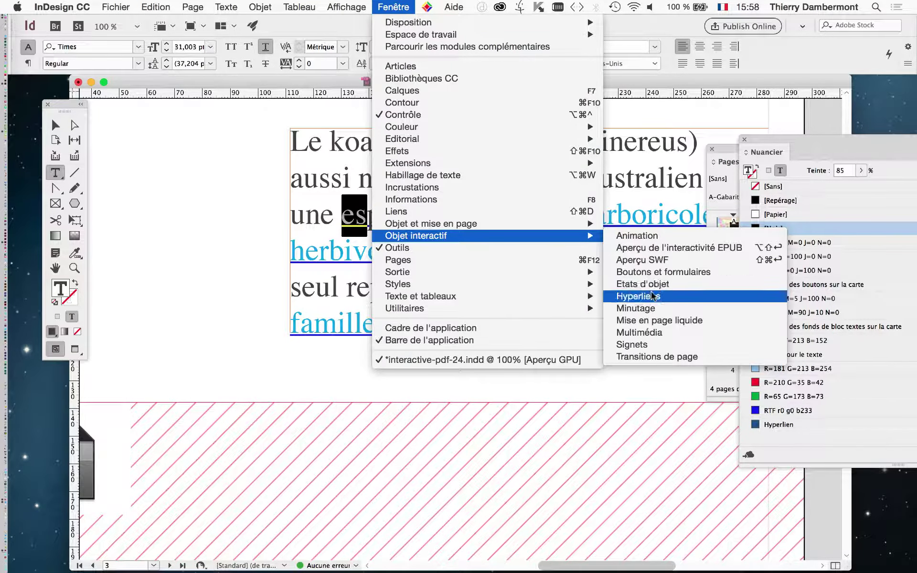
{"action": "left_click", "coordinate": [638, 296]}
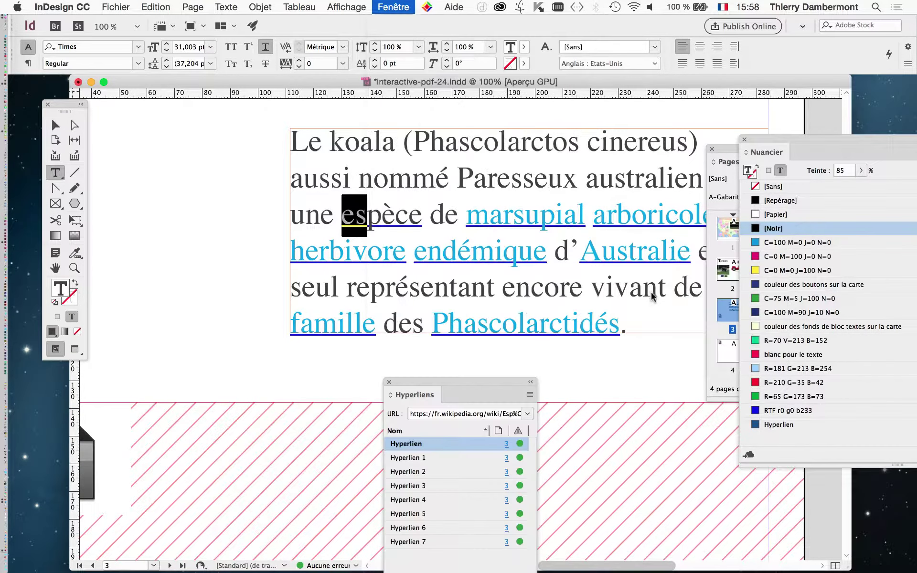
Assign the Hyperlien character style to the "espèce" link, keeping its URL and invisible rectangle.
{"action": "left_click", "coordinate": [529, 395]}
{"action": "left_click", "coordinate": [571, 412]}
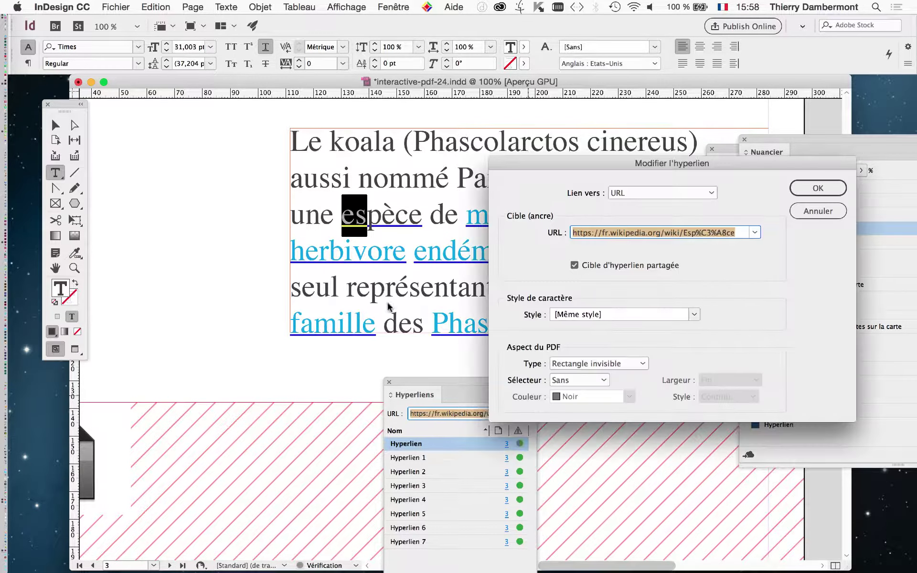
{"action": "left_click", "coordinate": [572, 315]}
{"action": "left_click", "coordinate": [576, 354]}
{"action": "left_click", "coordinate": [833, 188]}
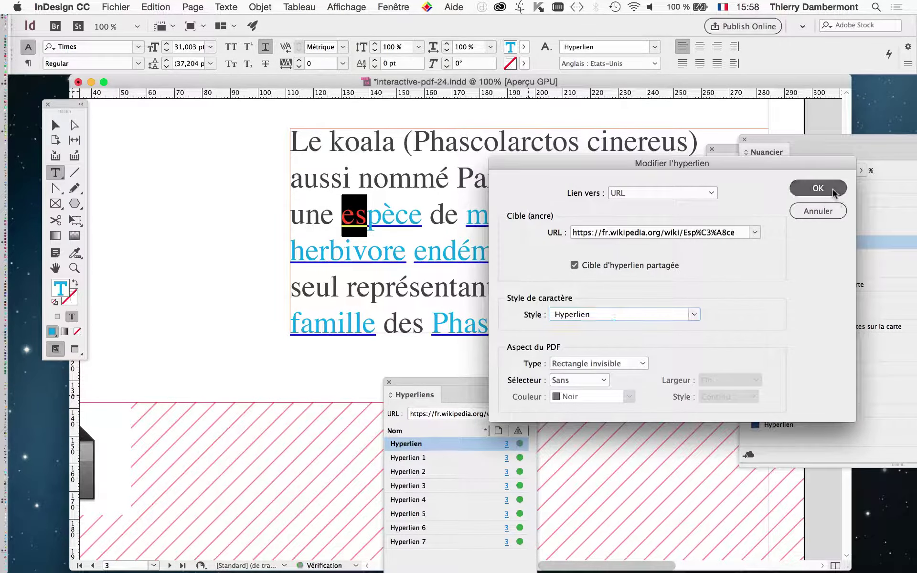
{"action": "left_click", "coordinate": [361, 262]}
{"action": "key", "text": "super+0"}
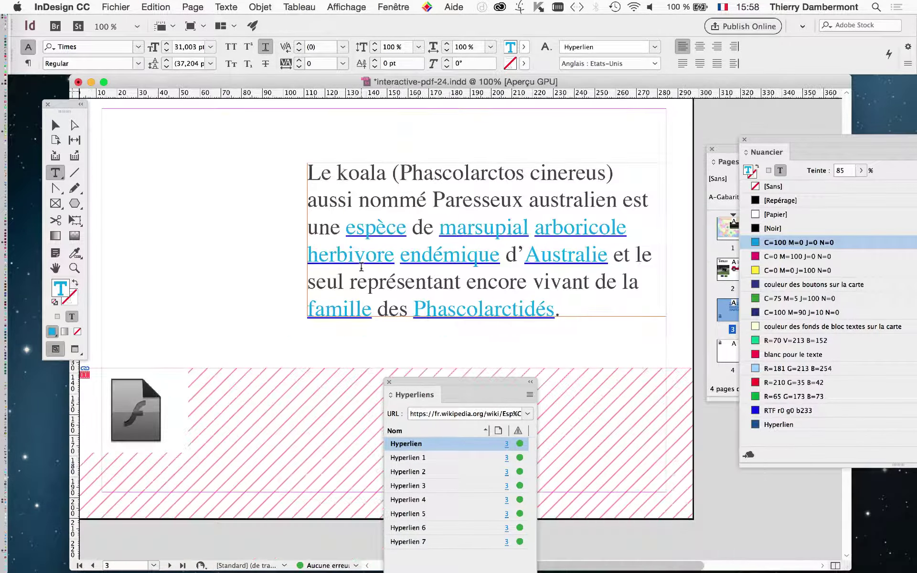
Save the document and leave text editing.
{"action": "left_click", "coordinate": [116, 6]}
{"action": "left_click", "coordinate": [126, 89]}
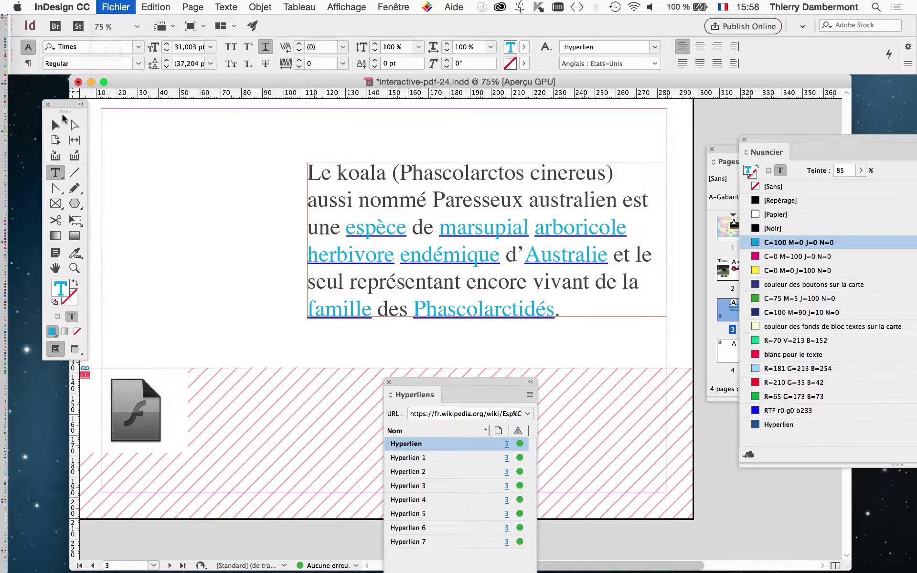
{"action": "left_click", "coordinate": [55, 125]}
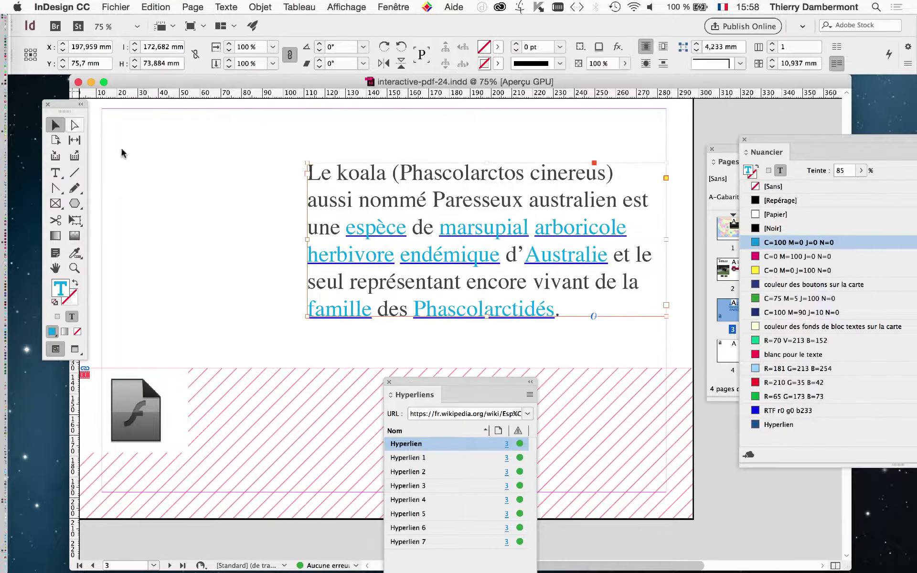
{"action": "left_click", "coordinate": [56, 172]}
{"action": "left_click_drag", "start_coordinate": [182, 108], "coordinate": [597, 137]}
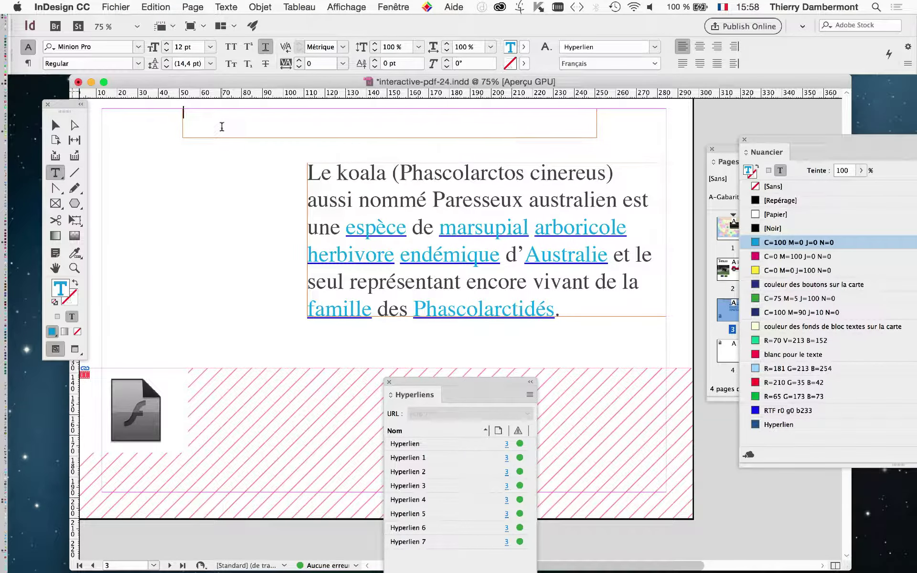
{"action": "type", "text": "www."}
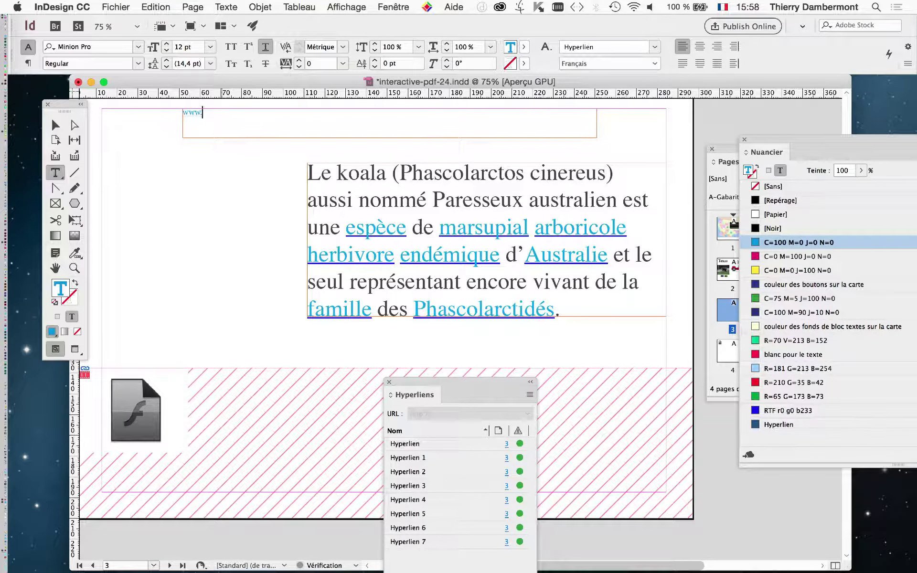
{"action": "type", "text": "open-infographie.com"}
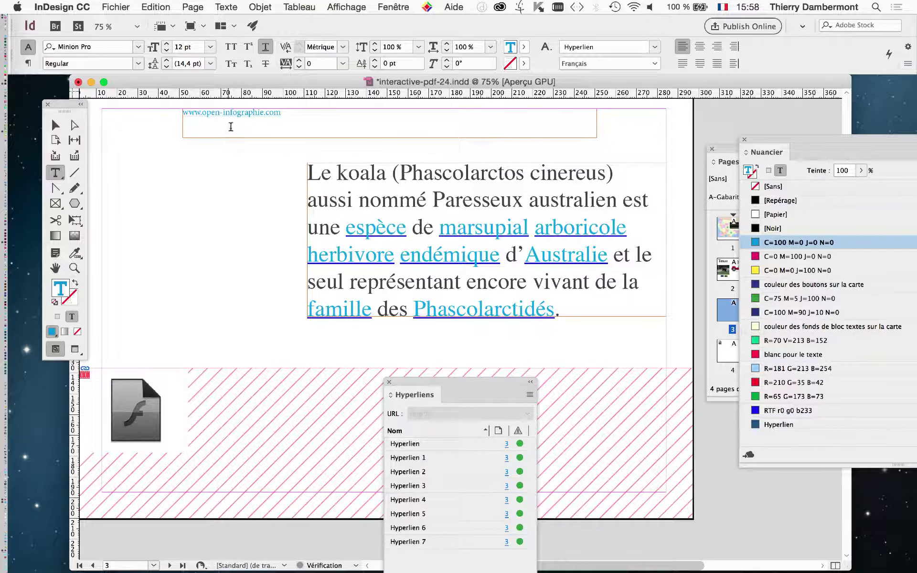
Set the web address text to 20 pt and centre it vertically within its frame.
{"action": "triple_click", "coordinate": [211, 113]}
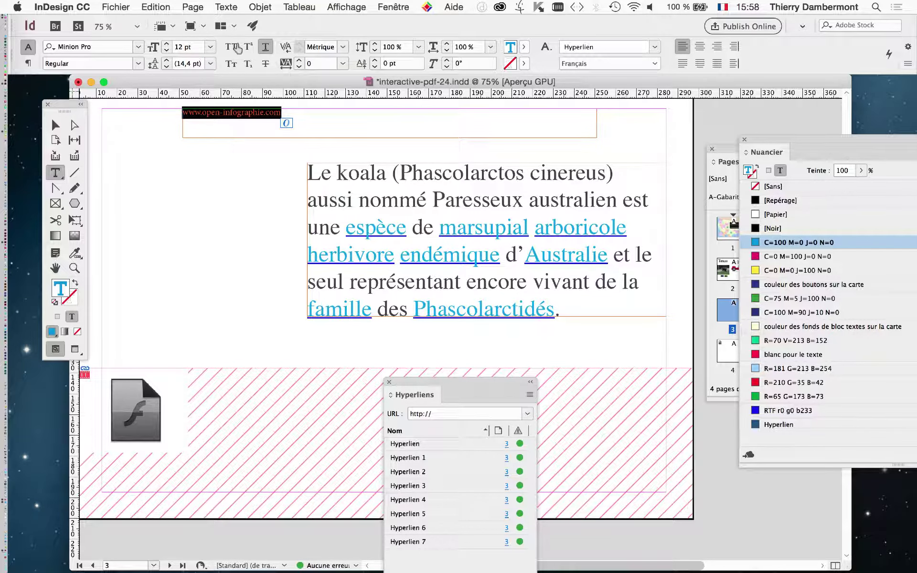
{"action": "left_click", "coordinate": [167, 44]}
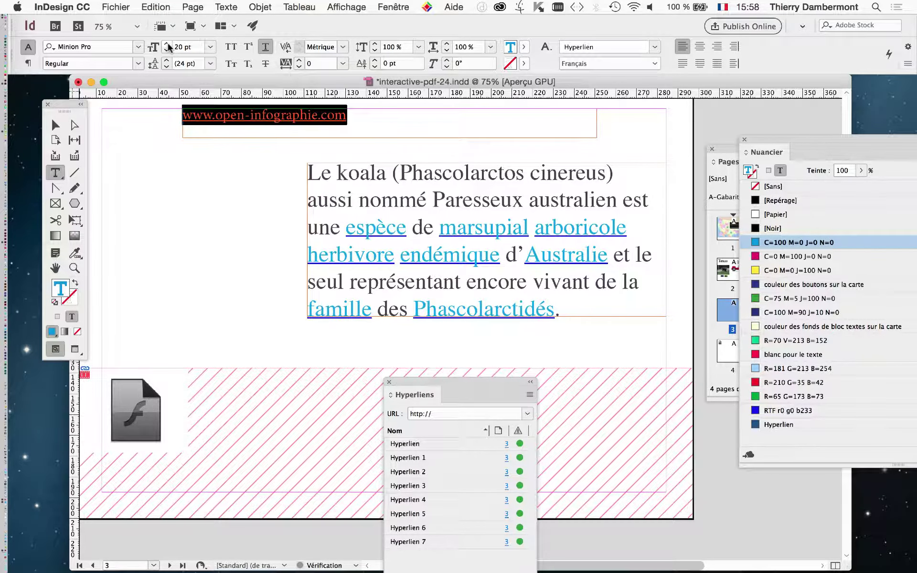
{"action": "key", "text": "super+b"}
{"action": "left_click", "coordinate": [296, 328]}
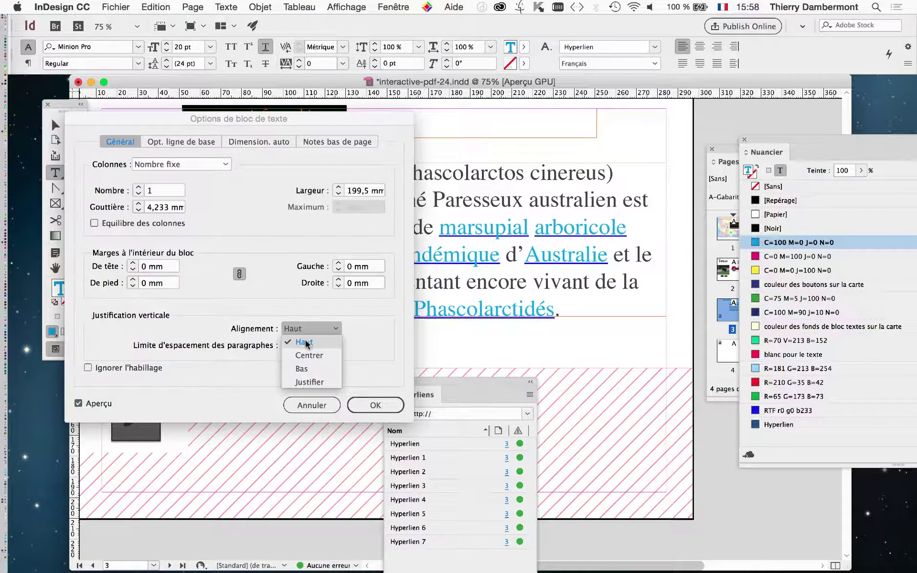
{"action": "left_click", "coordinate": [308, 350]}
{"action": "left_click", "coordinate": [376, 405]}
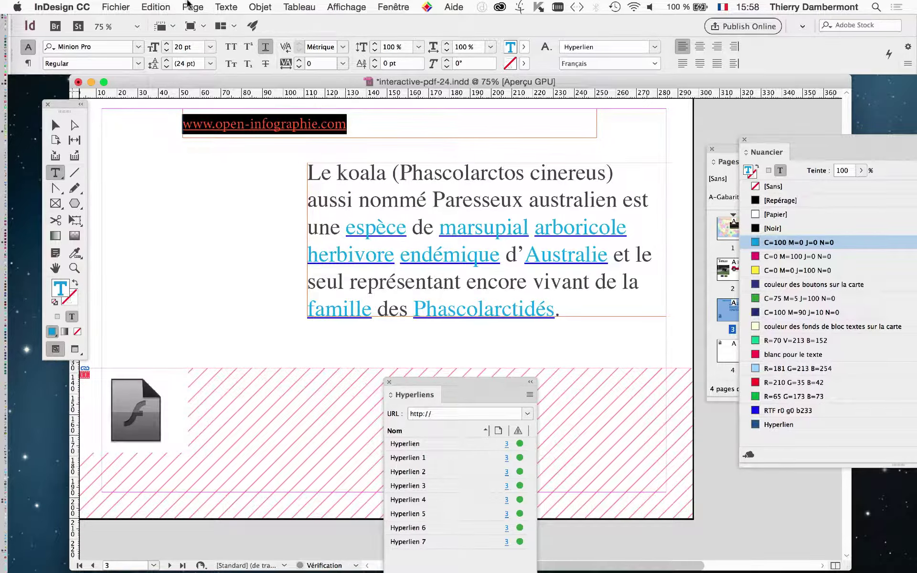
Centre the web address paragraph horizontally in its frame.
{"action": "left_click", "coordinate": [226, 6]}
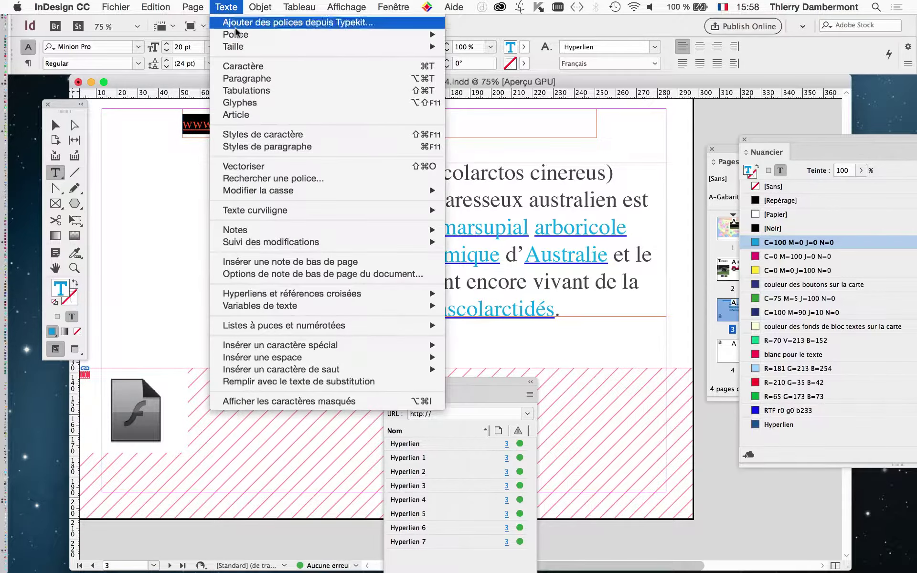
{"action": "left_click", "coordinate": [254, 79]}
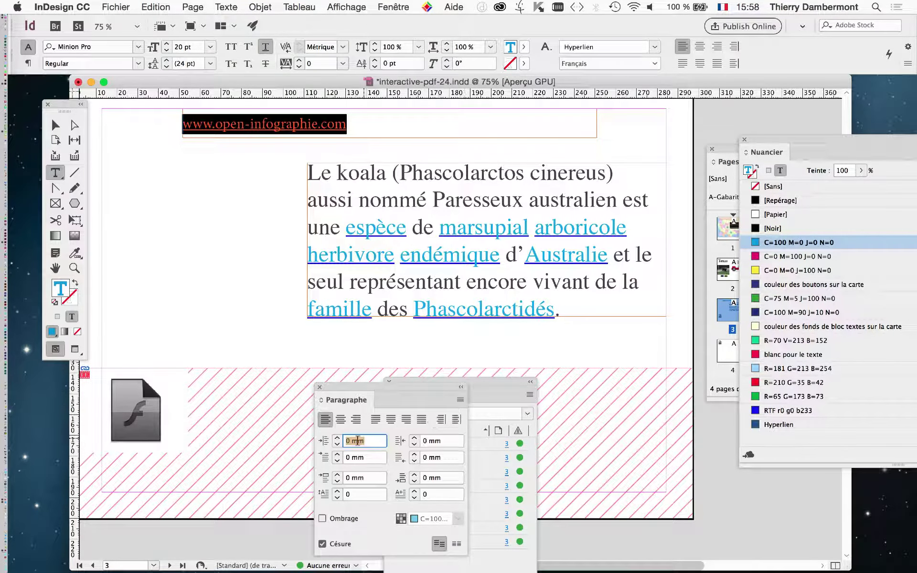
{"action": "left_click", "coordinate": [341, 420]}
{"action": "key", "text": "Escape"}
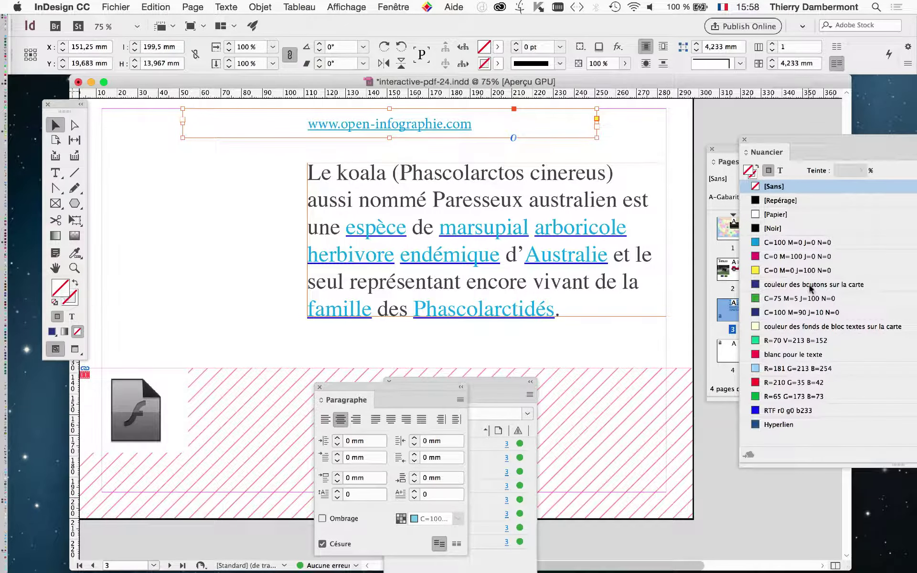
Fill the web address frame with C=0 M=0 J=100 N=0 at 30% tint and move it to about X 131.9, Y 26 mm.
{"action": "left_click", "coordinate": [796, 270]}
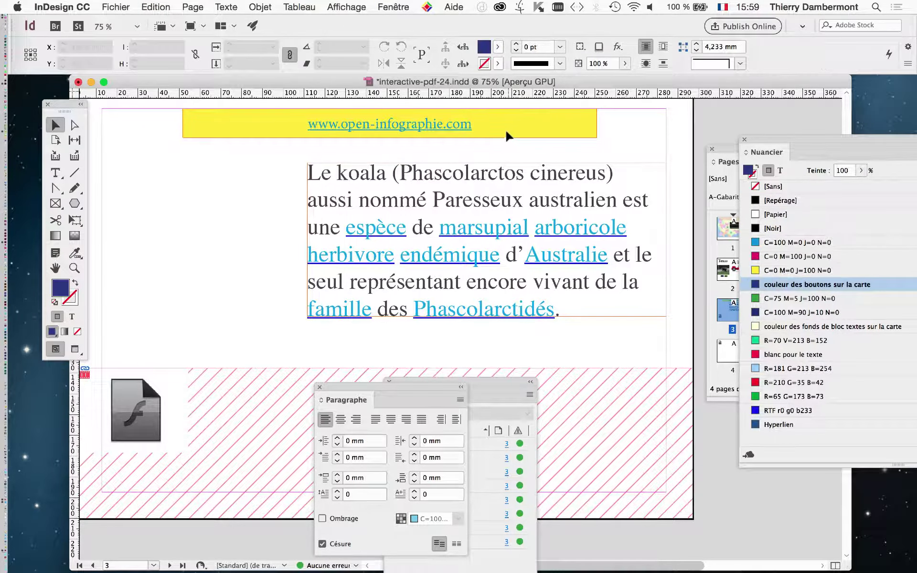
{"action": "left_click_drag", "start_coordinate": [468, 142], "coordinate": [468, 142]}
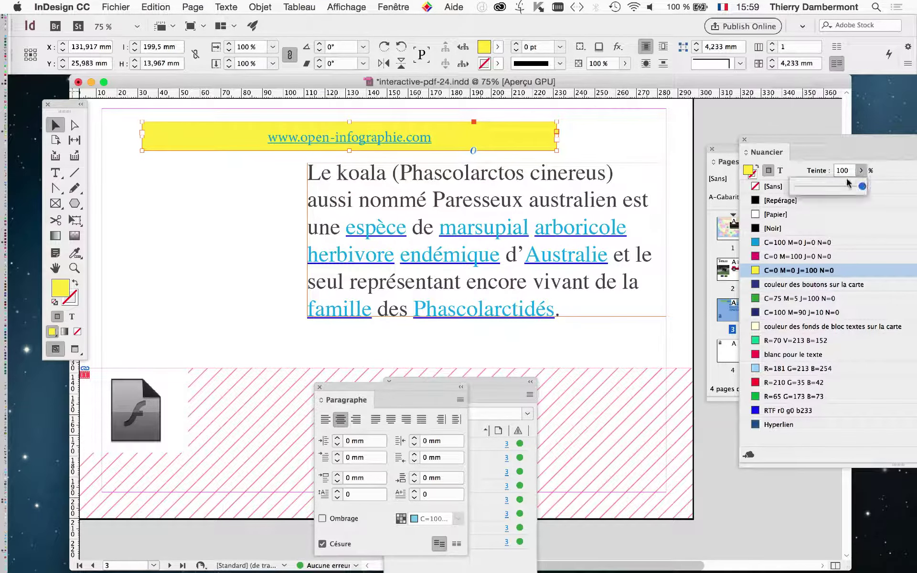
{"action": "left_click_drag", "start_coordinate": [848, 185], "coordinate": [815, 186]}
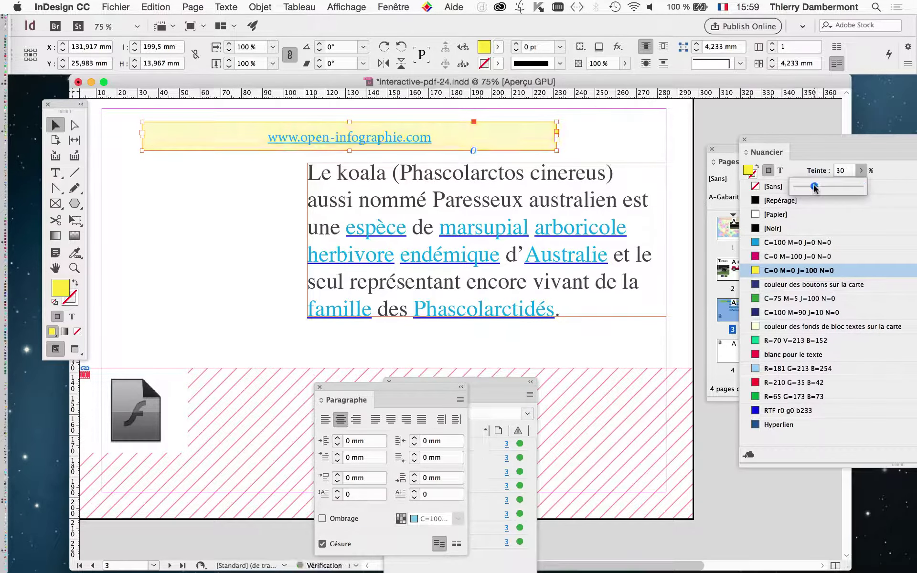
Enlarge the web address text in the yellow frame to 30 pt.
{"action": "left_click", "coordinate": [55, 170]}
{"action": "left_click_drag", "start_coordinate": [268, 137], "coordinate": [430, 137]}
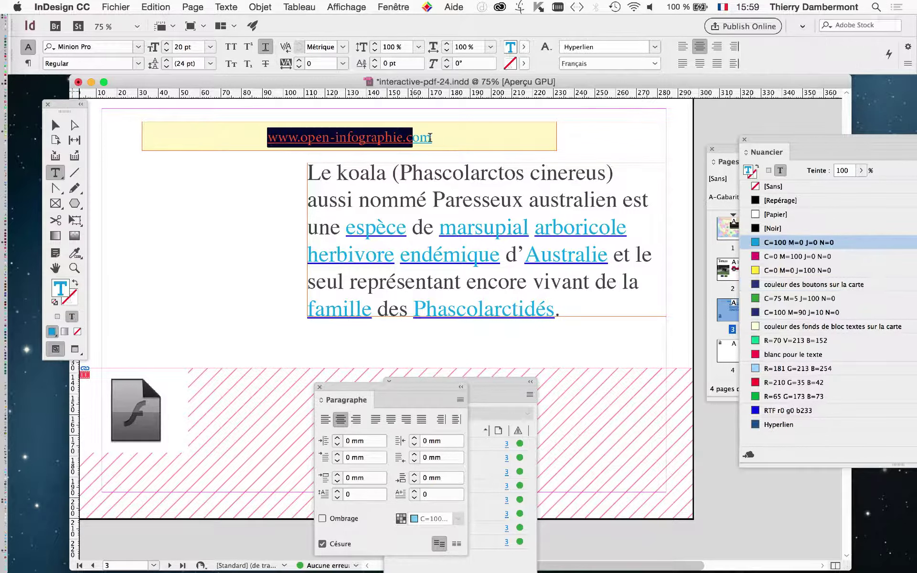
{"action": "triple_click", "coordinate": [184, 47]}
{"action": "type", "text": "30"}
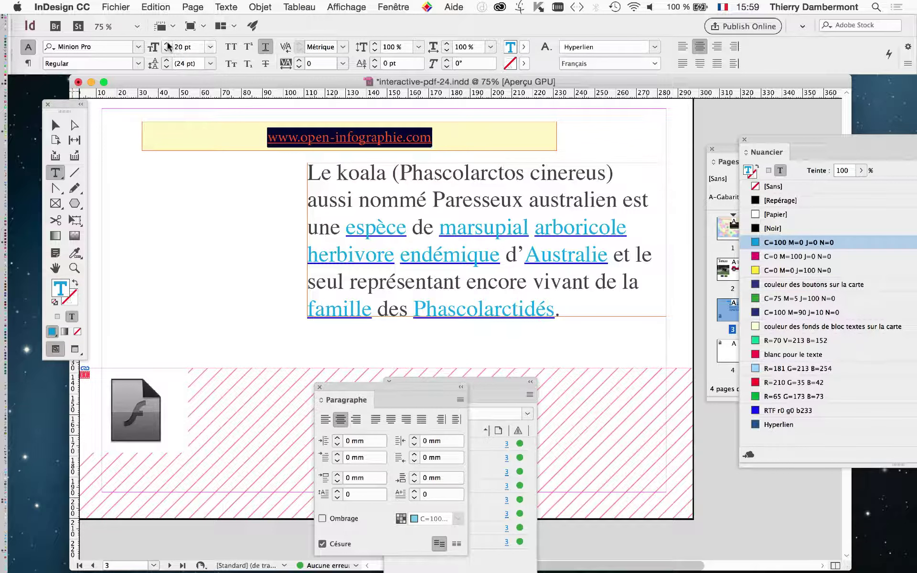
{"action": "key", "text": "Return"}
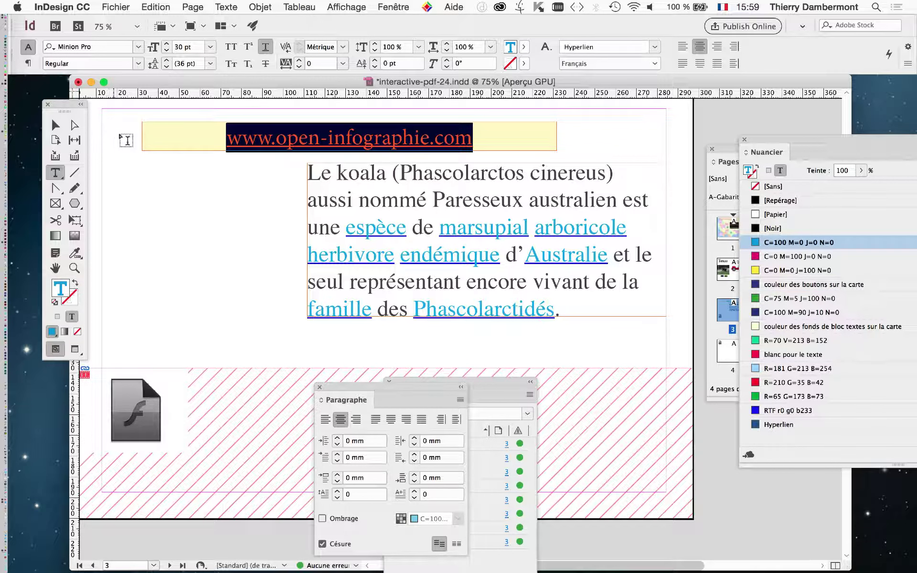
Close the paragraph settings and set out the hyperlink list and the character styles within reach of the web address.
{"action": "left_click", "coordinate": [55, 125]}
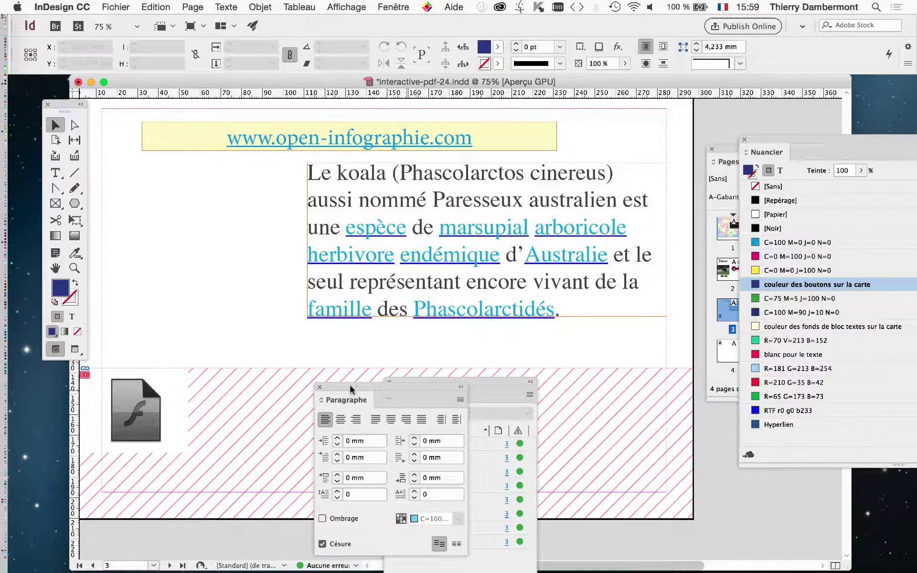
{"action": "left_click", "coordinate": [318, 387]}
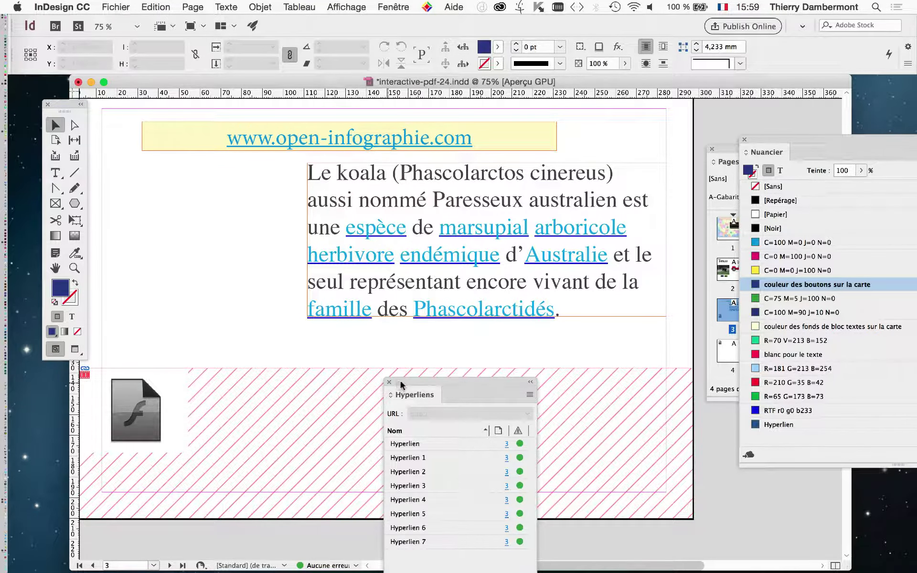
{"action": "left_click_drag", "start_coordinate": [401, 383], "coordinate": [194, 217]}
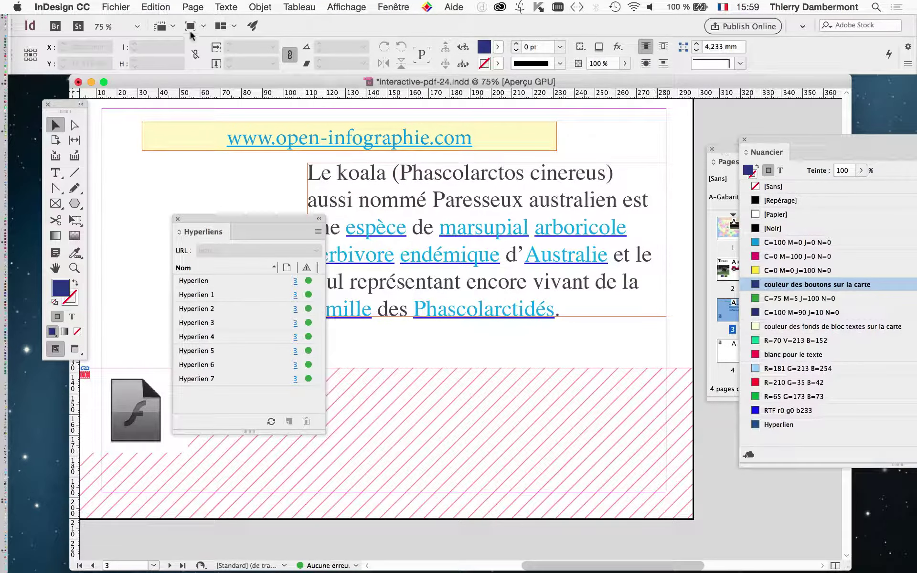
{"action": "left_click", "coordinate": [226, 6]}
{"action": "left_click", "coordinate": [299, 138]}
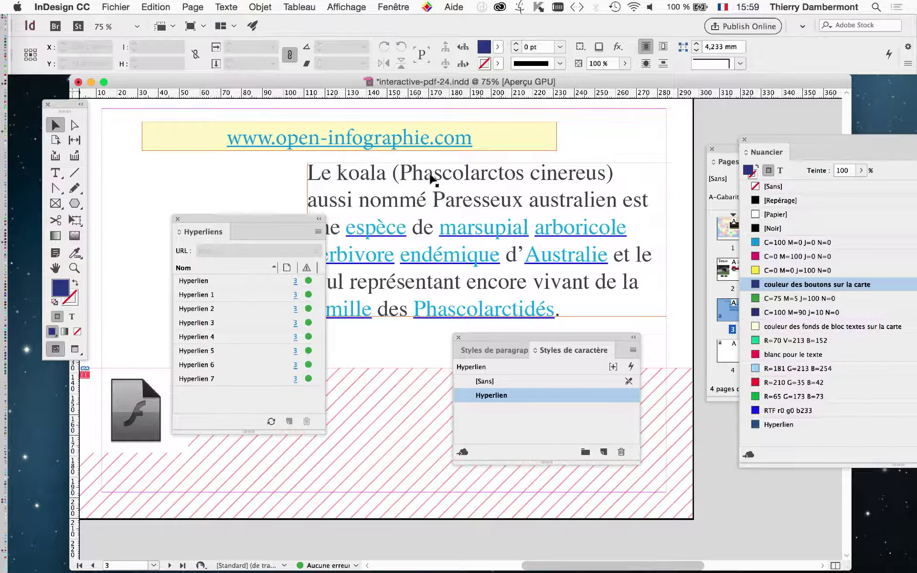
{"action": "left_click_drag", "start_coordinate": [506, 336], "coordinate": [439, 170]}
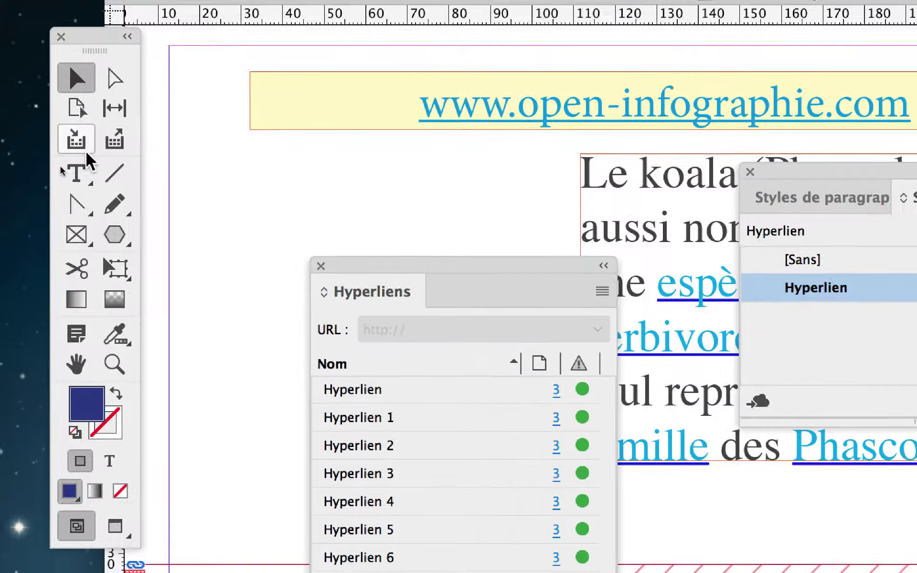
{"action": "left_click", "coordinate": [60, 168]}
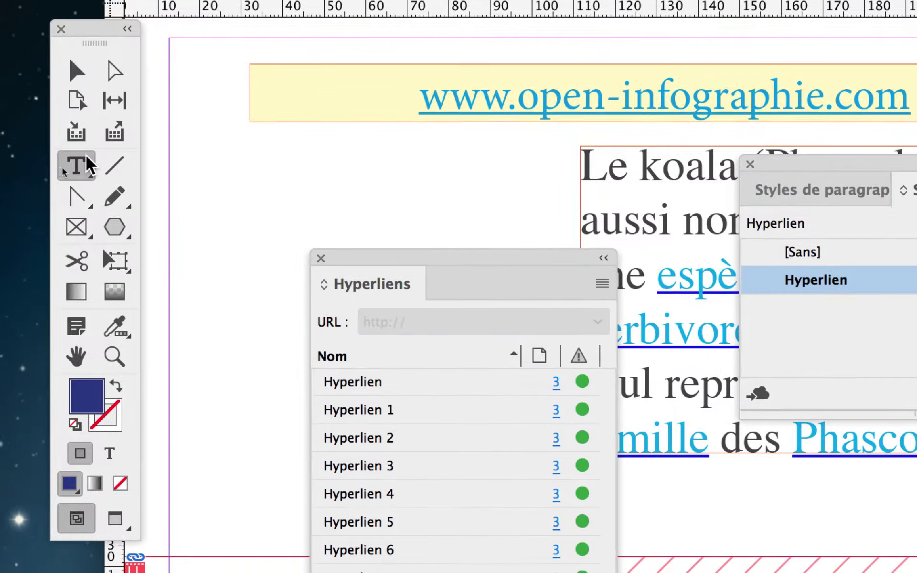
{"action": "left_click_drag", "start_coordinate": [481, 98], "coordinate": [706, 107]}
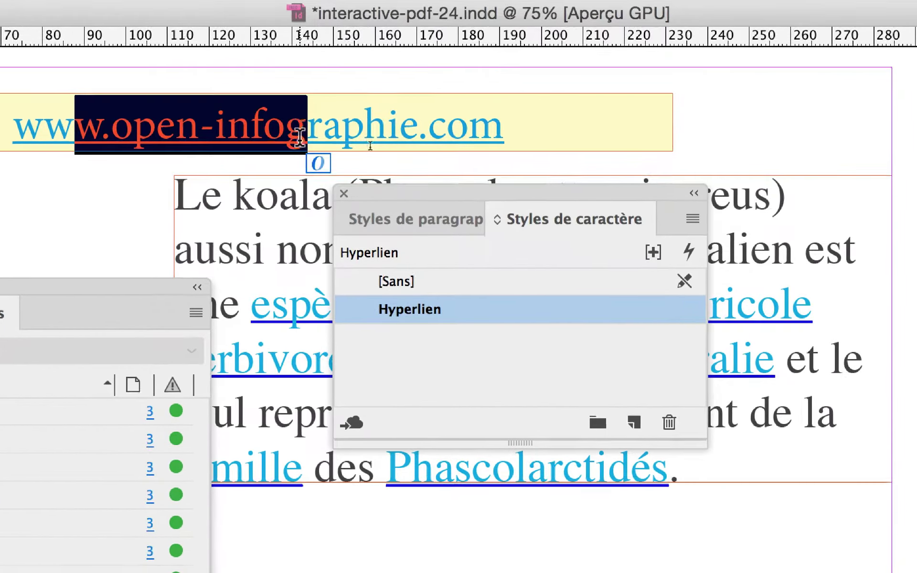
{"action": "left_click", "coordinate": [396, 309]}
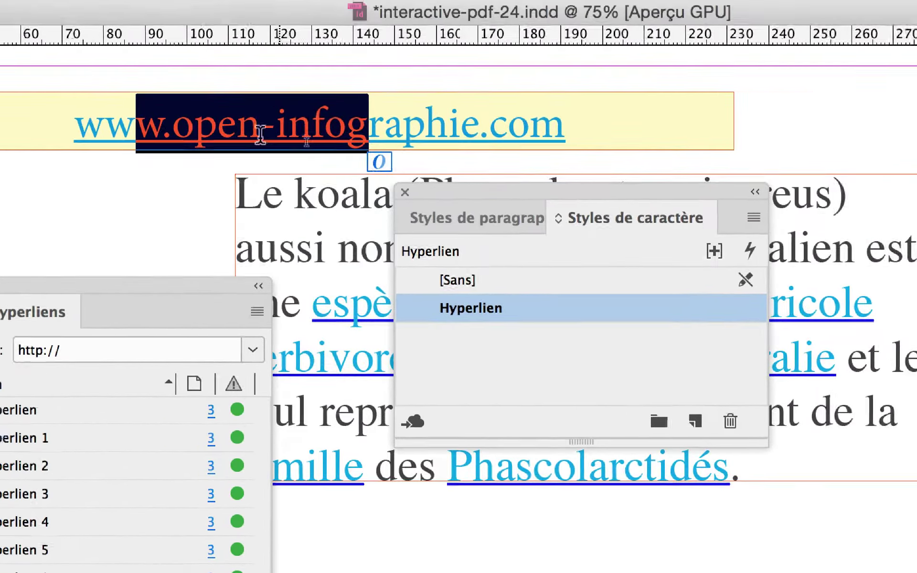
{"action": "left_click_drag", "start_coordinate": [63, 134], "coordinate": [105, 134]}
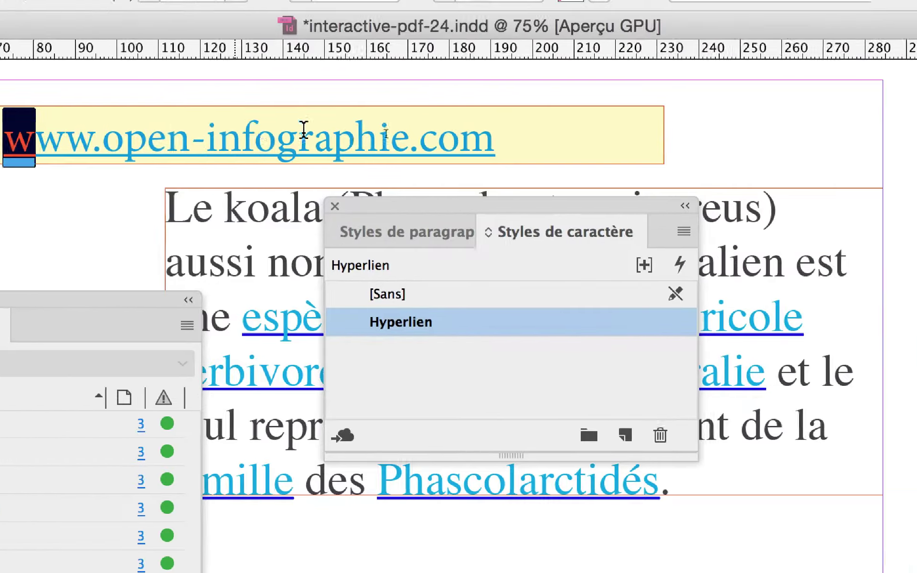
{"action": "left_click_drag", "start_coordinate": [304, 129], "coordinate": [494, 138]}
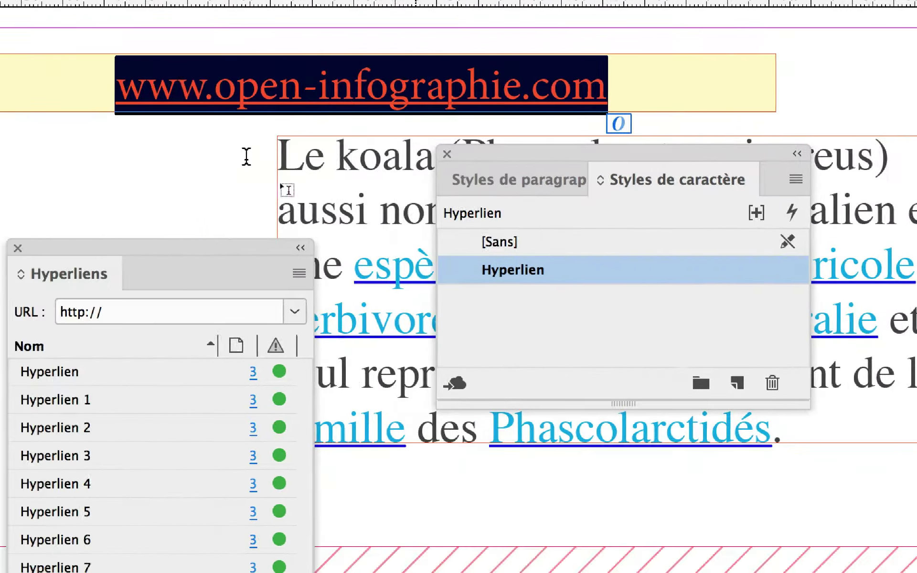
{"action": "left_click_drag", "start_coordinate": [133, 250], "coordinate": [152, 164]}
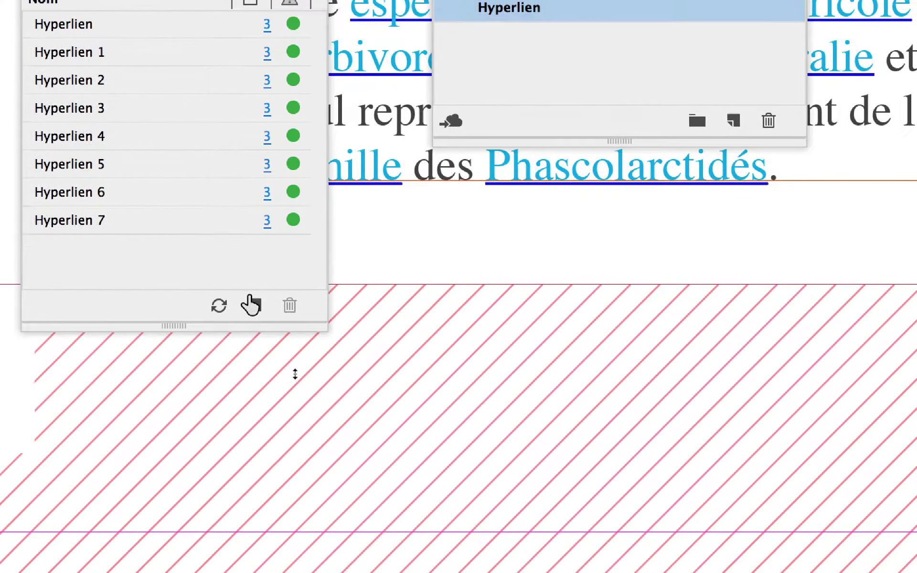
{"action": "left_click_drag", "start_coordinate": [251, 306], "coordinate": [254, 305]}
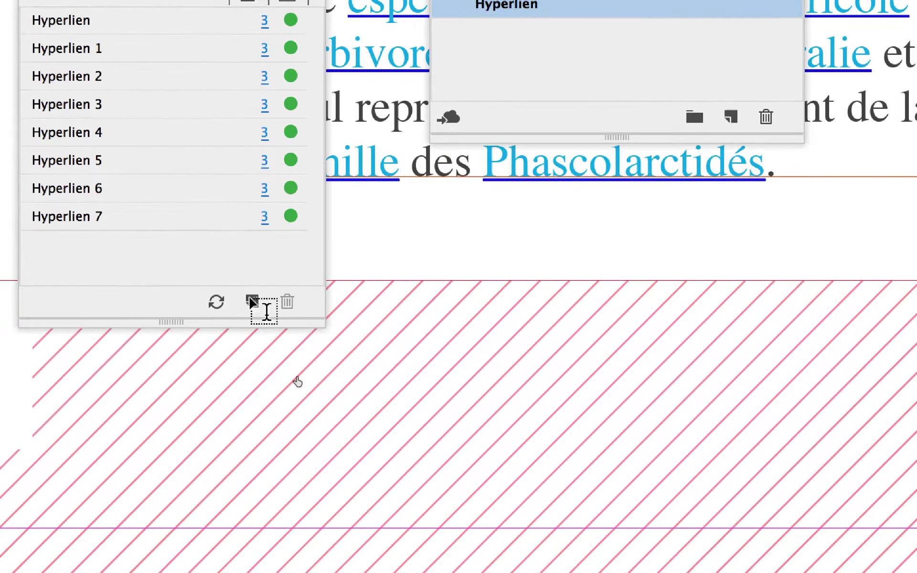
{"action": "left_click", "coordinate": [252, 306]}
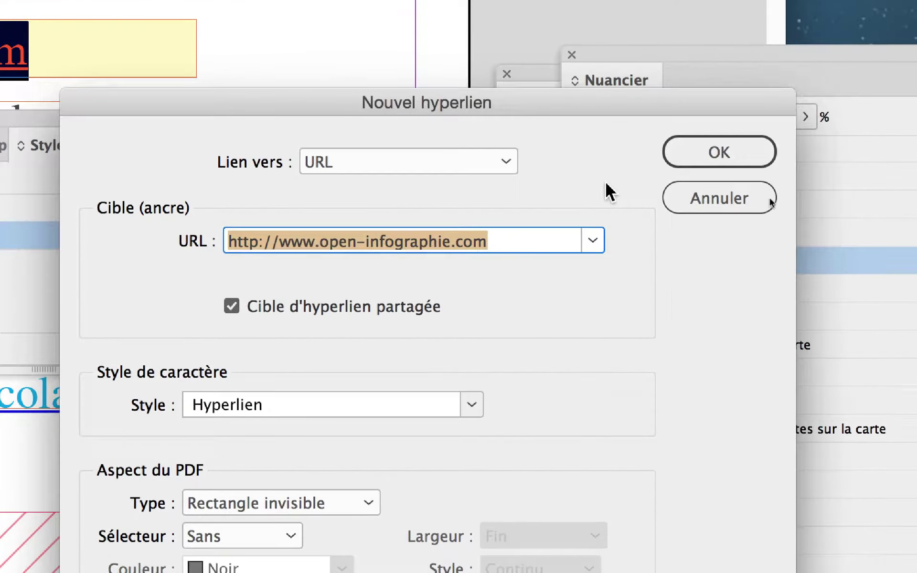
{"action": "left_click", "coordinate": [668, 160]}
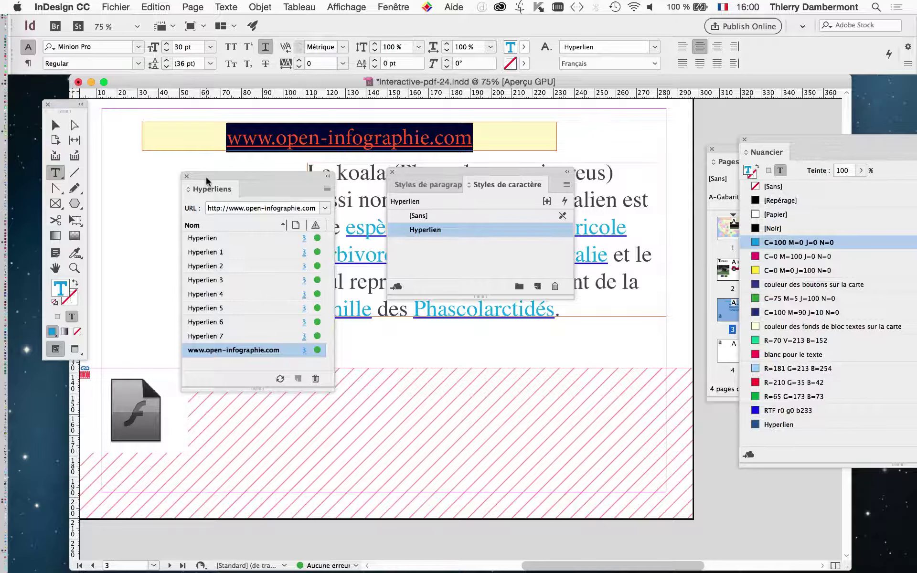
Enlarge the hyperlink list and move it and the character styles clear of the yellow web address frame.
{"action": "left_click_drag", "start_coordinate": [206, 181], "coordinate": [556, 190]}
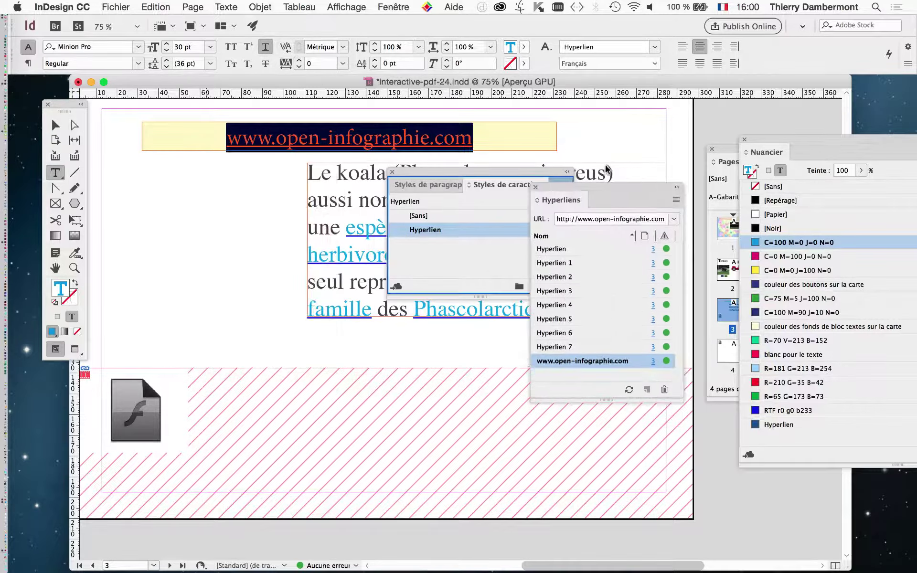
{"action": "left_click_drag", "start_coordinate": [606, 168], "coordinate": [648, 104]}
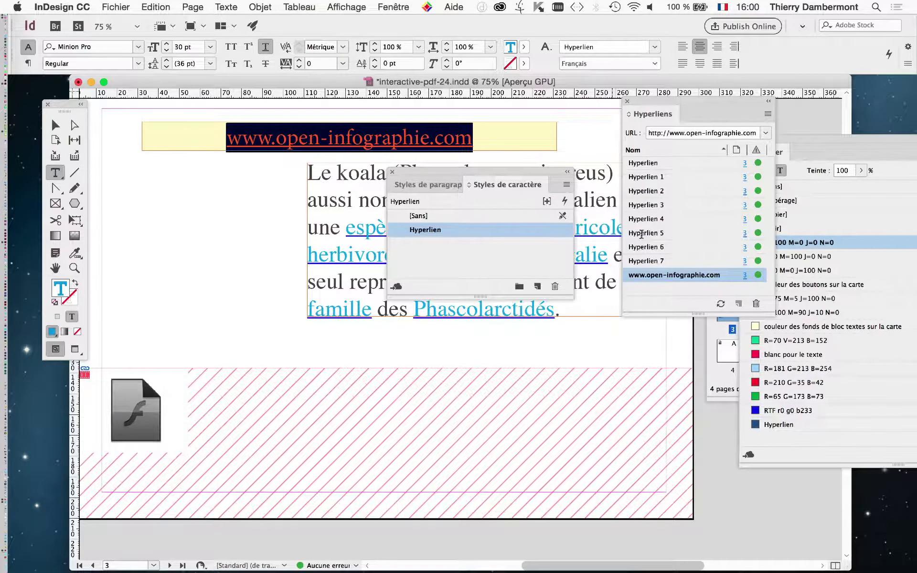
{"action": "left_click_drag", "start_coordinate": [712, 108], "coordinate": [233, 186]}
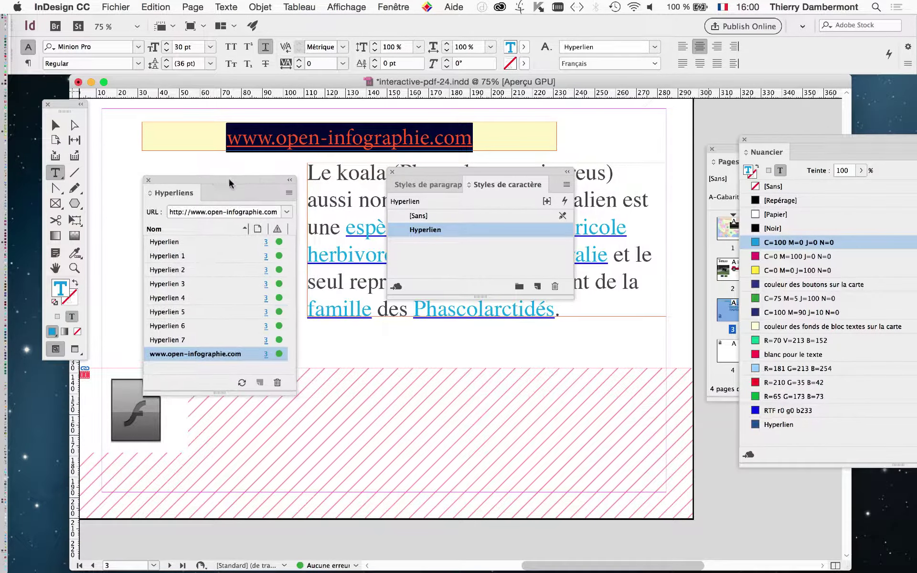
{"action": "left_click_drag", "start_coordinate": [295, 393], "coordinate": [303, 444]}
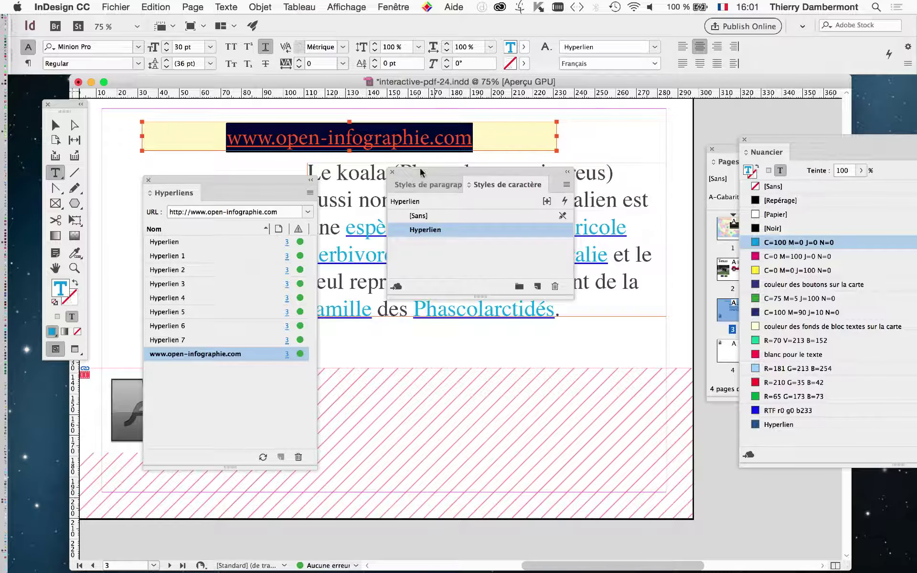
{"action": "left_click_drag", "start_coordinate": [461, 173], "coordinate": [587, 238]}
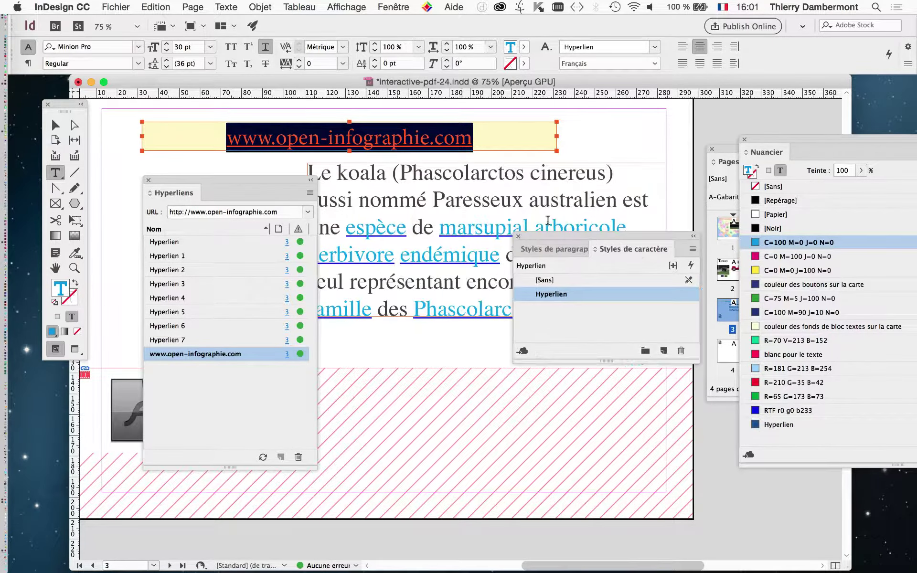
{"action": "left_click_drag", "start_coordinate": [205, 180], "coordinate": [285, 293]}
Move the koala text frame down and extend the yellow web address frame downward to a height of about 35.7 mm.
{"action": "key", "text": "Escape"}
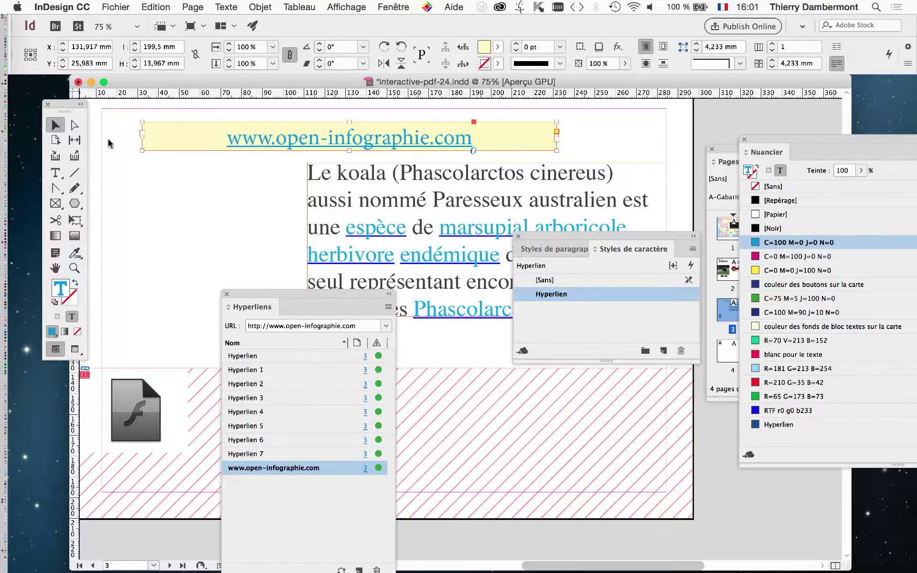
{"action": "left_click", "coordinate": [443, 218]}
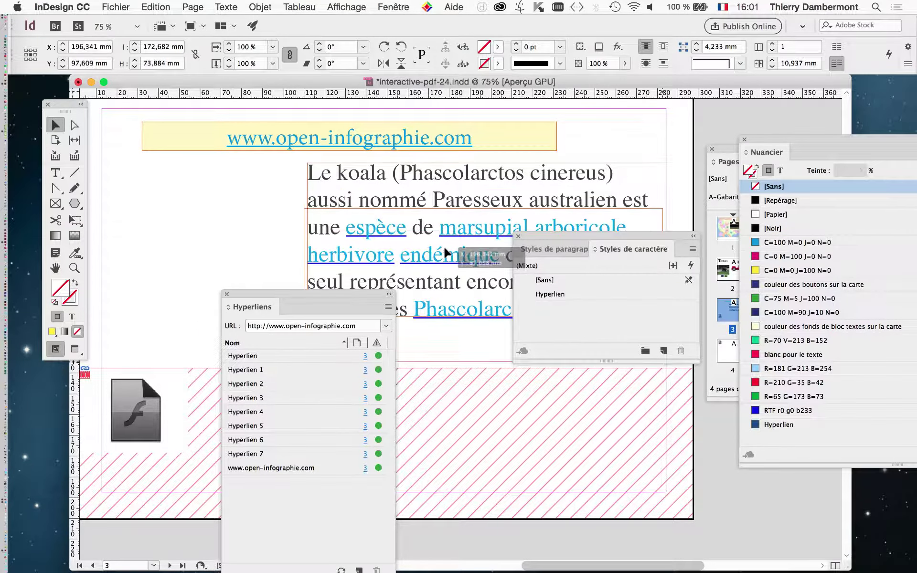
{"action": "left_click_drag", "start_coordinate": [445, 253], "coordinate": [442, 247]}
{"action": "left_click", "coordinate": [387, 149]}
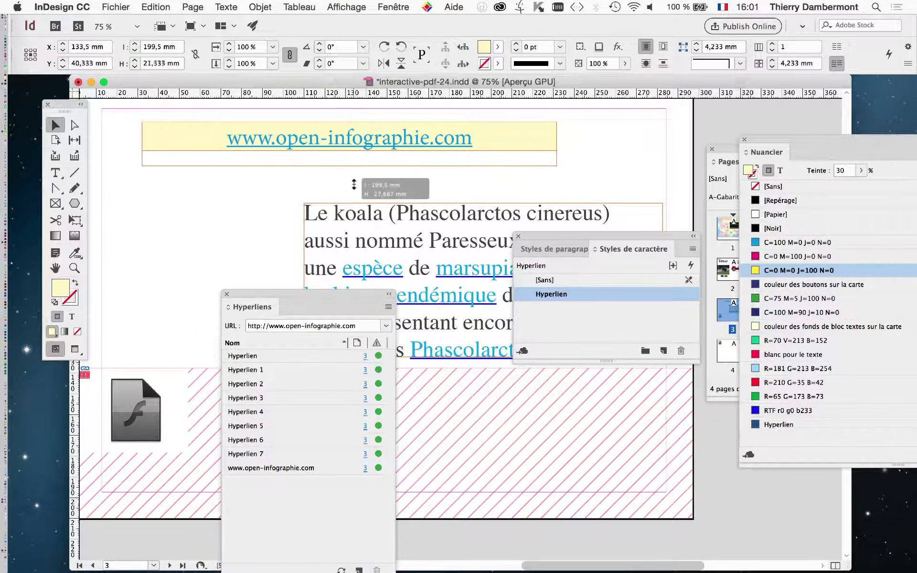
{"action": "left_click_drag", "start_coordinate": [352, 194], "coordinate": [353, 196]}
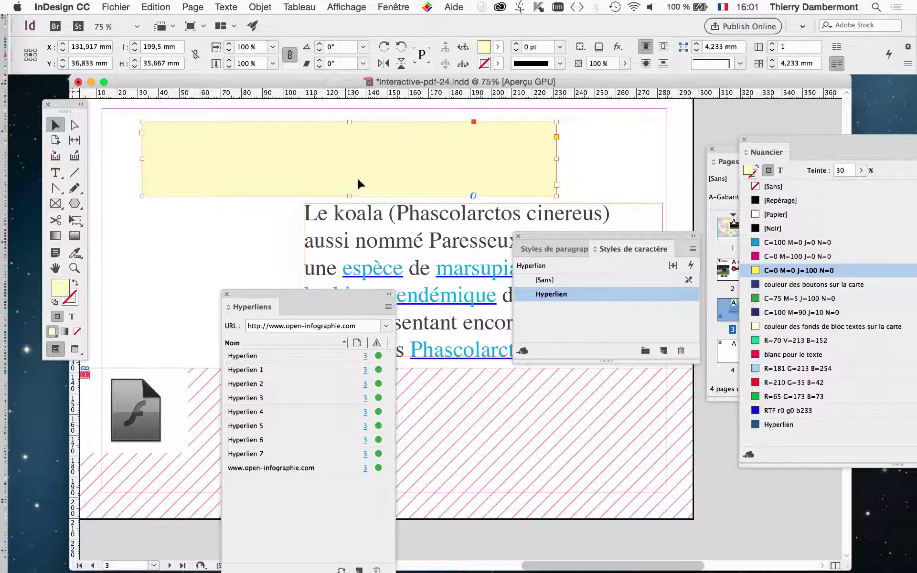
Add the word "multimedia" on a new line below the web address and set its character style to [Sans].
{"action": "left_click", "coordinate": [56, 172]}
{"action": "left_click", "coordinate": [480, 161]}
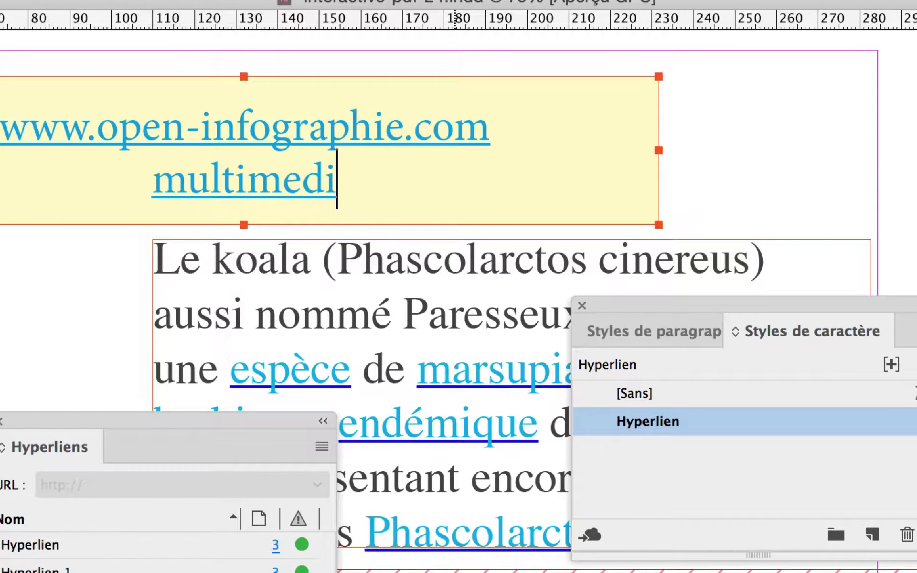
{"action": "type", "text": "a"}
{"action": "double_click", "coordinate": [160, 186]}
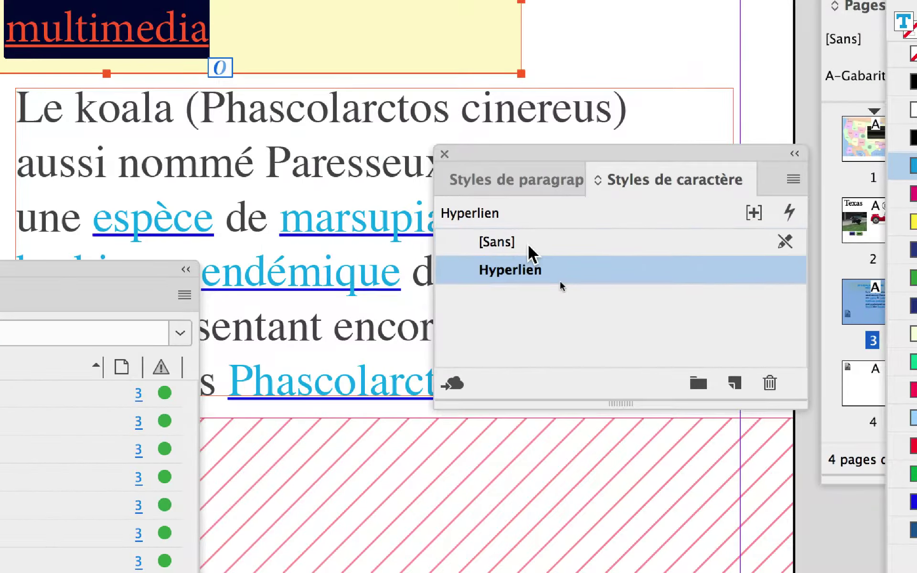
{"action": "left_click", "coordinate": [529, 245]}
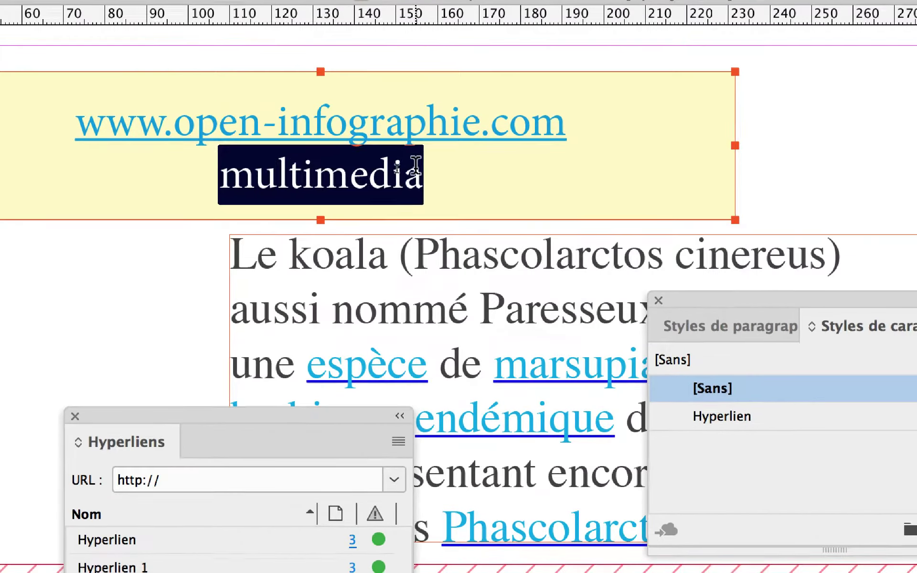
{"action": "left_click", "coordinate": [416, 191]}
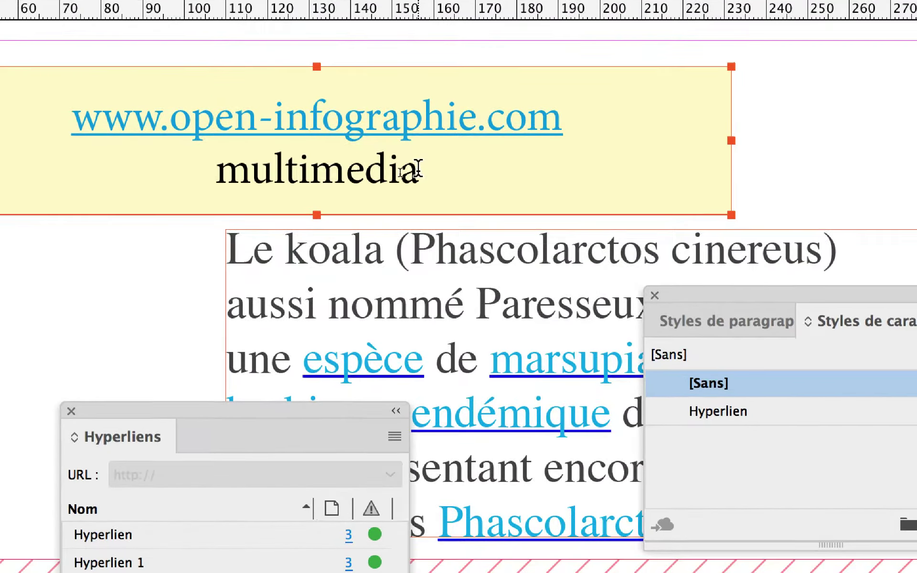
{"action": "key", "text": "shift+Left"}
{"action": "key", "text": "shift+Left"}
{"action": "key", "text": "shift+Left"}
{"action": "key", "text": "shift+Left"}
{"action": "key", "text": "shift+Left"}
{"action": "key", "text": "shift+Left"}
{"action": "key", "text": "shift+Left"}
{"action": "key", "text": "shift+Left"}
{"action": "key", "text": "shift+Left"}
{"action": "key", "text": "shift+Left"}
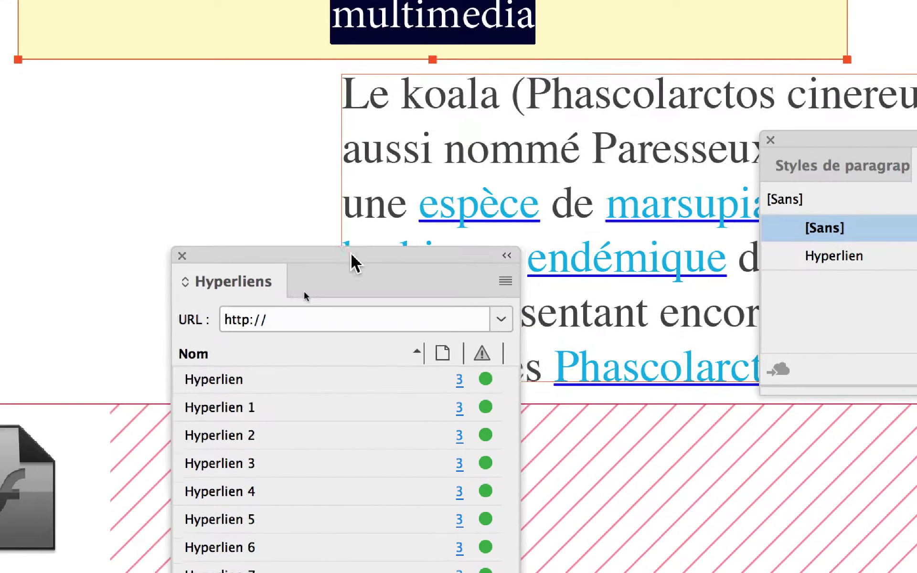
{"action": "left_click_drag", "start_coordinate": [342, 401], "coordinate": [162, 172]}
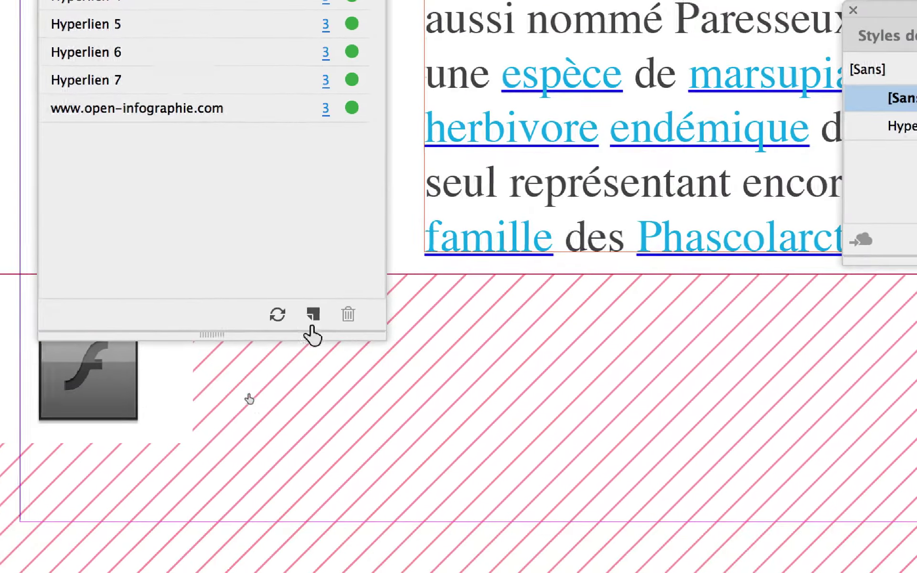
{"action": "left_click", "coordinate": [352, 402]}
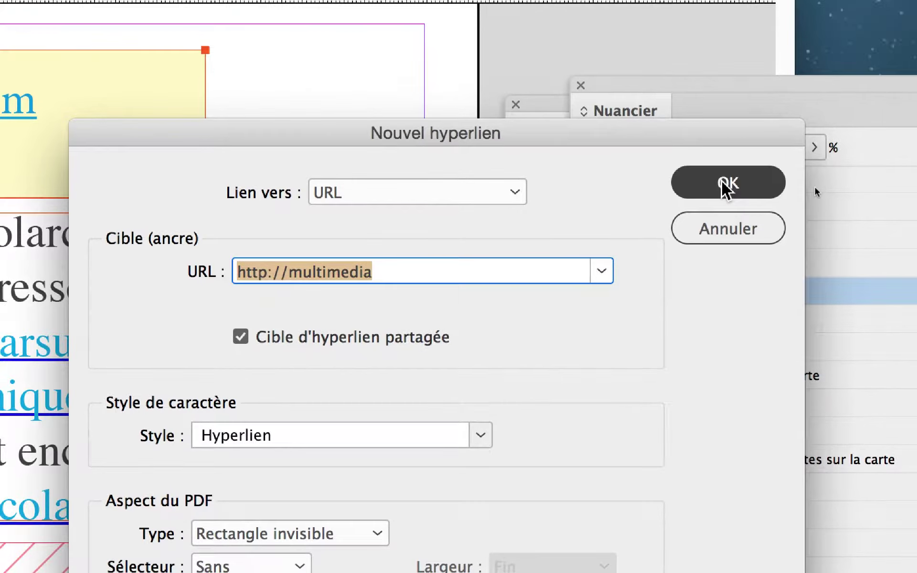
{"action": "left_click", "coordinate": [897, 165]}
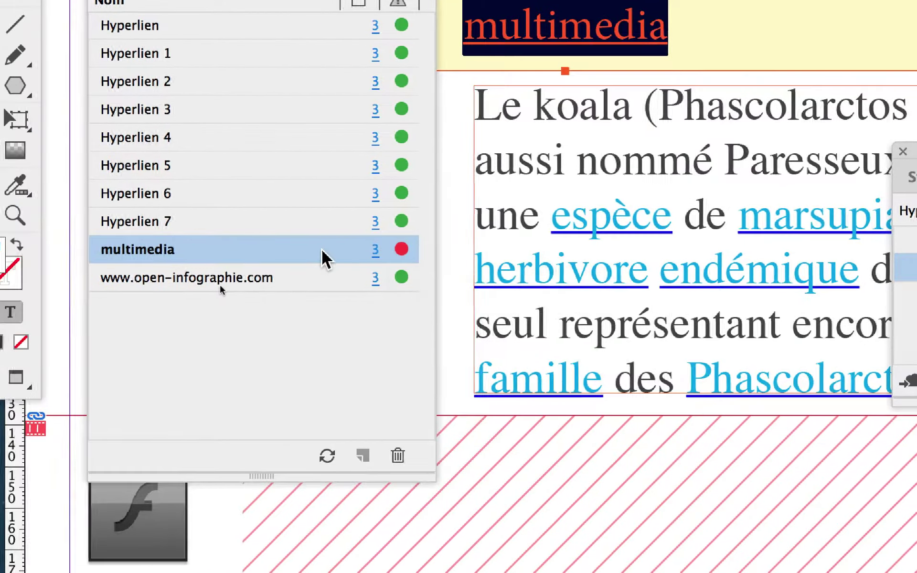
{"action": "double_click", "coordinate": [261, 258]}
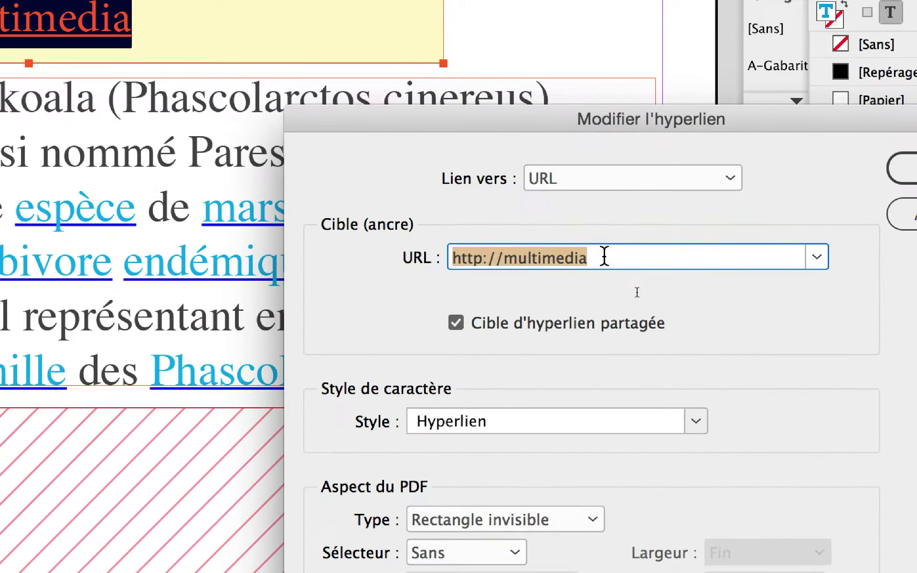
{"action": "left_click", "coordinate": [604, 256]}
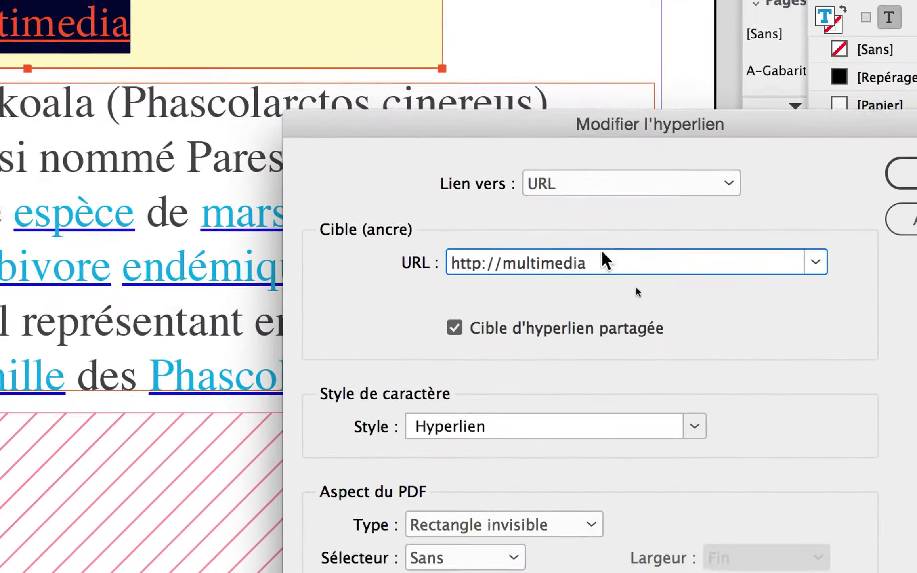
{"action": "left_click_drag", "start_coordinate": [838, 386], "coordinate": [771, 392]}
{"action": "left_click_drag", "start_coordinate": [569, 258], "coordinate": [563, 258]}
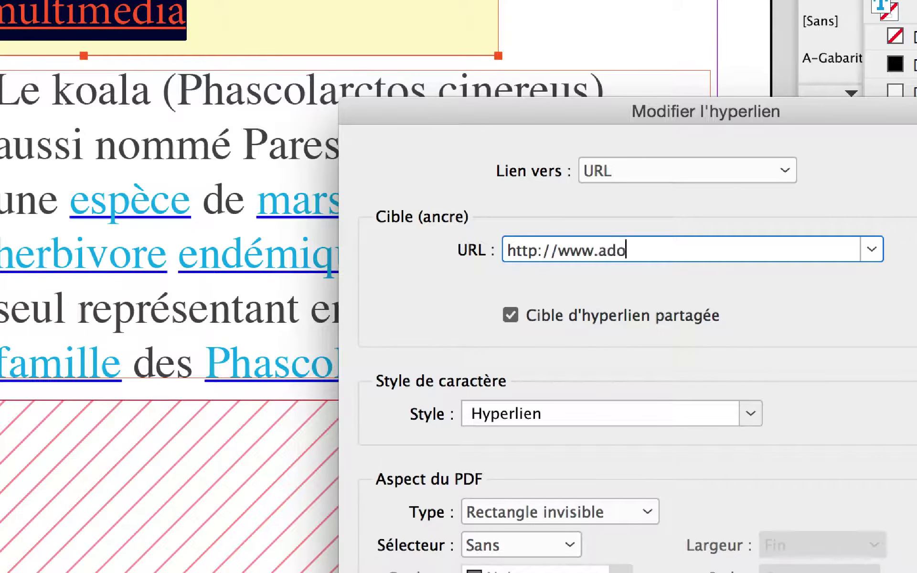
{"action": "type", "text": "www.adobe.com"}
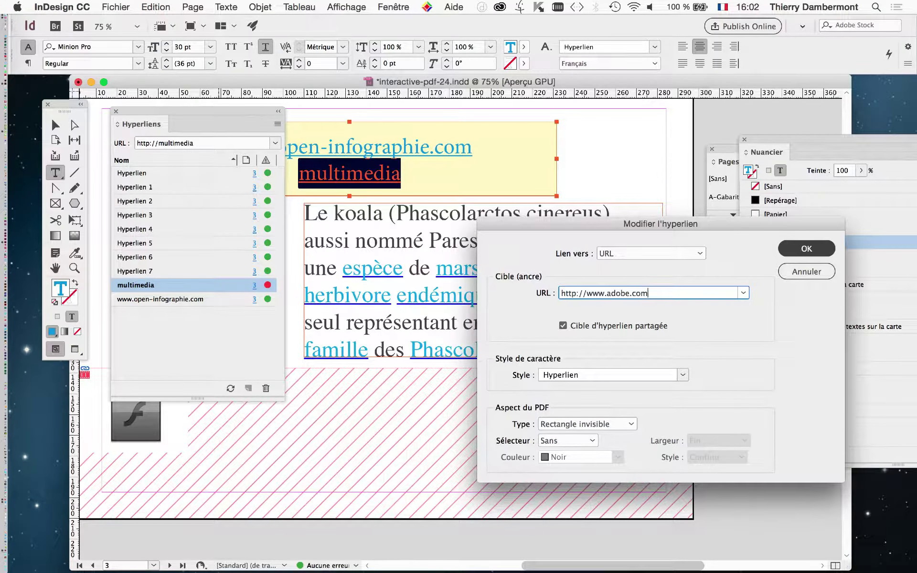
{"action": "key", "text": "Return"}
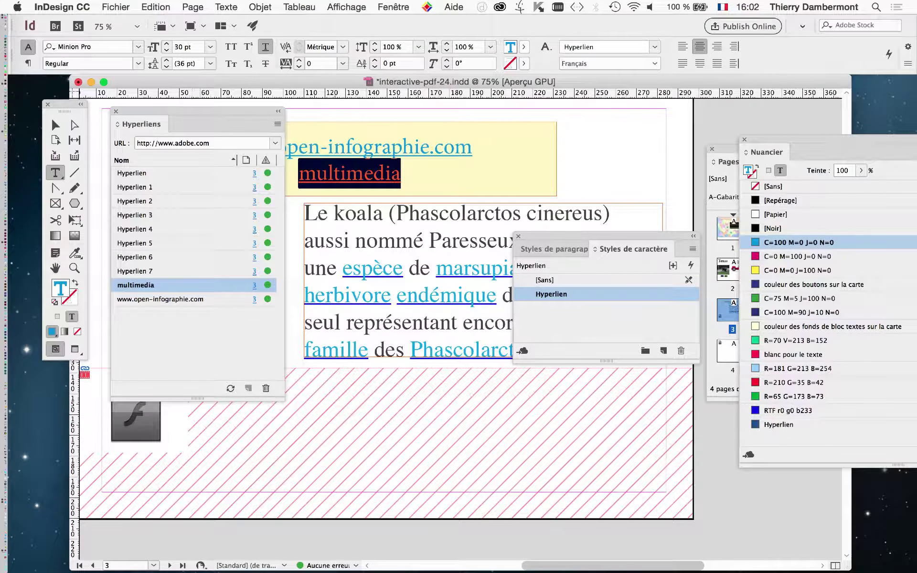
{"action": "left_click", "coordinate": [115, 6]}
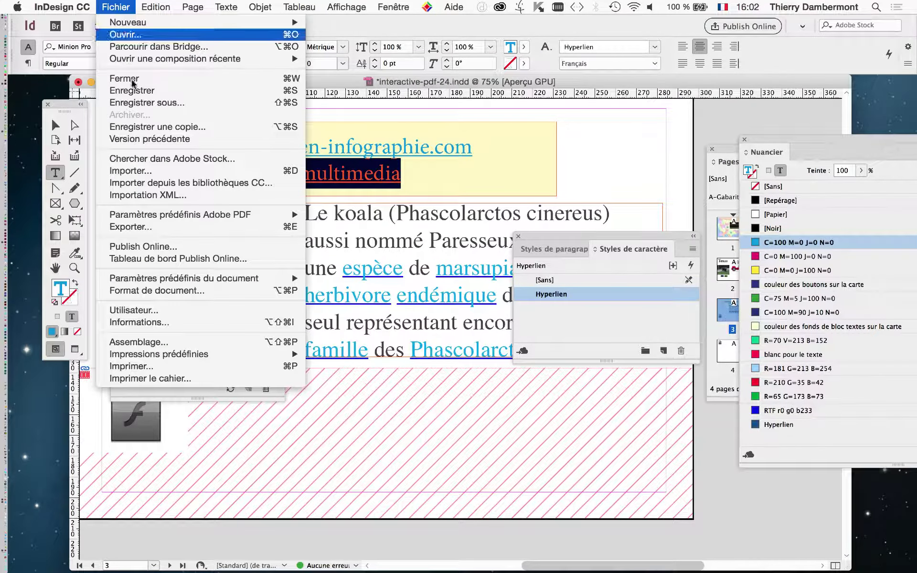
{"action": "left_click", "coordinate": [163, 227]}
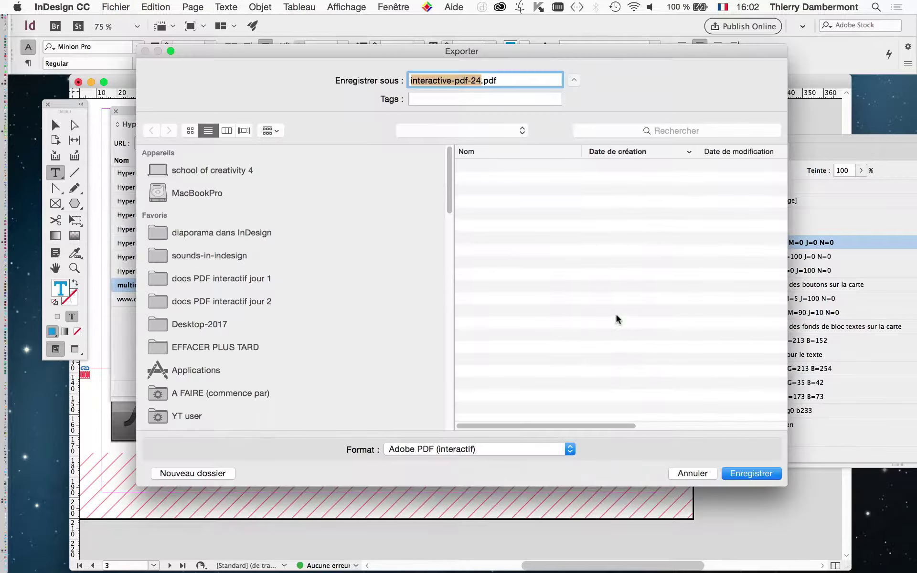
{"action": "left_click", "coordinate": [693, 473]}
Save the document as interactive-pdf-25.indd in the docs PDF interactif jour 1 folder.
{"action": "left_click", "coordinate": [115, 6]}
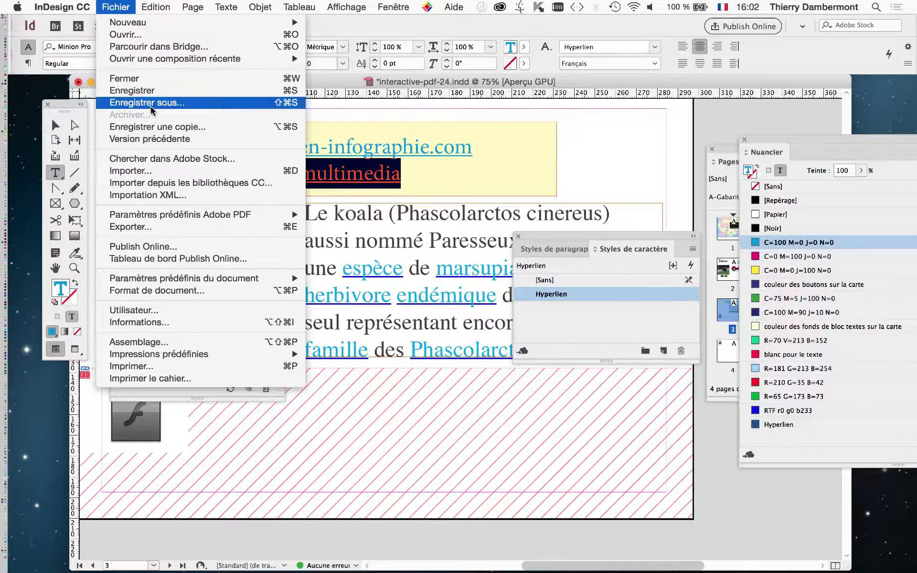
{"action": "left_click", "coordinate": [151, 111]}
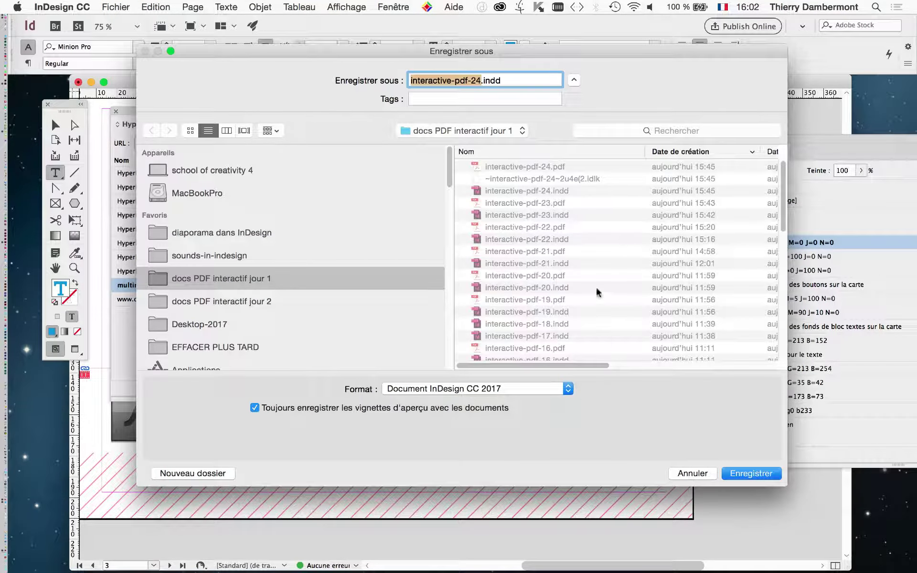
{"action": "left_click", "coordinate": [482, 80]}
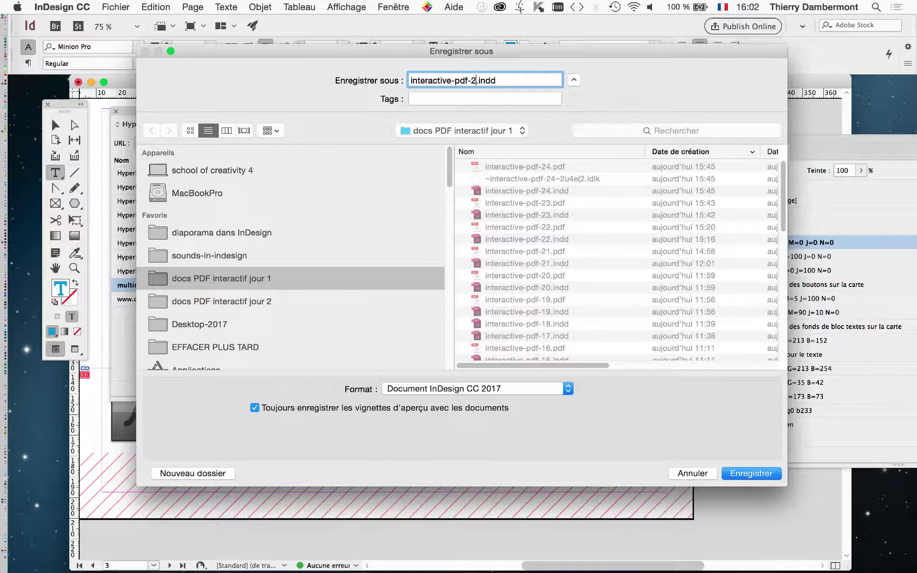
{"action": "left_click", "coordinate": [773, 478]}
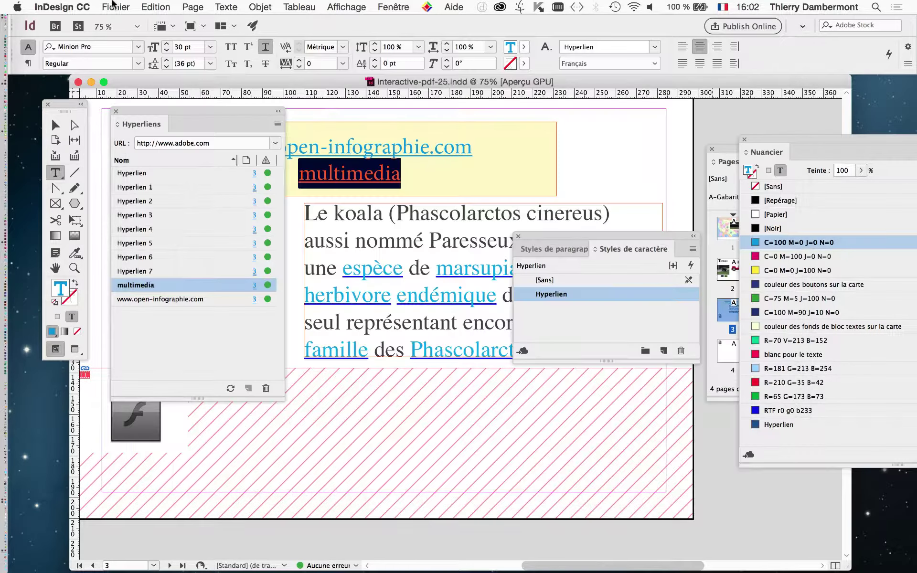
Export all pages as the interactive PDF interactive-pdf-25.pdf, as spreads, opening in full-screen mode and displayed after export.
{"action": "left_click", "coordinate": [115, 6]}
{"action": "left_click", "coordinate": [167, 227]}
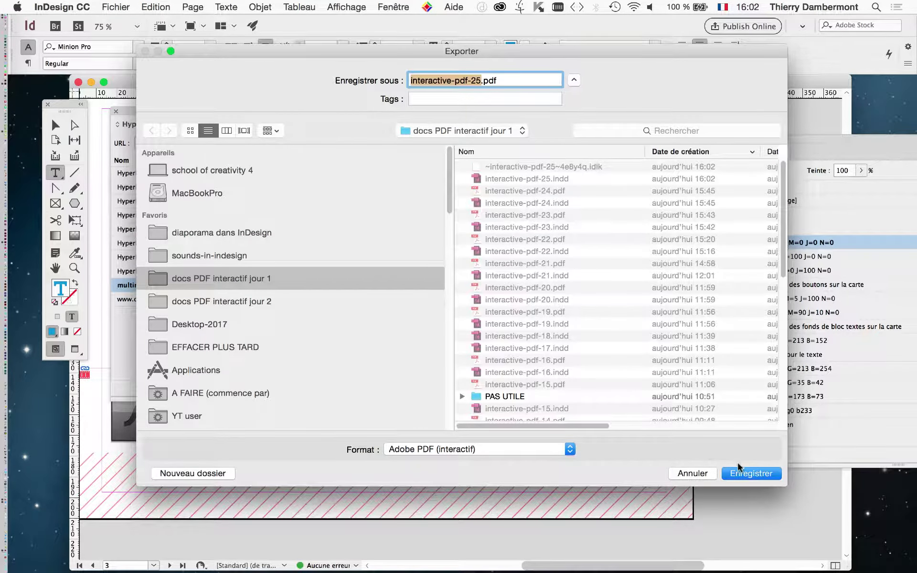
{"action": "left_click", "coordinate": [762, 474]}
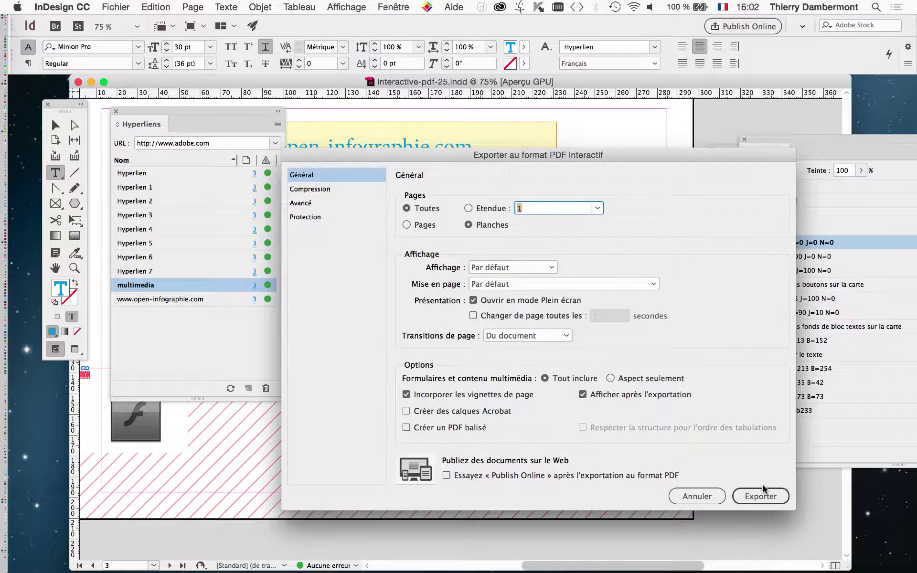
{"action": "left_click", "coordinate": [760, 494]}
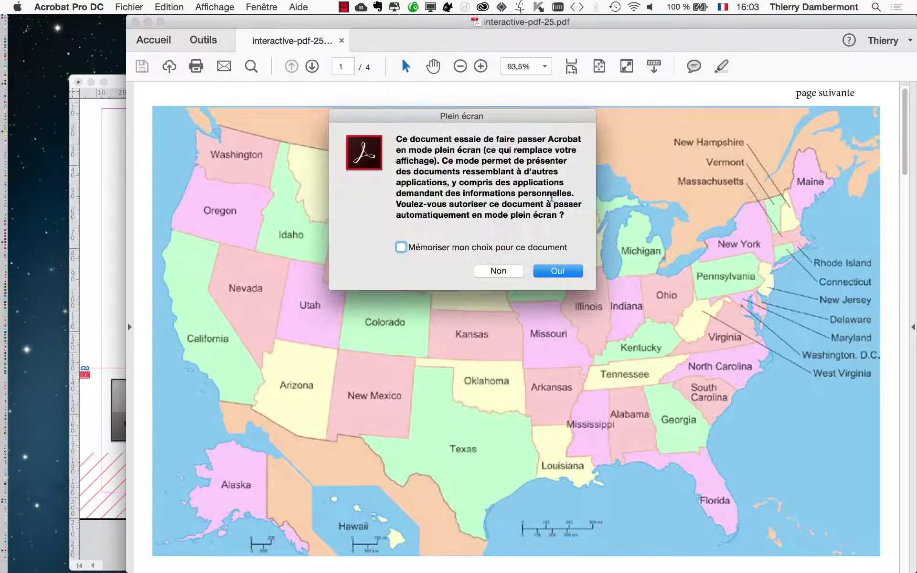
Allow full-screen mode and go through the Texas page to the page with the yellow web address frame.
{"action": "left_click", "coordinate": [558, 269]}
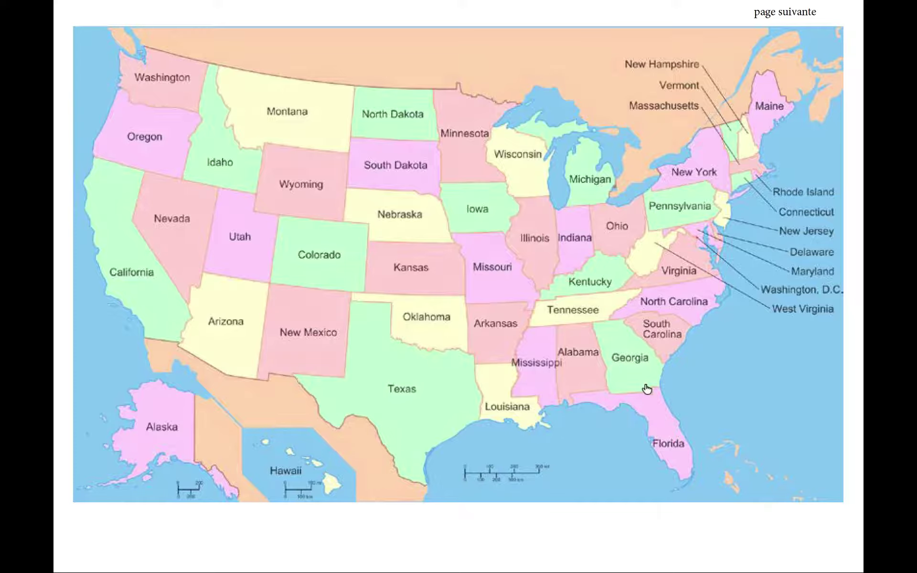
{"action": "left_click", "coordinate": [406, 387]}
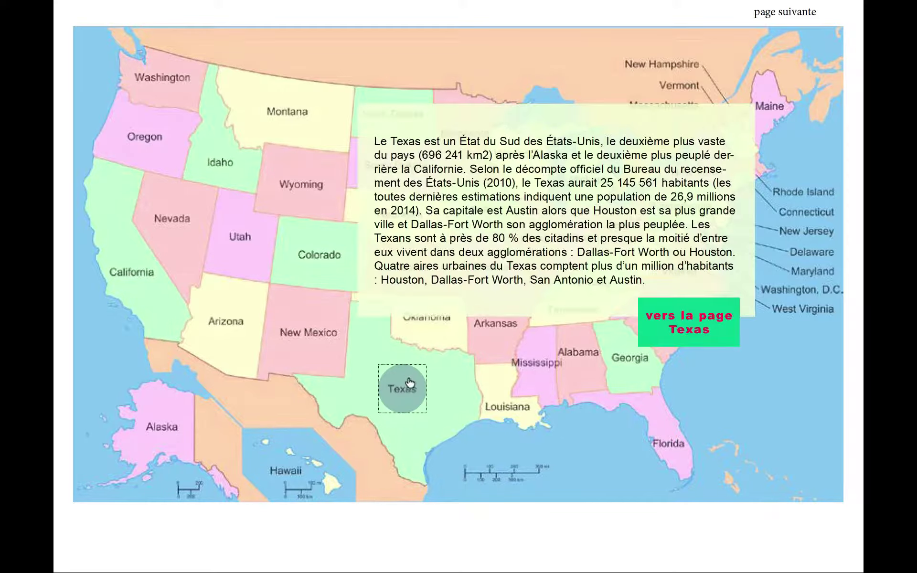
{"action": "left_click", "coordinate": [686, 323]}
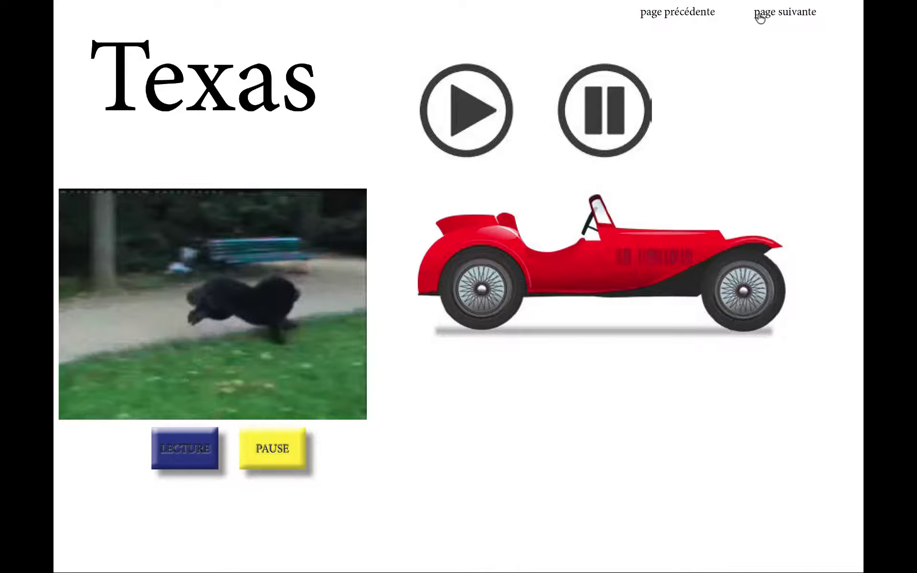
{"action": "left_click", "coordinate": [786, 14]}
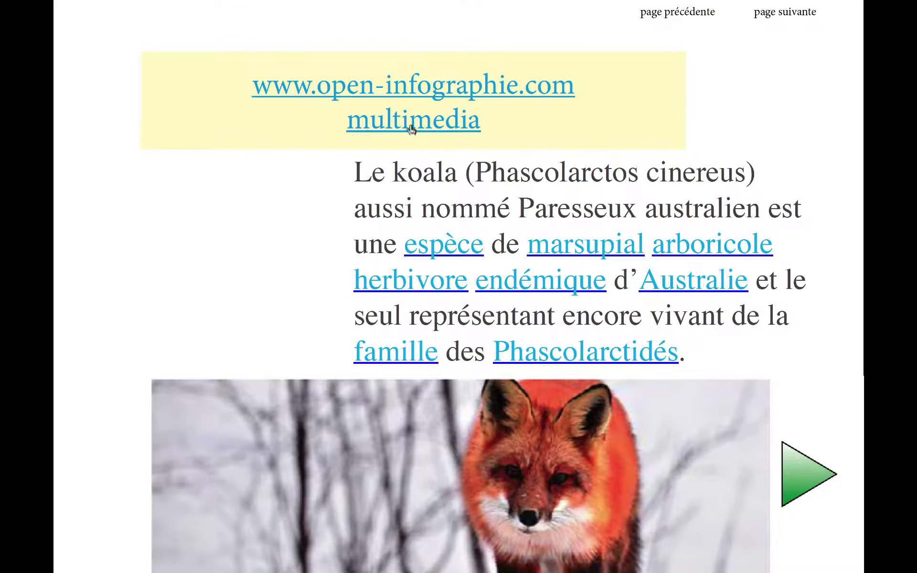
{"action": "left_click", "coordinate": [396, 93]}
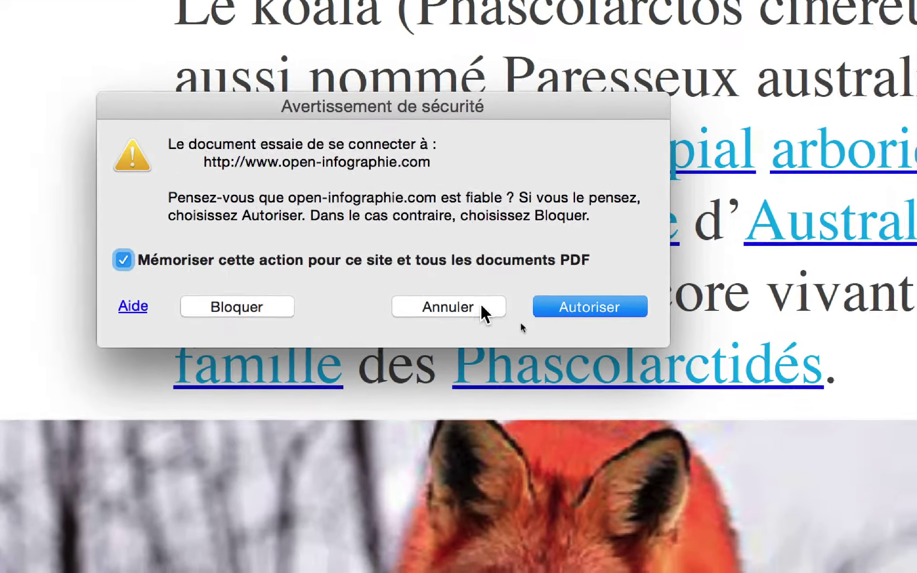
{"action": "left_click", "coordinate": [568, 310]}
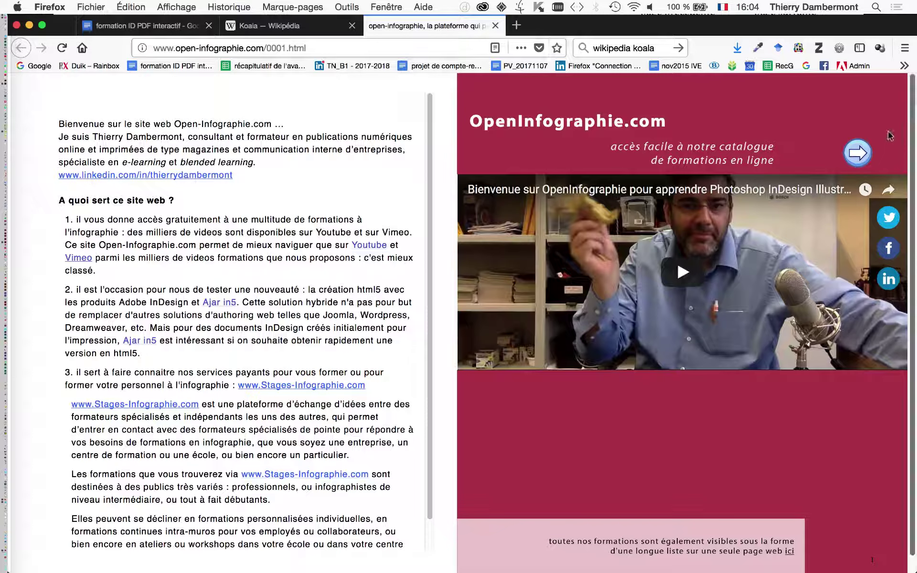
{"action": "left_click", "coordinate": [857, 153]}
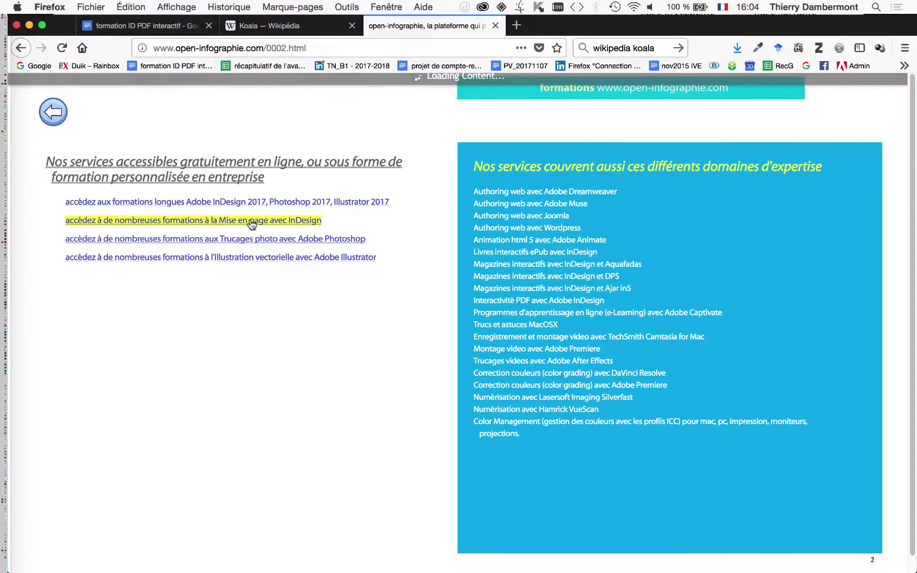
{"action": "left_click", "coordinate": [249, 219]}
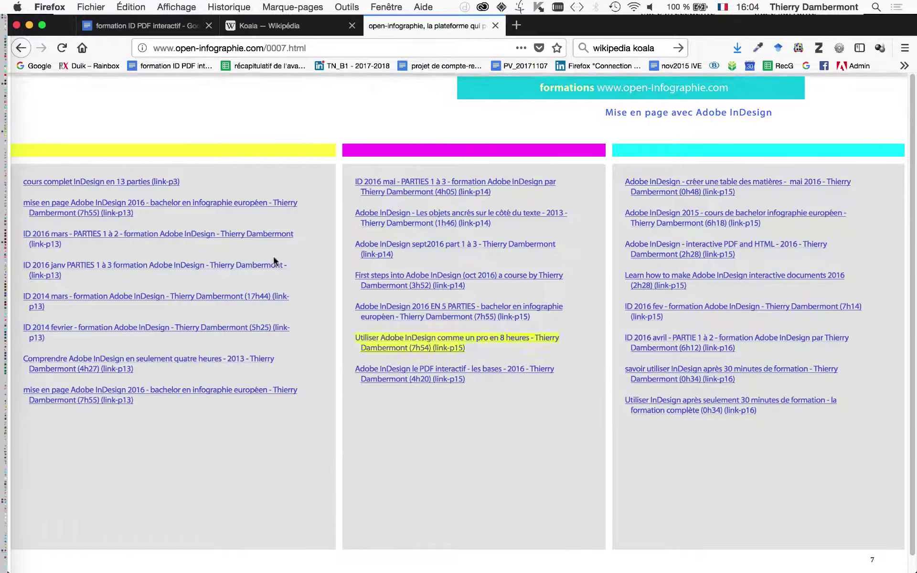
{"action": "left_click", "coordinate": [670, 93]}
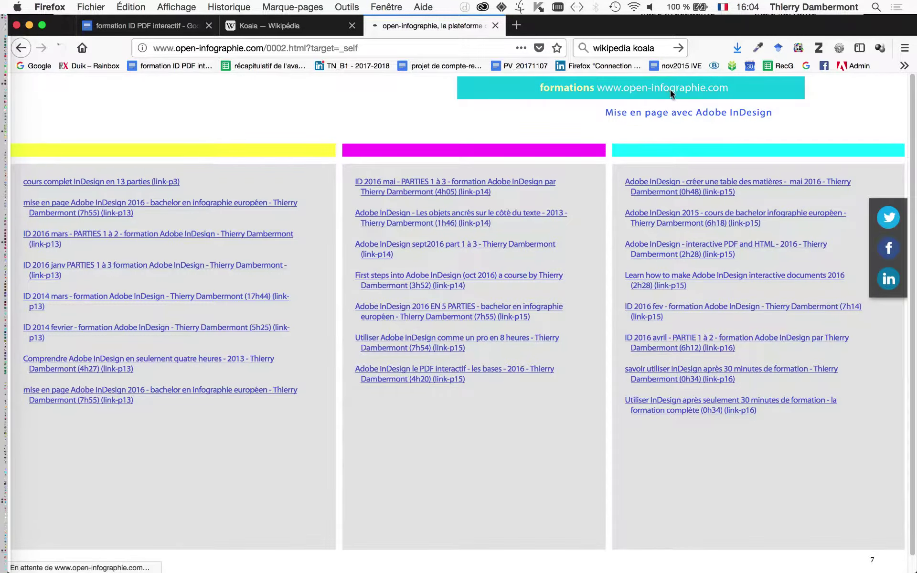
Close the open-infographie, Koala and formation ID PDF interactif browser tabs.
{"action": "left_click", "coordinate": [495, 26]}
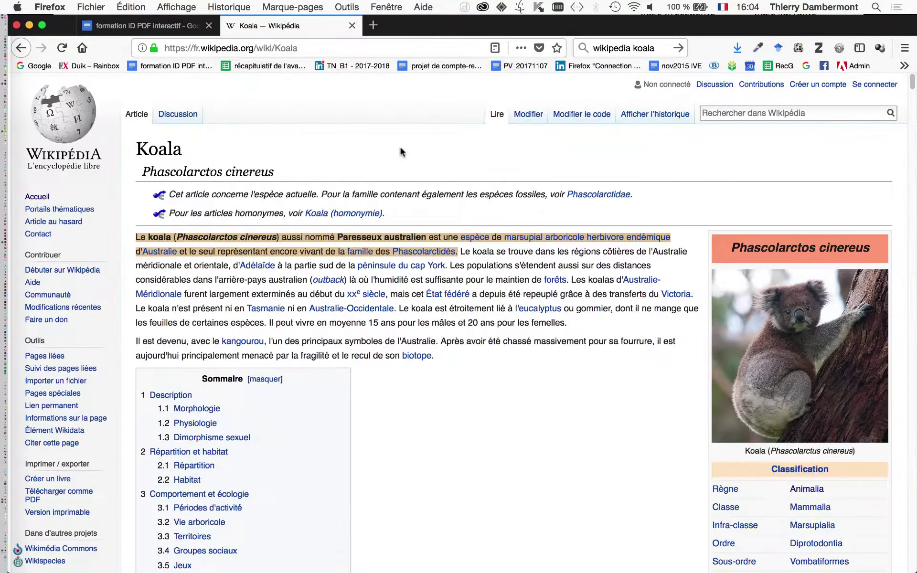
{"action": "left_click", "coordinate": [352, 26]}
{"action": "left_click", "coordinate": [208, 26]}
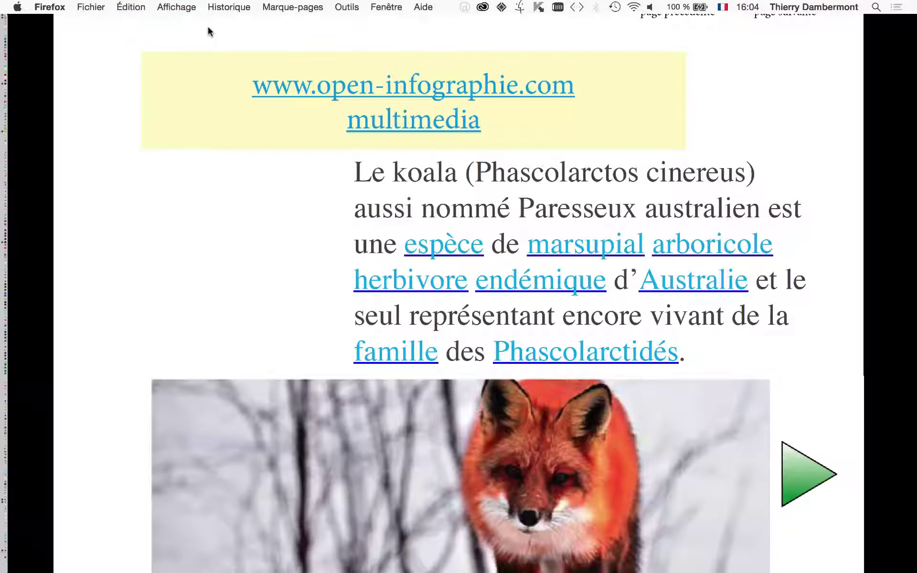
Test the "multimedia", "espèce", "marsupial", "arboricole" and "herbivore" links in the exported PDF, returning to it between pages.
{"action": "left_click", "coordinate": [419, 125]}
{"action": "left_click", "coordinate": [442, 248]}
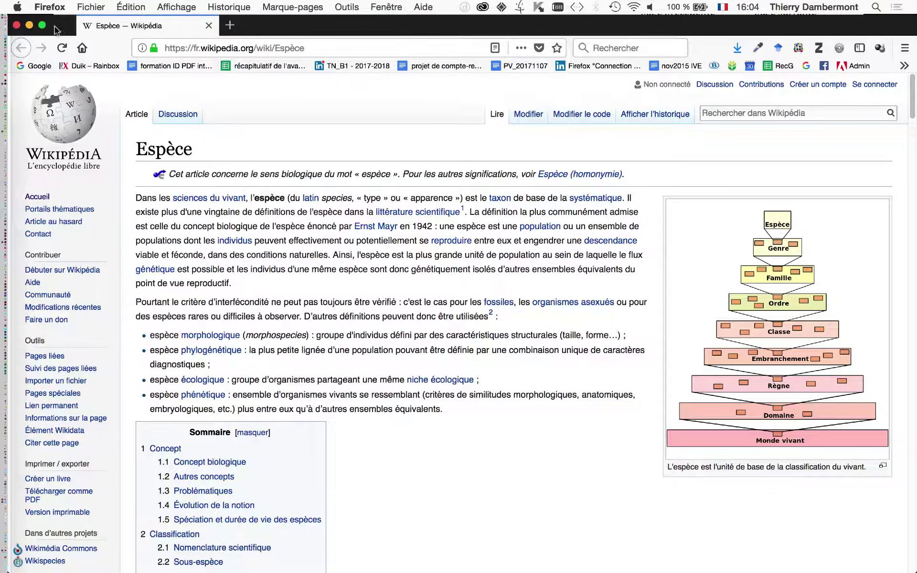
{"action": "key", "text": "super+Tab"}
{"action": "left_click", "coordinate": [577, 252]}
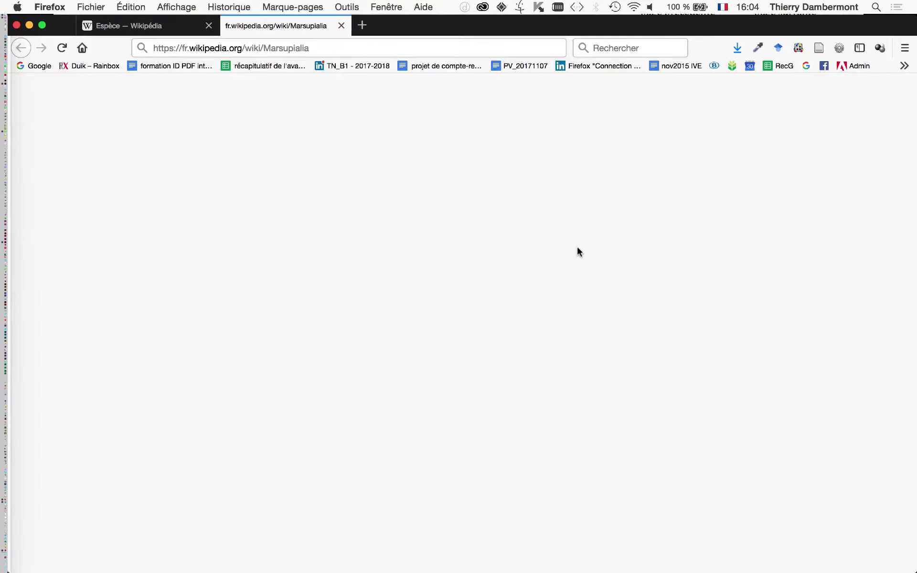
{"action": "key", "text": "super+Tab"}
{"action": "left_click", "coordinate": [703, 247]}
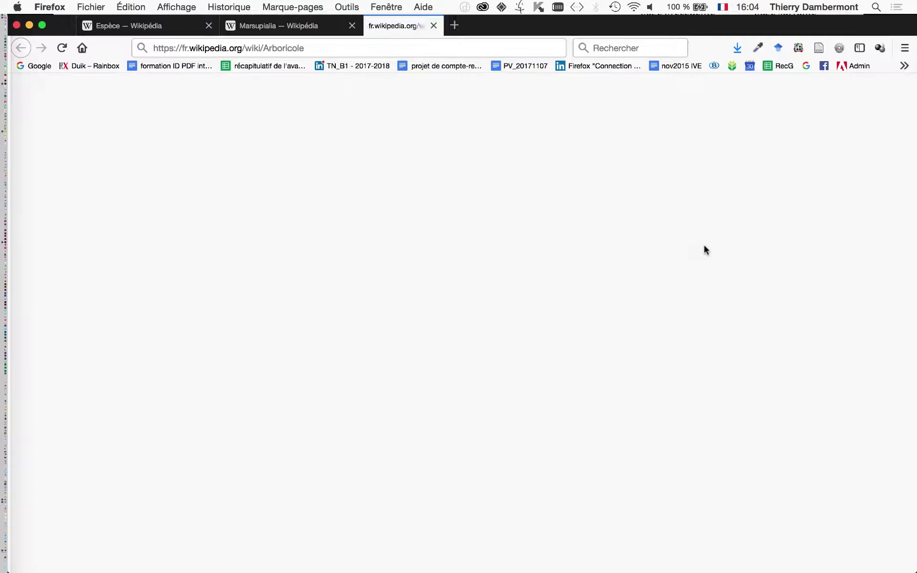
{"action": "key", "text": "super+Tab"}
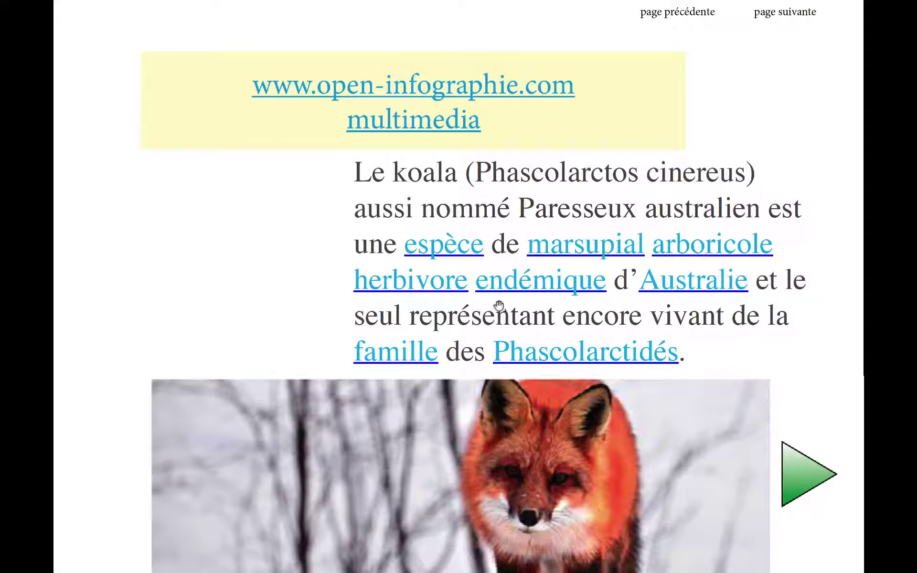
{"action": "left_click", "coordinate": [408, 283]}
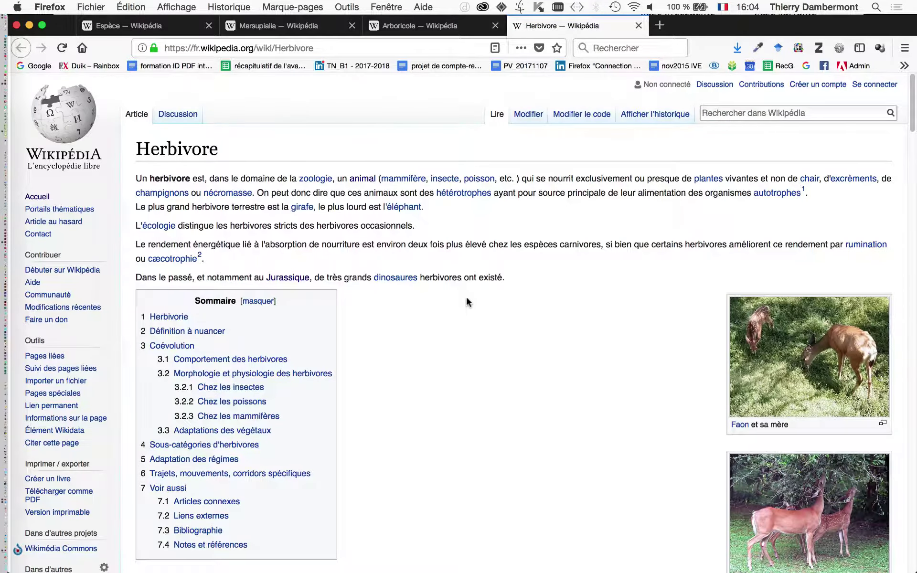
Switch back to the full-screen PDF and test the "Phascolarctidés" link.
{"action": "key", "text": "super+Tab"}
{"action": "key", "text": "super+Tab"}
{"action": "key", "text": "super+Tab"}
{"action": "key", "text": "super+Tab"}
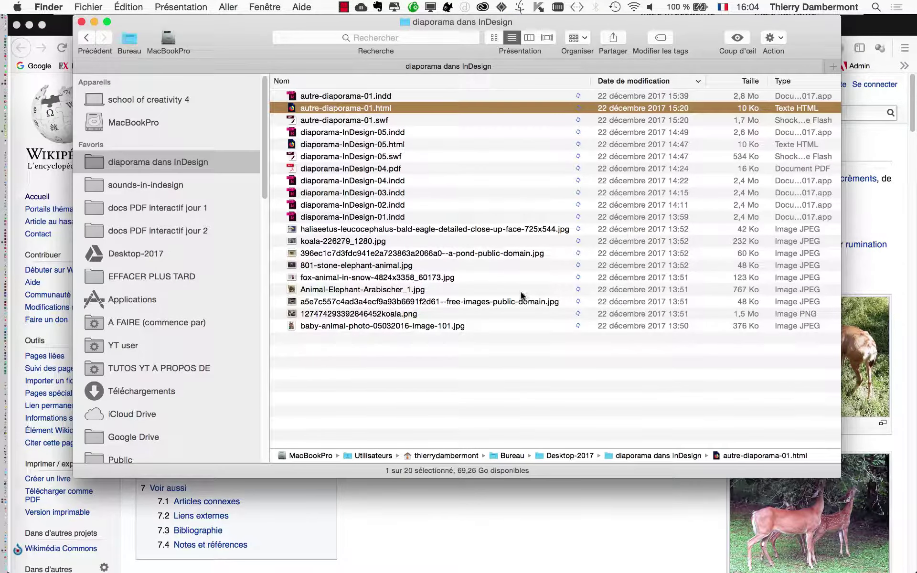
{"action": "key", "text": "super+Tab"}
{"action": "left_click", "coordinate": [334, 282]}
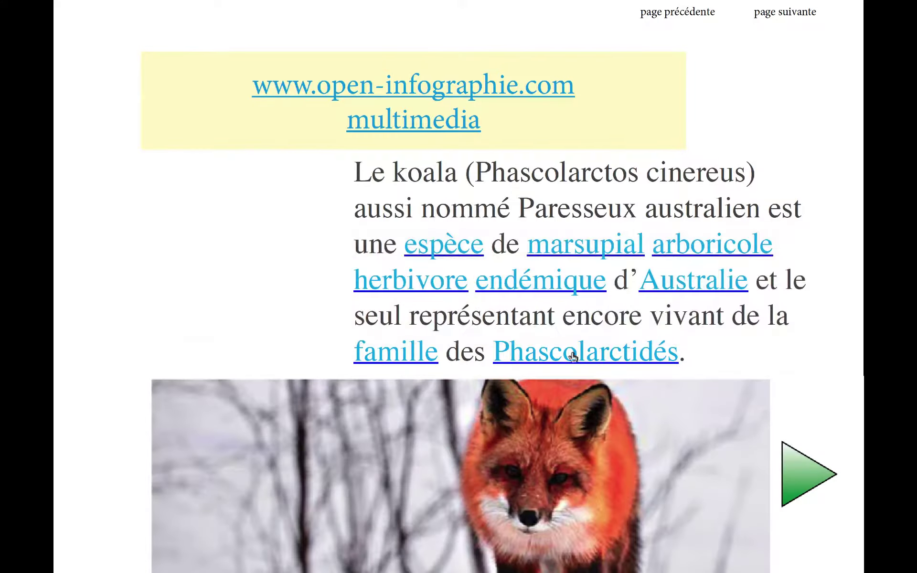
{"action": "left_click", "coordinate": [592, 360]}
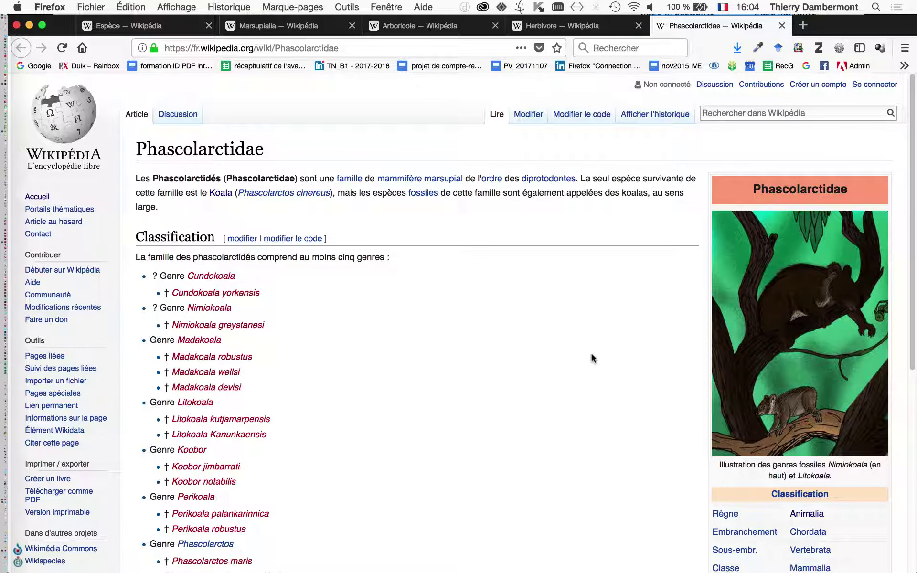
Close the Phascolarctidae, Herbivore, Arboricole, Marsupialia and Espèce browser tabs.
{"action": "left_click", "coordinate": [782, 26]}
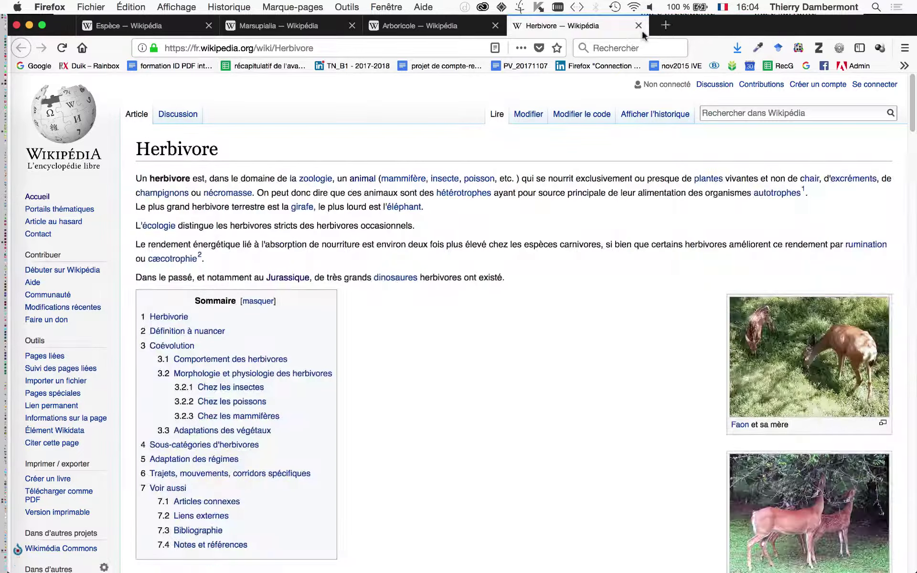
{"action": "left_click", "coordinate": [639, 26]}
{"action": "left_click", "coordinate": [495, 26]}
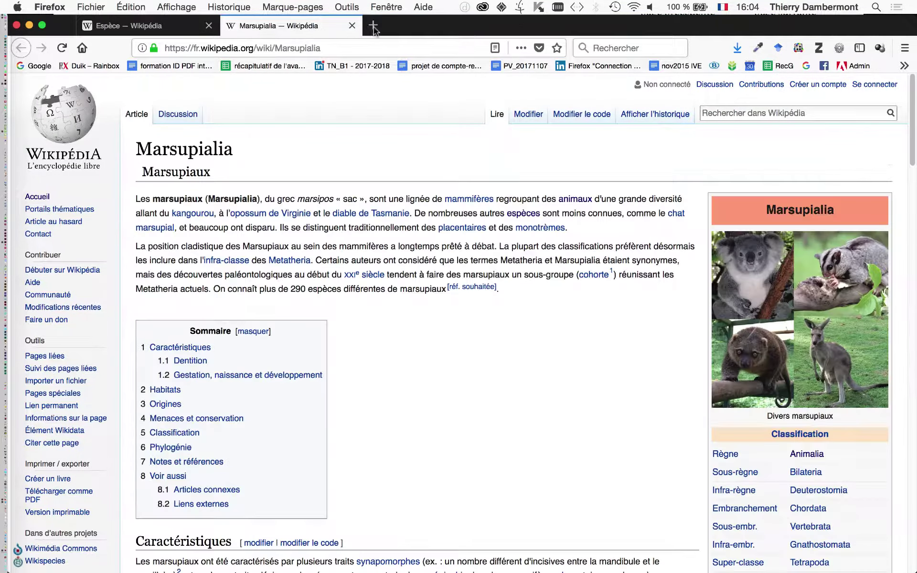
{"action": "left_click", "coordinate": [352, 27]}
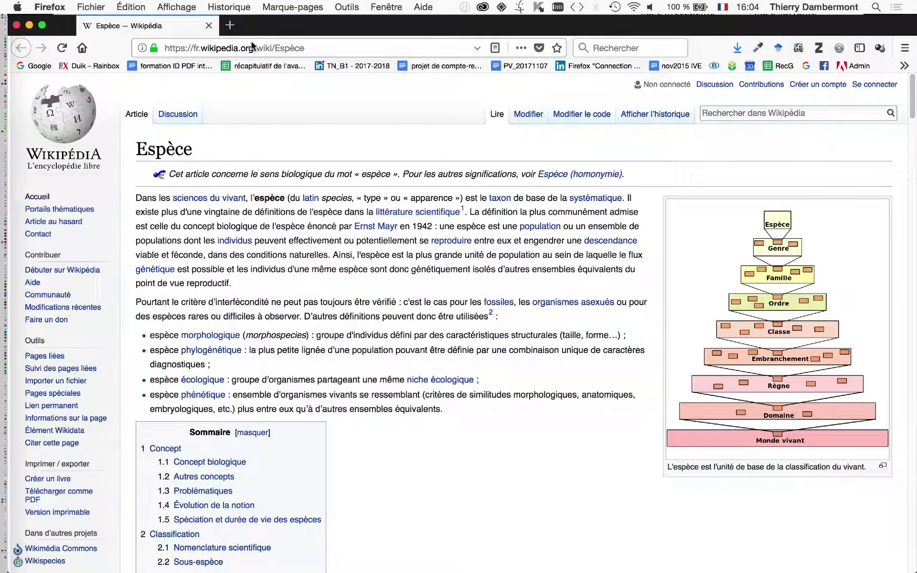
{"action": "left_click", "coordinate": [209, 25]}
Return from the koala thumbnail page to the links page and test its image slideshow forward and back.
{"action": "left_click", "coordinate": [217, 195]}
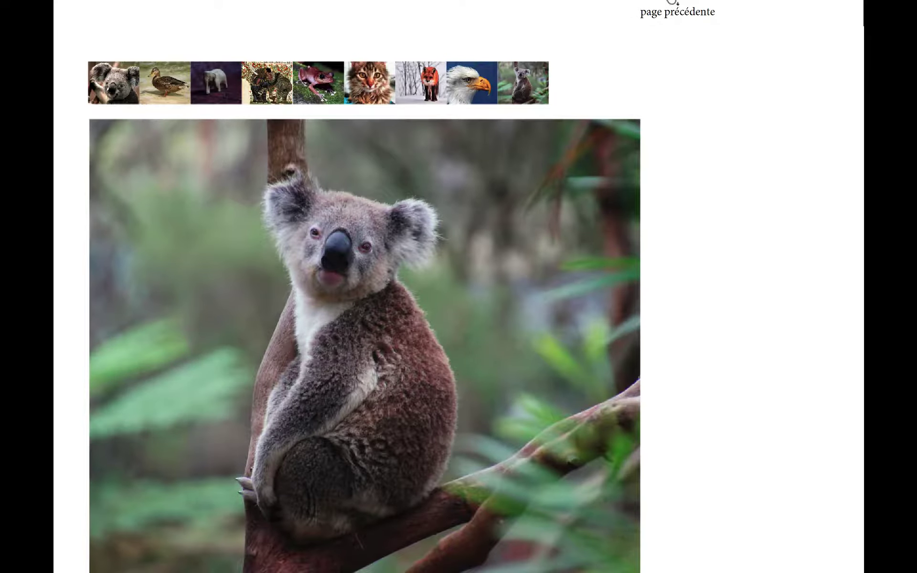
{"action": "left_click", "coordinate": [657, 15]}
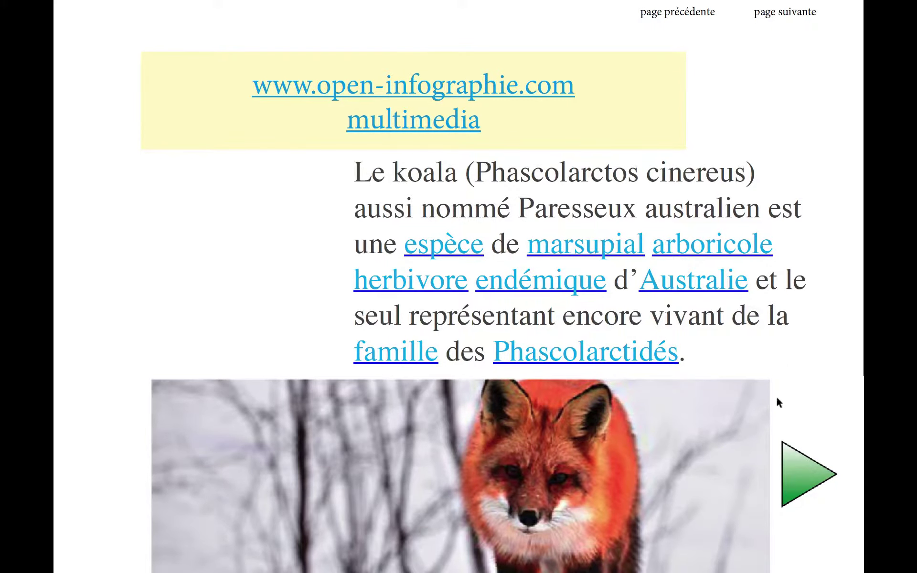
{"action": "left_click", "coordinate": [791, 481]}
{"action": "left_click", "coordinate": [790, 481]}
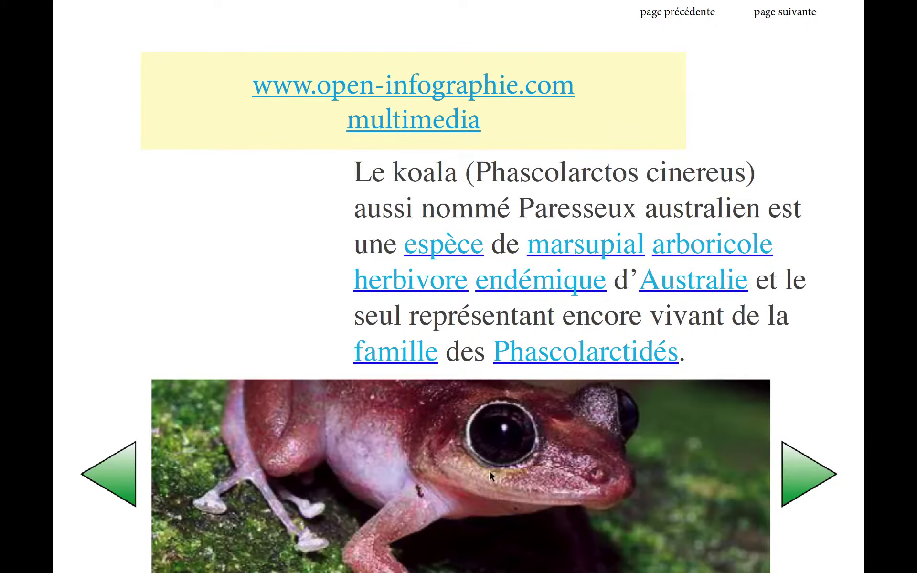
{"action": "left_click", "coordinate": [131, 483]}
{"action": "left_click", "coordinate": [130, 483]}
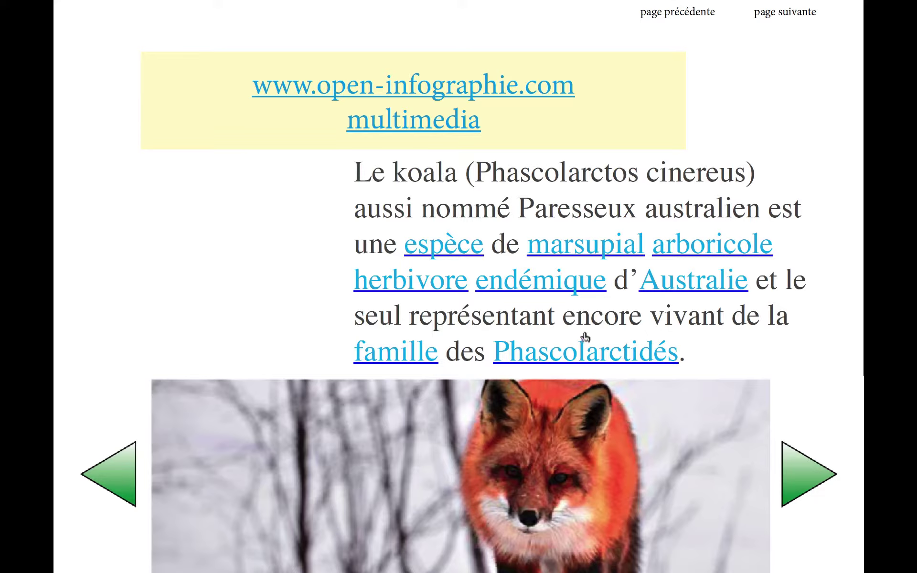